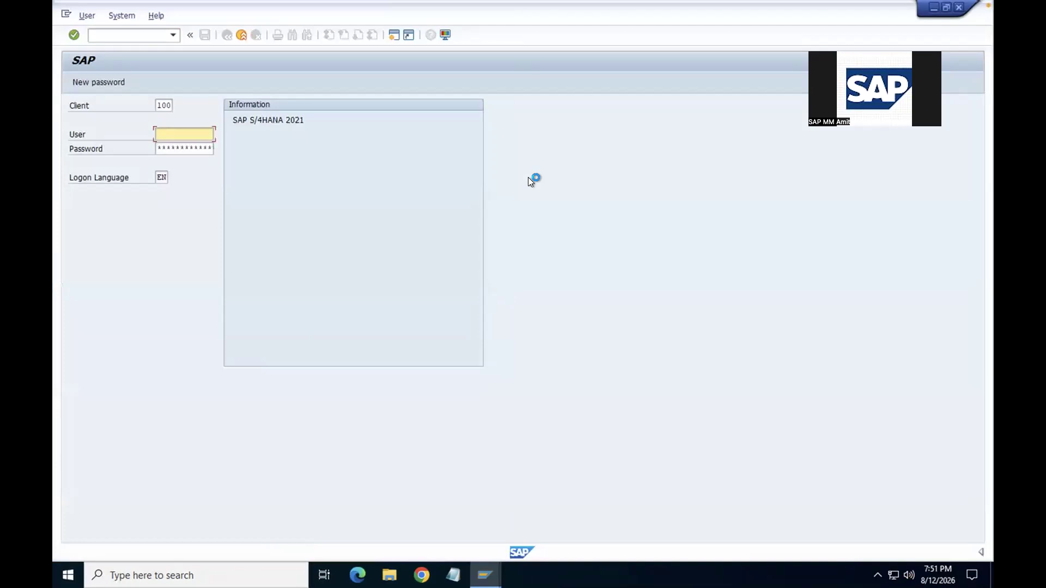
Step: Log on to client 100 by entering the user name and the account password
{"action": "type", "text": "king"}
{"action": "key", "text": "Tab"}
{"action": "type", "text": "**********"}
{"action": "key", "text": "Return"}
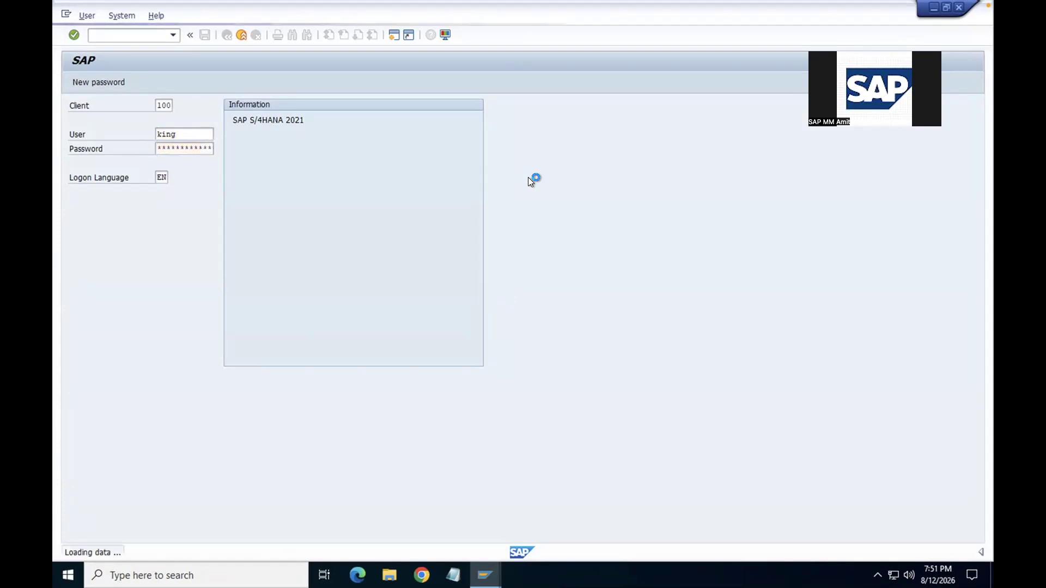
Step: Start transaction BP to maintain business partners
{"action": "type", "text": "bu"}
{"action": "key", "text": "BackSpace"}
{"action": "type", "text": "p"}
{"action": "key", "text": "Return"}
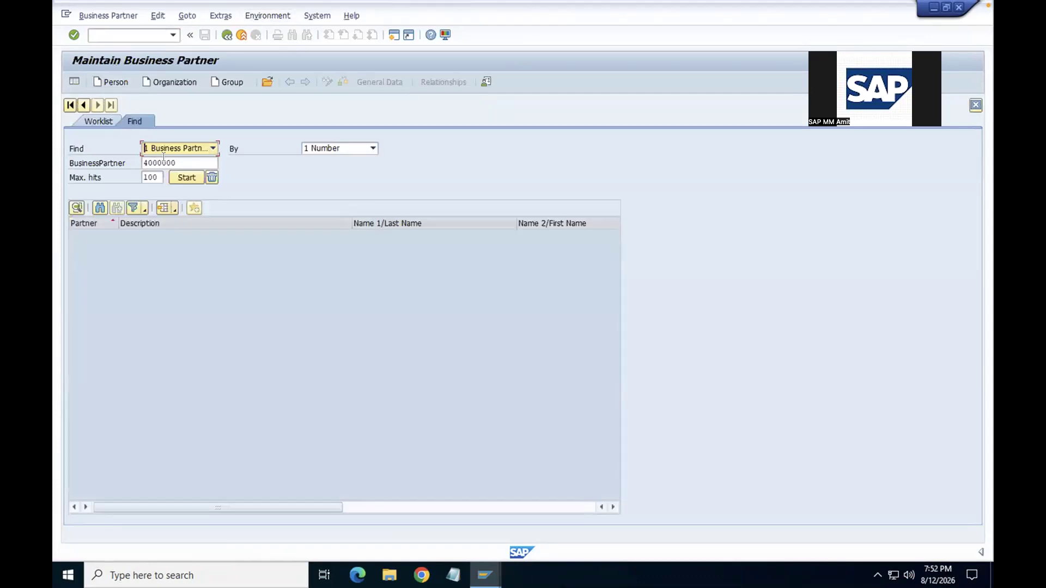
Step: Find the test business partner by its number and open the organization record named "BP for testing"
{"action": "left_click", "coordinate": [183, 158]}
{"action": "double_click", "coordinate": [183, 157]}
{"action": "key", "text": "BackSpace"}
{"action": "type", "text": "6000"}
{"action": "key", "text": "Return"}
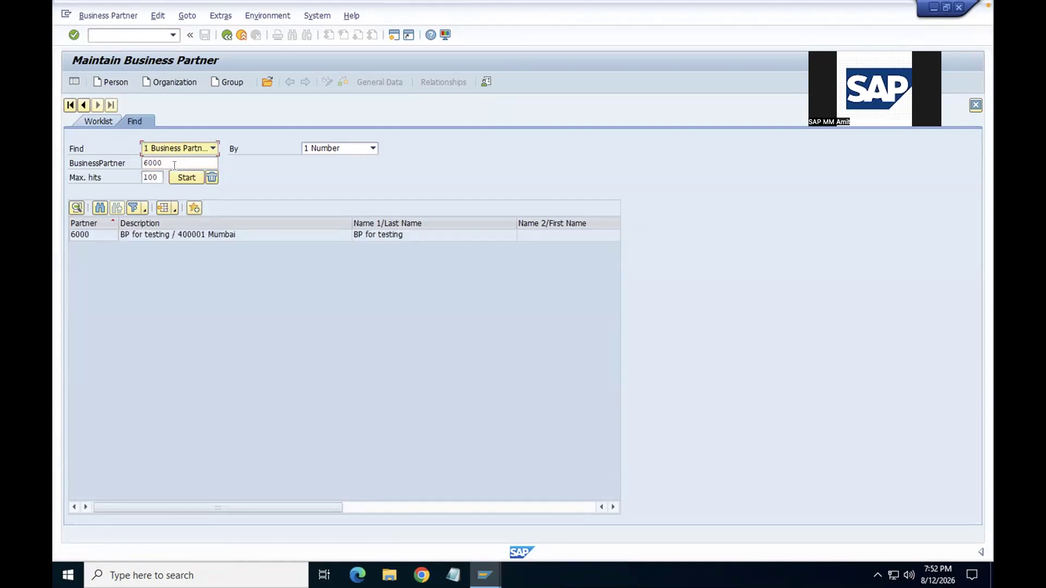
{"action": "double_click", "coordinate": [87, 235]}
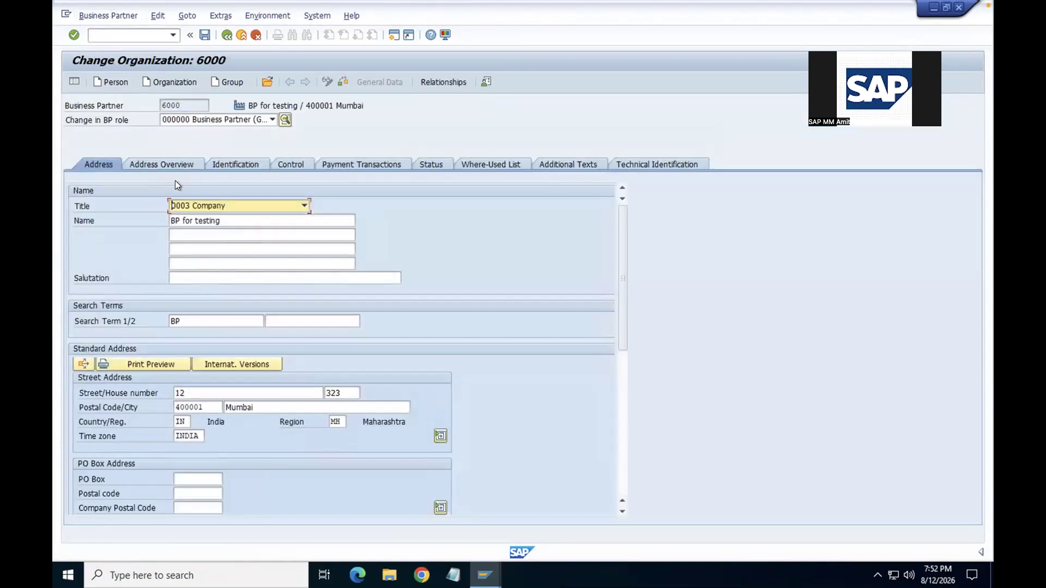
Step: Change the organization's BP role to FLVN00 Supplier (Fin.Accounting)
{"action": "left_click", "coordinate": [194, 121]}
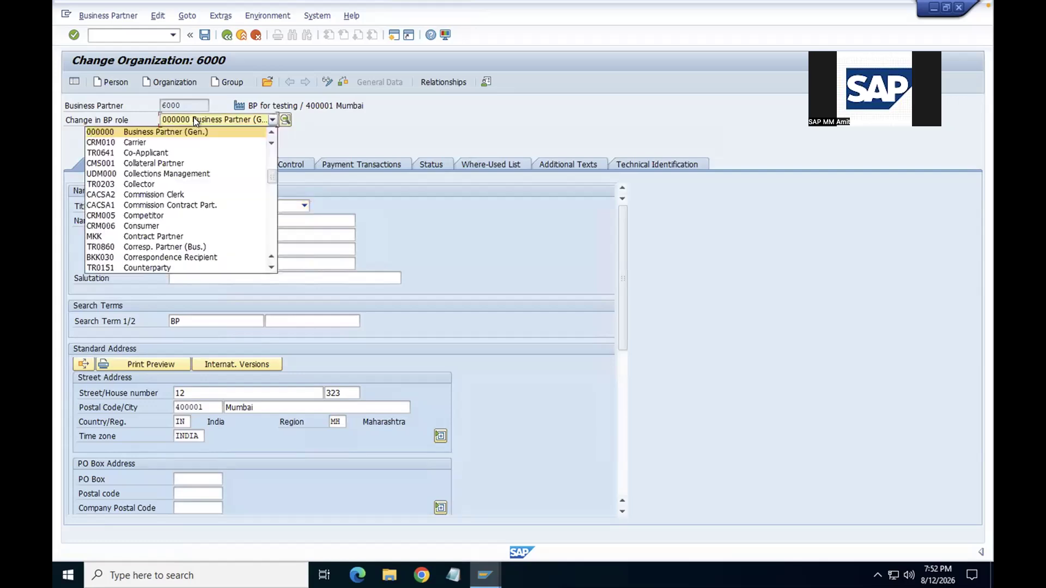
{"action": "type", "text": "flv"}
{"action": "key", "text": "Down"}
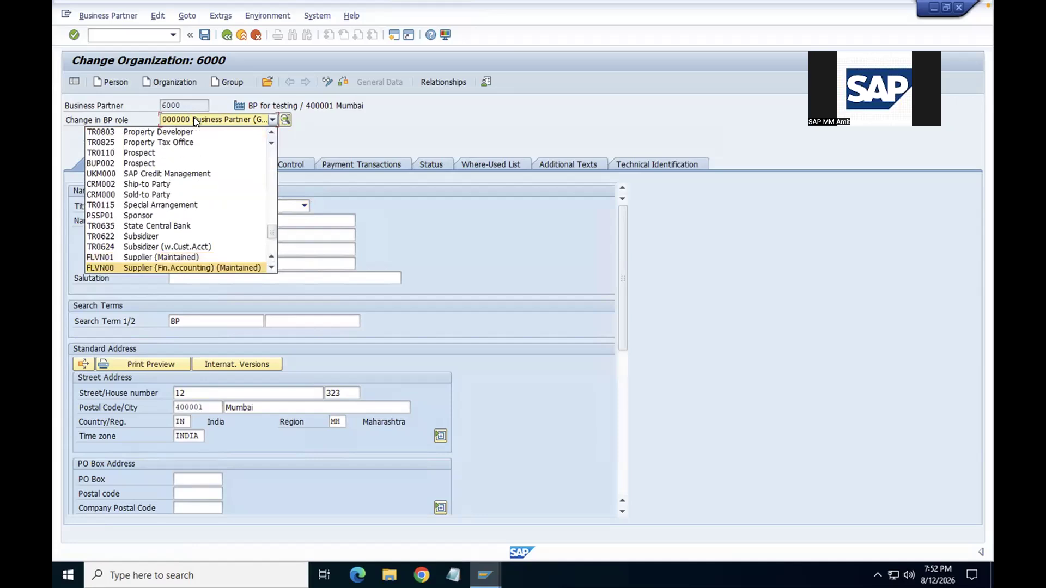
{"action": "left_click", "coordinate": [174, 266]}
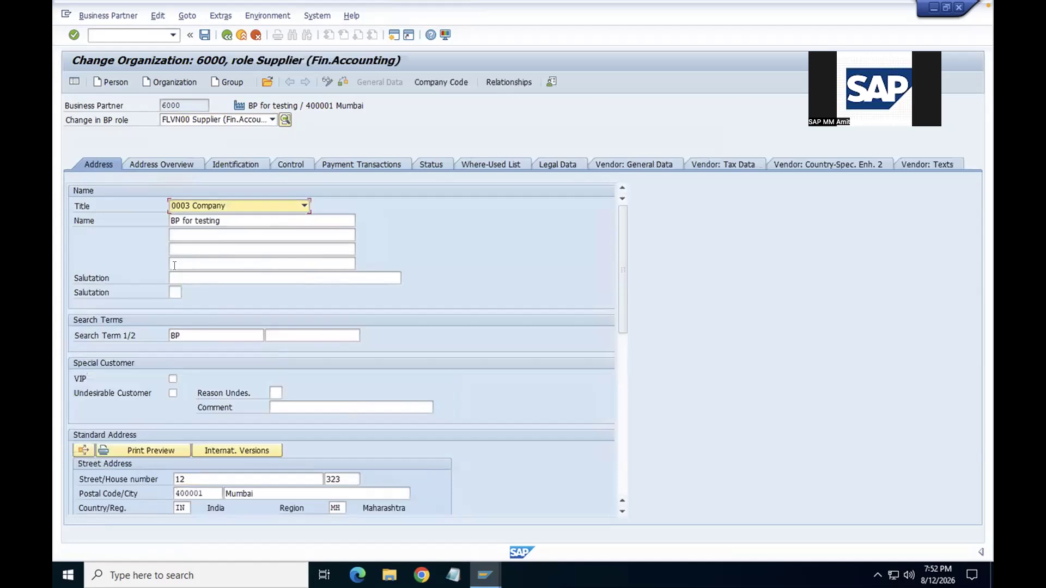
Step: View the supplier role's company code data for 1710 and start a company code switch, leaving the record without entering another code
{"action": "left_click", "coordinate": [439, 83]}
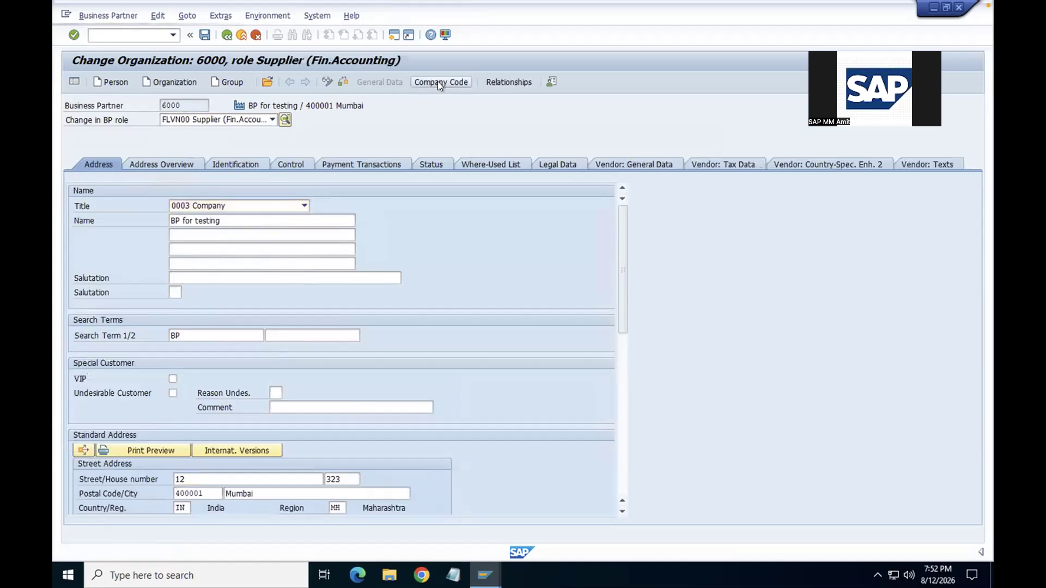
{"action": "left_click", "coordinate": [185, 178]}
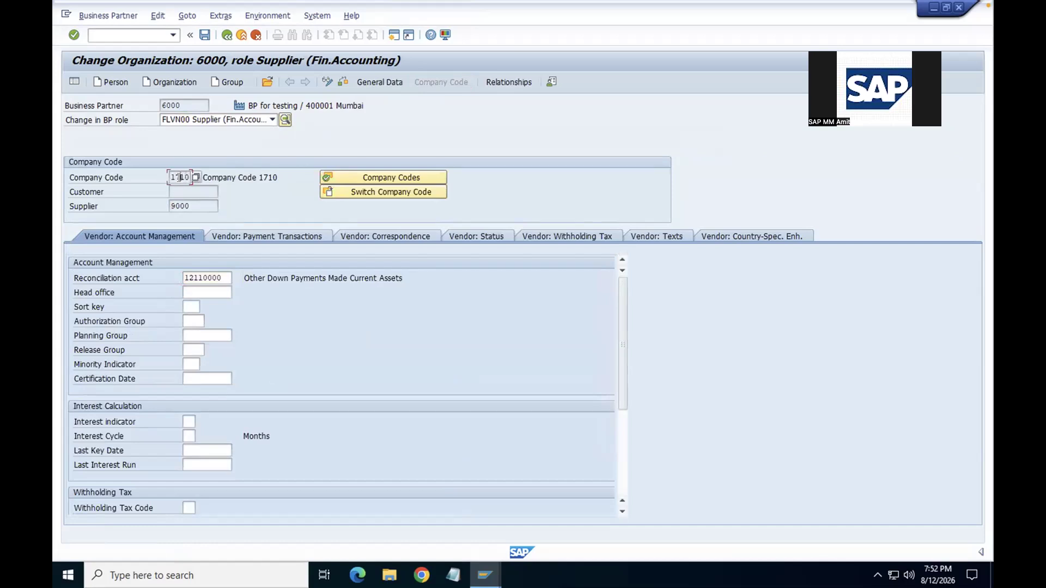
{"action": "left_click", "coordinate": [380, 192]}
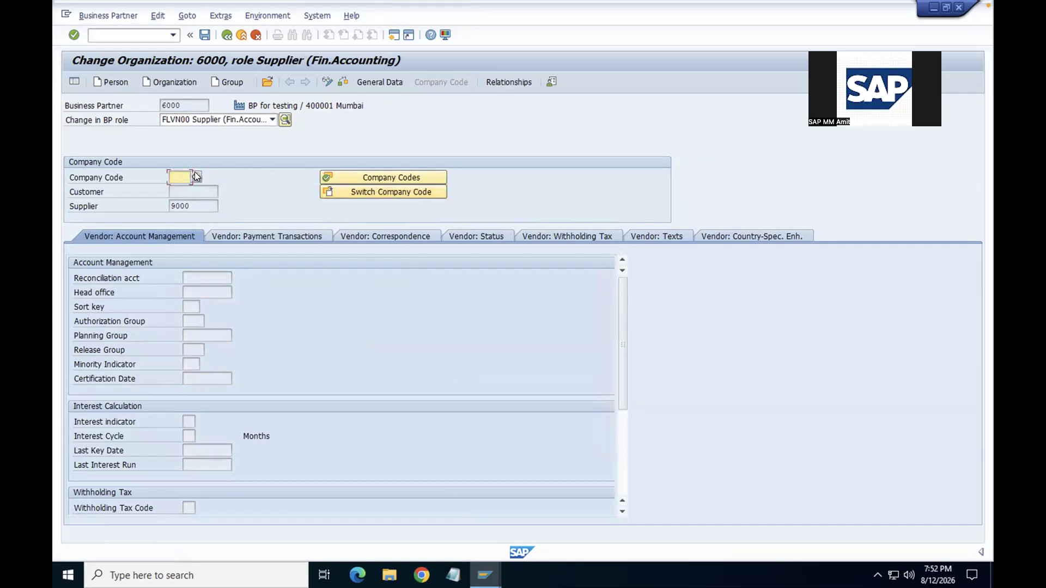
{"action": "left_click", "coordinate": [178, 177]}
{"action": "left_click", "coordinate": [242, 35]}
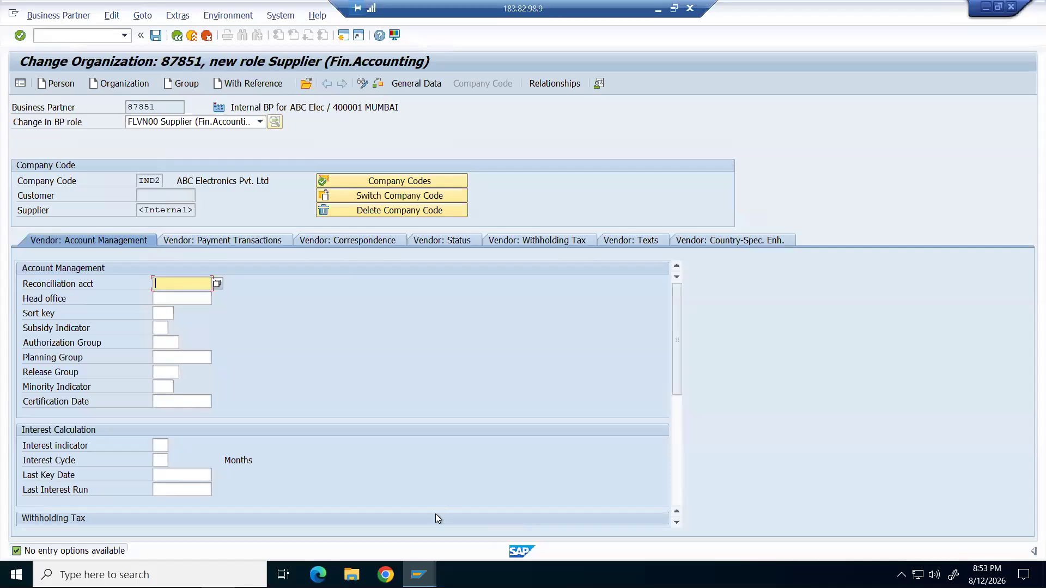
Step: Switch to the session with the unfinished Create Organization entry and exit it without saving
{"action": "mouse_move", "coordinate": [419, 575]}
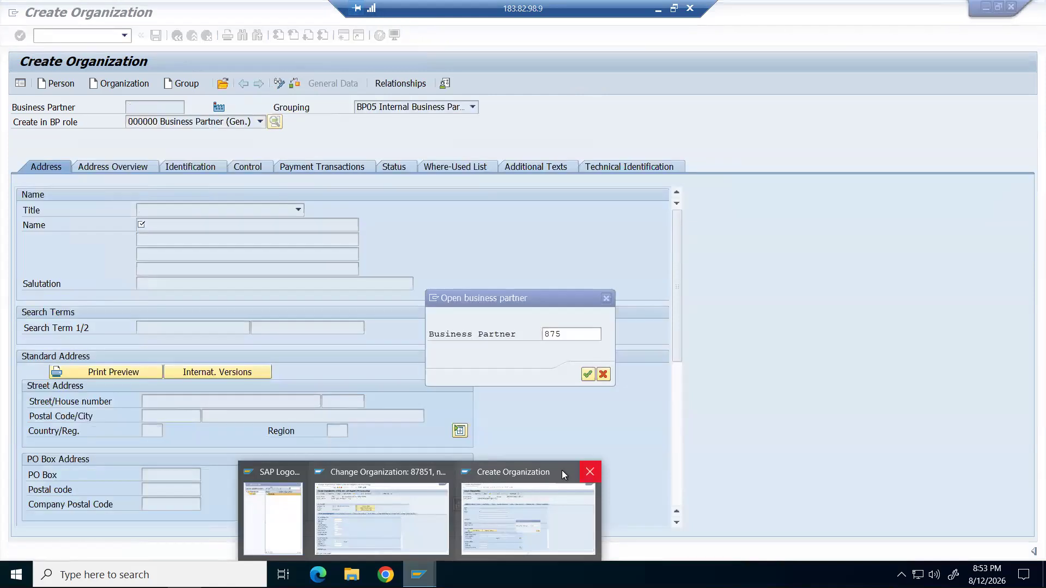
{"action": "left_click", "coordinate": [563, 475]}
{"action": "left_click", "coordinate": [605, 299]}
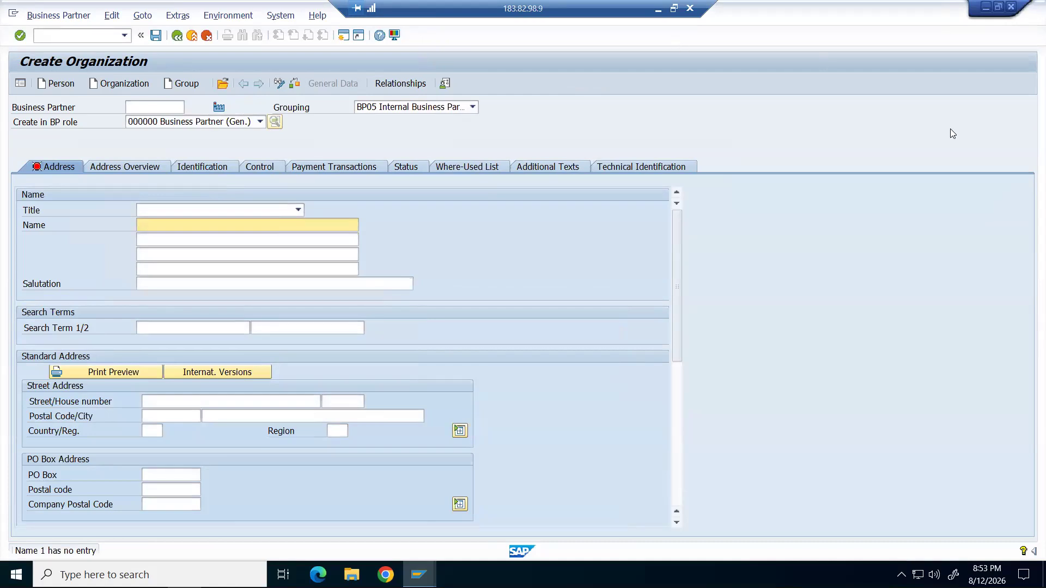
{"action": "key", "text": "Return"}
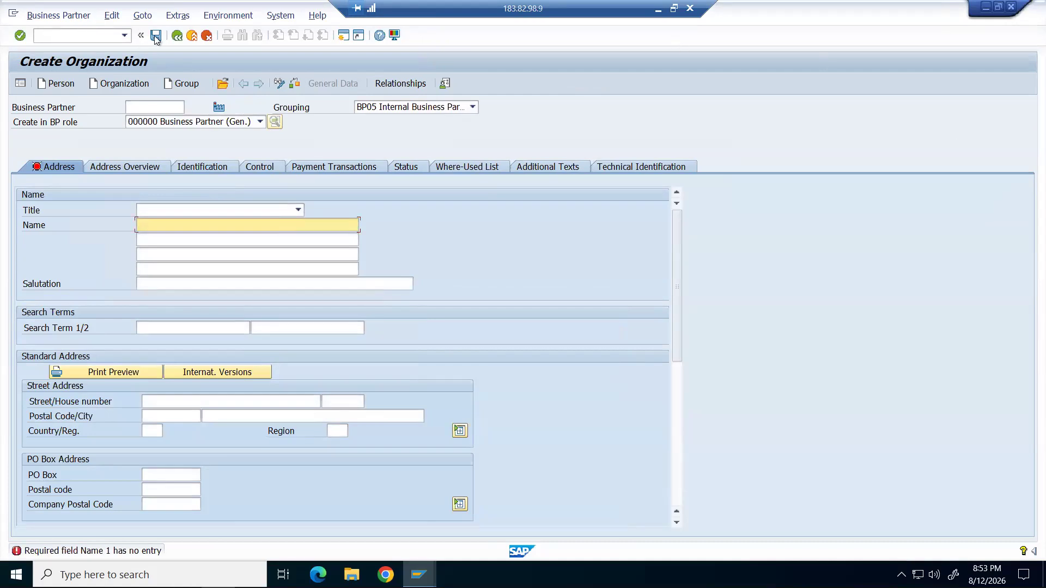
{"action": "left_click", "coordinate": [177, 36]}
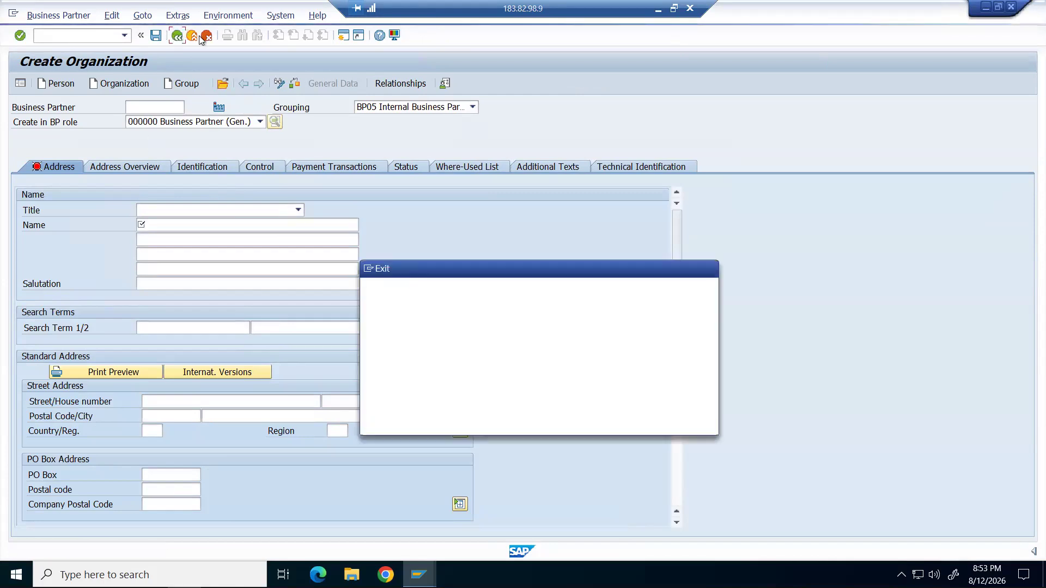
{"action": "left_click", "coordinate": [417, 423]}
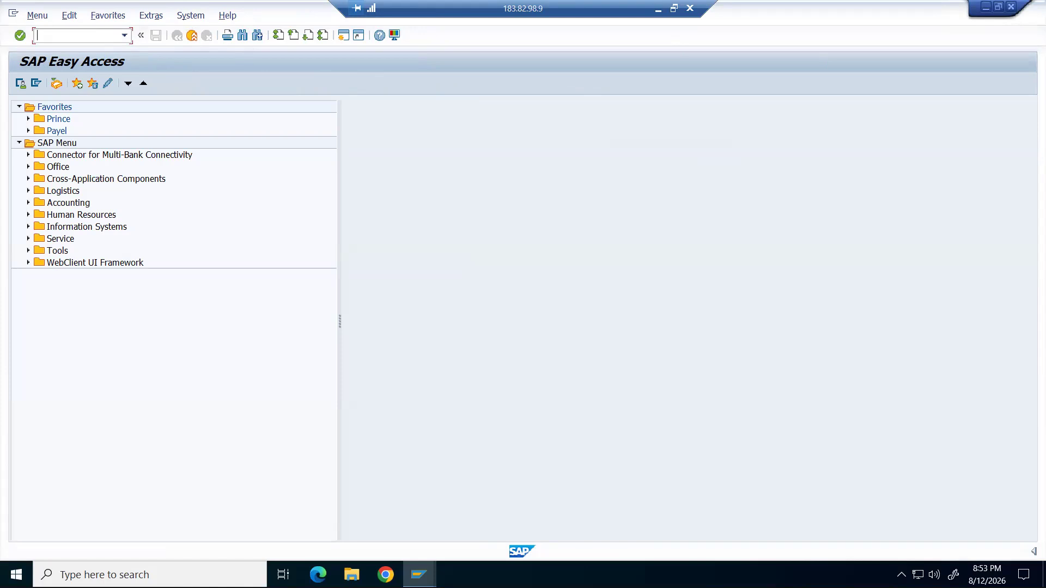
Step: Run transaction OX02, then locate and select company code IND2 in the company code overview
{"action": "type", "text": "OX02"}
{"action": "key", "text": "Return"}
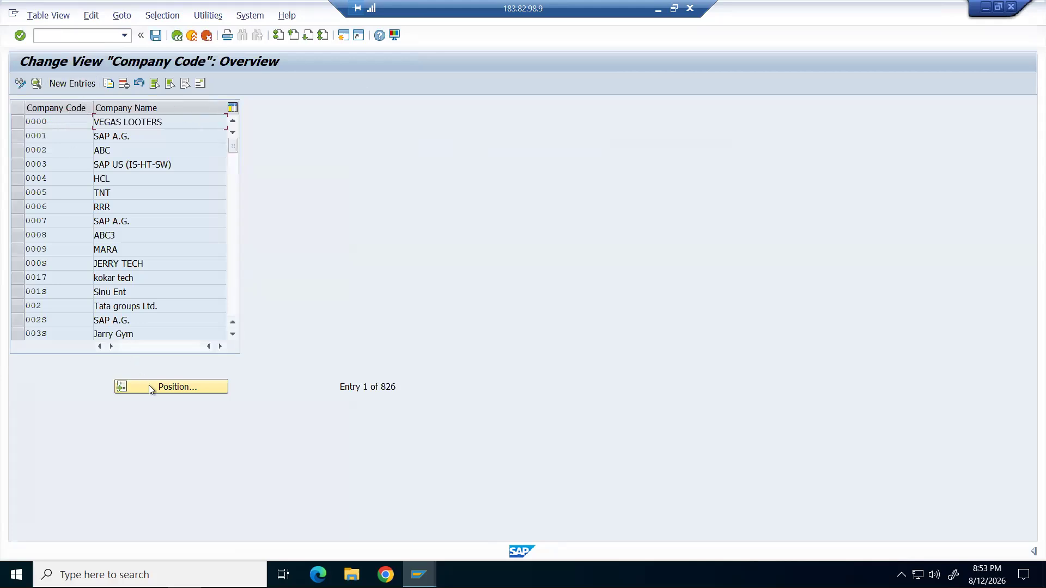
{"action": "left_click", "coordinate": [148, 386]}
{"action": "type", "text": "IND2"}
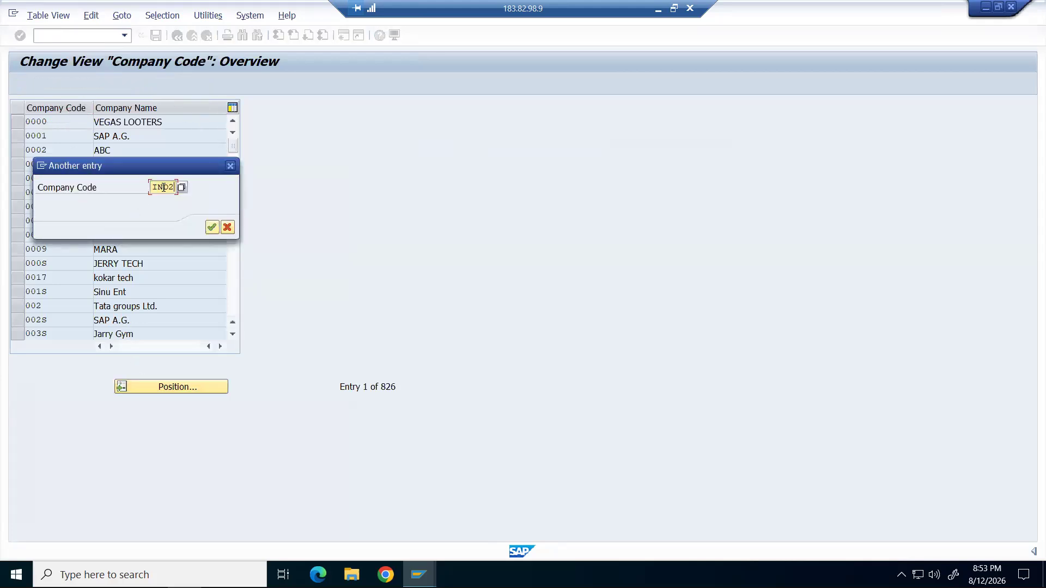
{"action": "key", "text": "Return"}
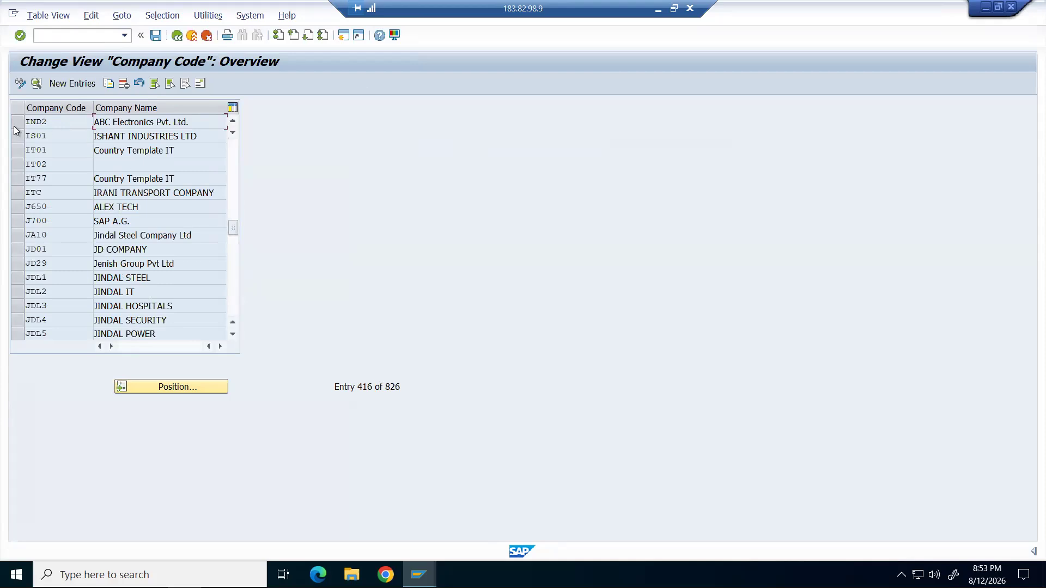
{"action": "left_click", "coordinate": [15, 122]}
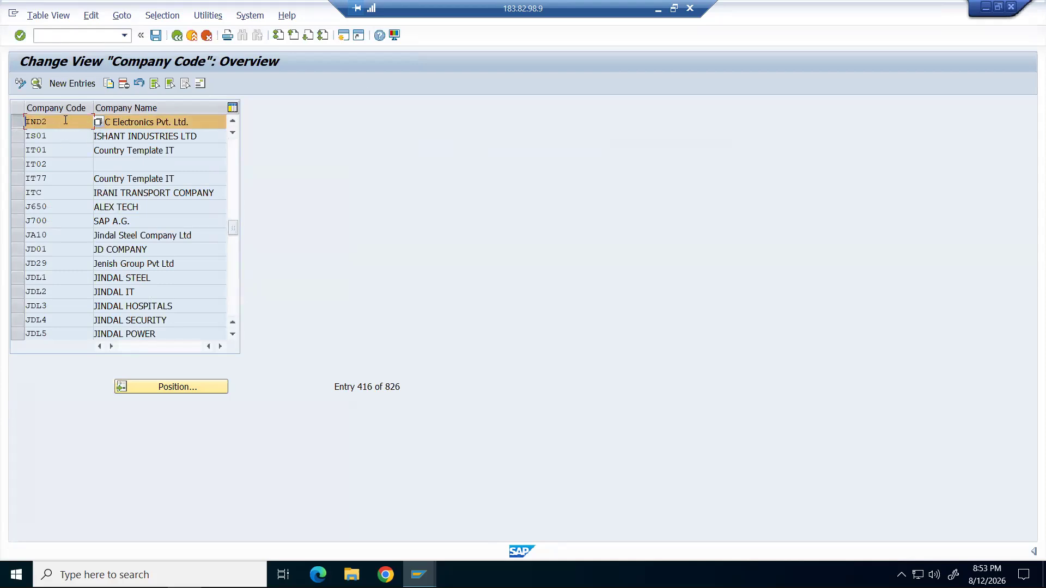
Step: Locate company code 1710 in the company code overview and select its row
{"action": "left_click", "coordinate": [141, 387]}
{"action": "type", "text": "1710"}
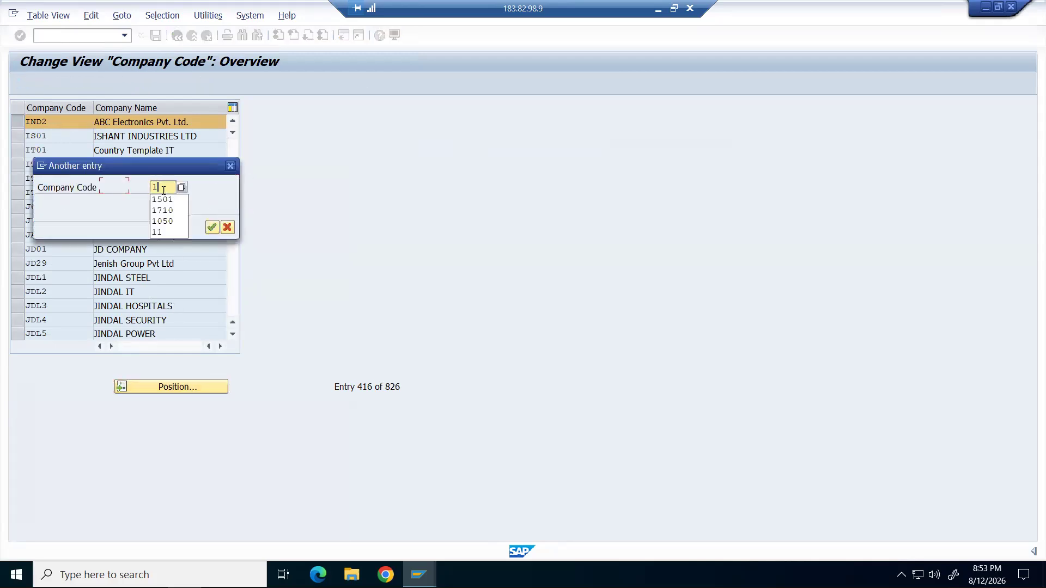
{"action": "key", "text": "Return"}
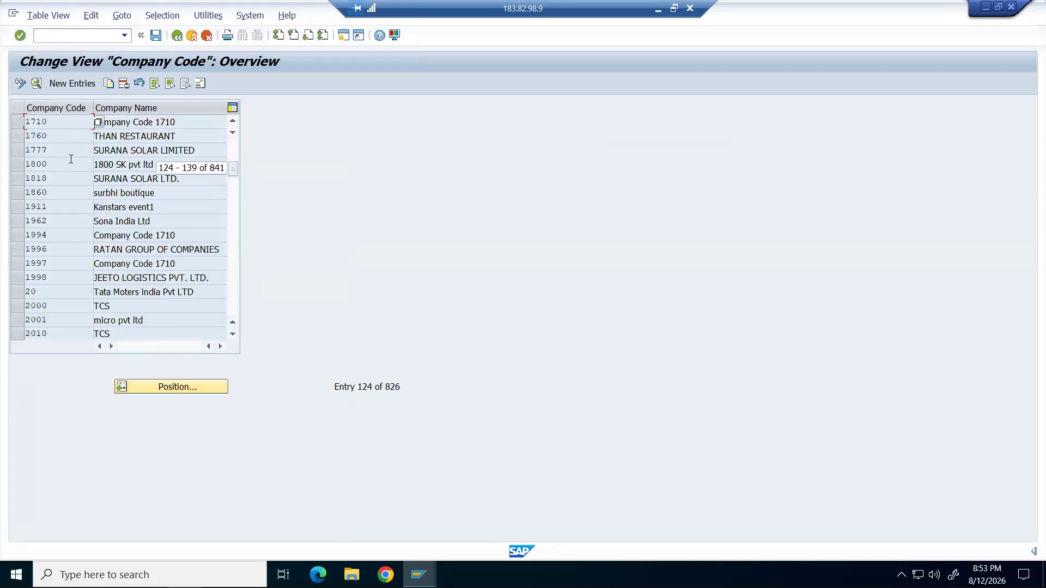
{"action": "left_click", "coordinate": [18, 122]}
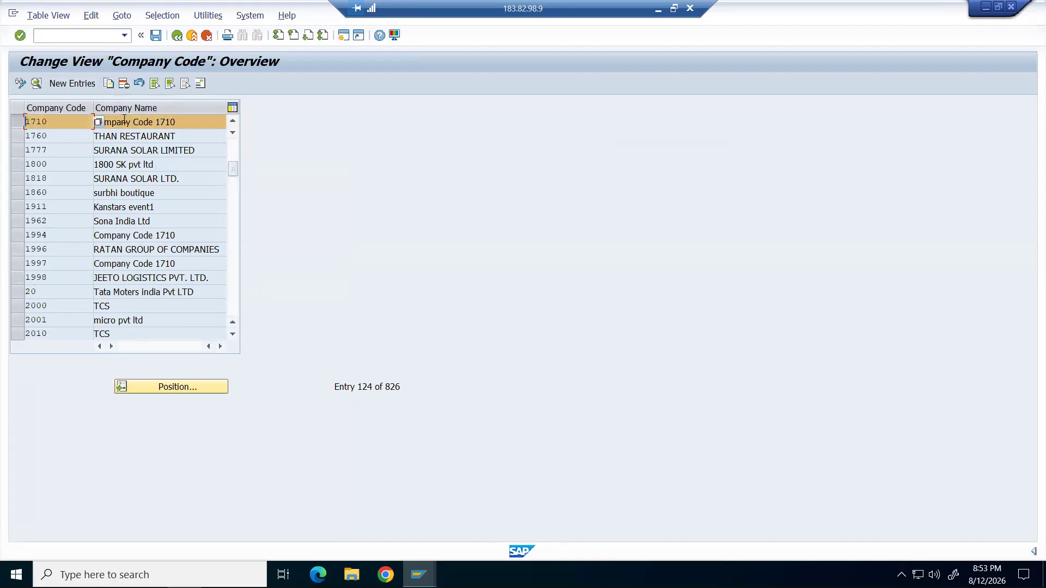
Step: Leave the company code overview, run transaction BP, and try to open the internal business partner for ABC Elec from a number search
{"action": "left_click", "coordinate": [177, 36]}
{"action": "type", "text": "BP"}
{"action": "key", "text": "Return"}
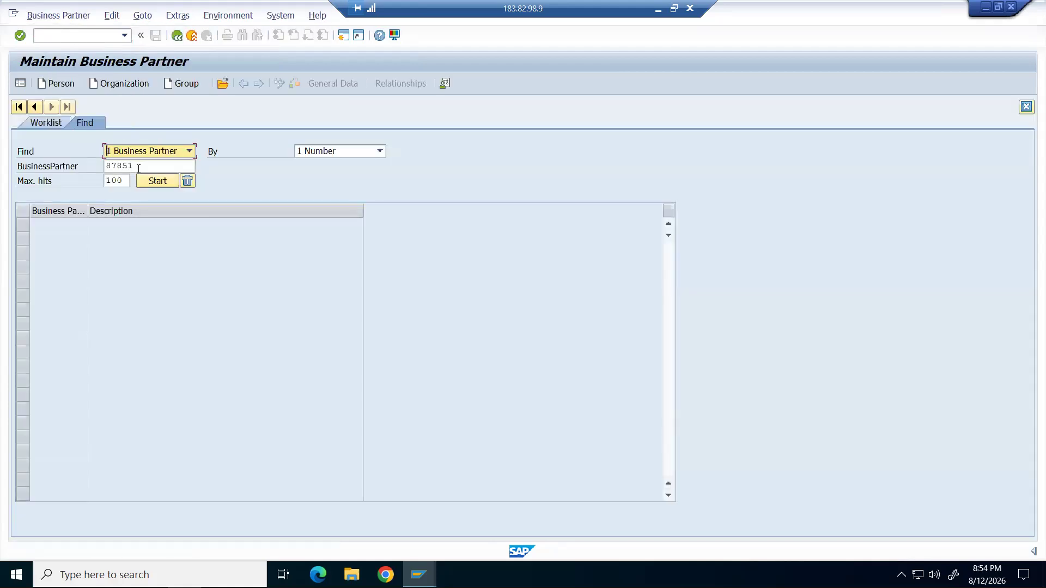
{"action": "left_click", "coordinate": [152, 182]}
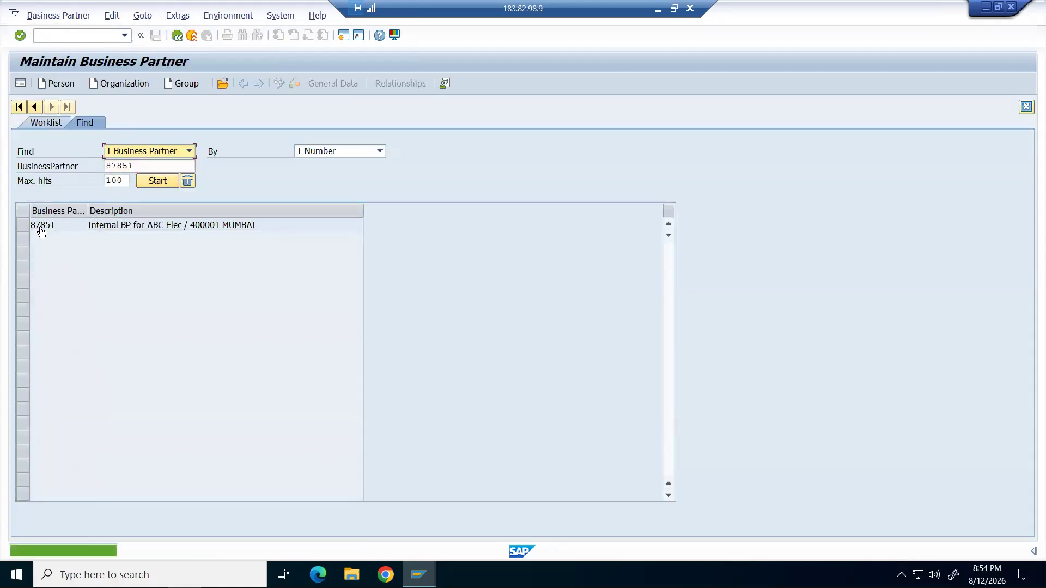
{"action": "left_click", "coordinate": [41, 227]}
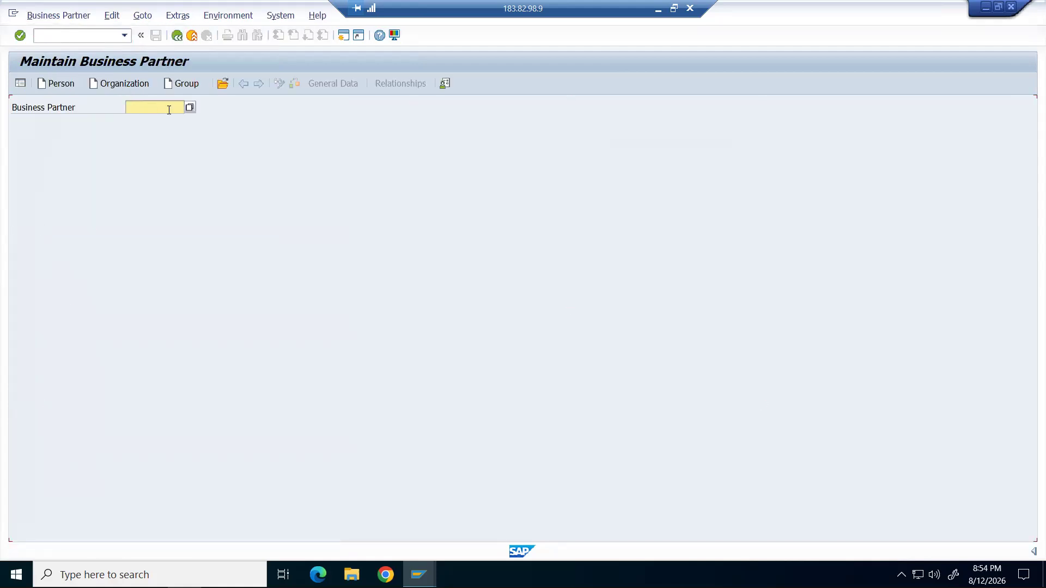
{"action": "left_click", "coordinate": [191, 111]}
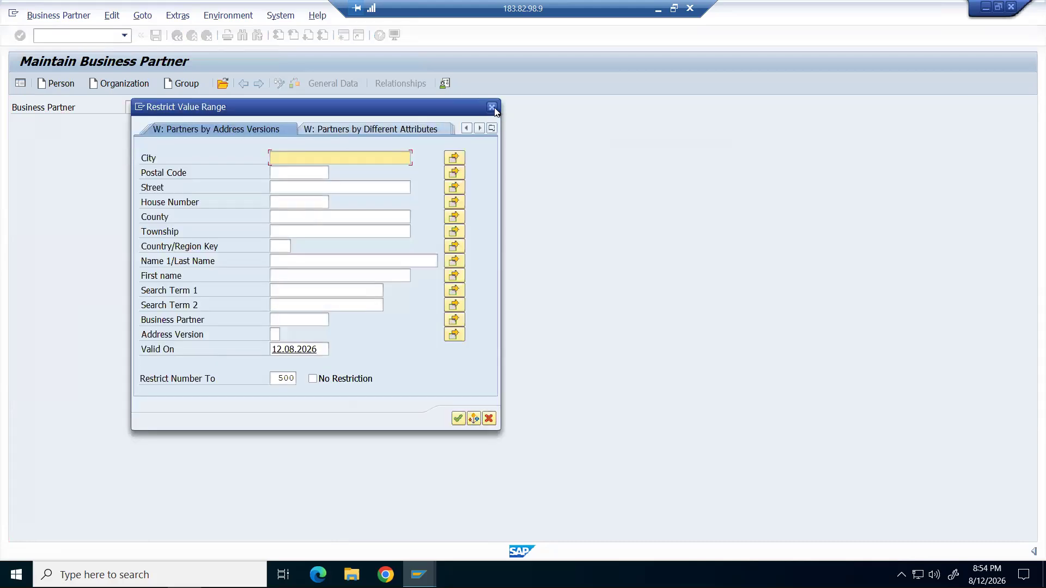
{"action": "left_click", "coordinate": [497, 108]}
{"action": "left_click", "coordinate": [178, 36]}
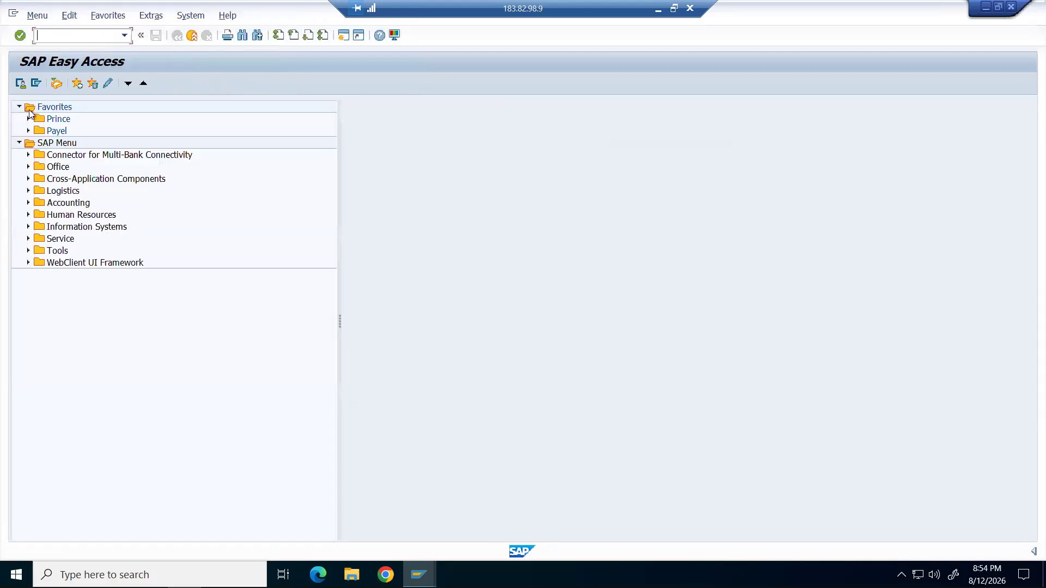
{"action": "type", "text": "bp"}
{"action": "key", "text": "Return"}
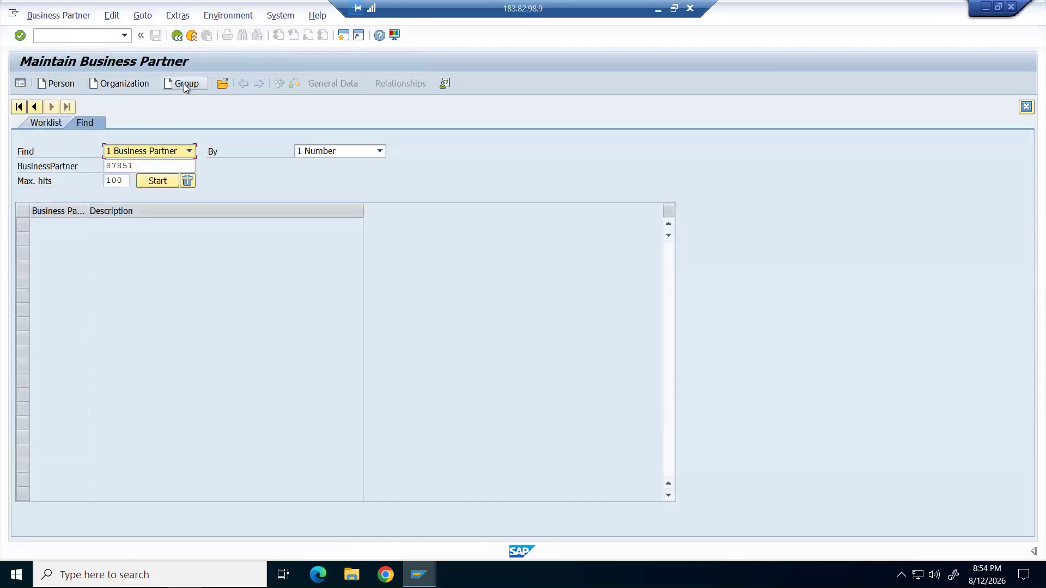
{"action": "left_click", "coordinate": [119, 84]}
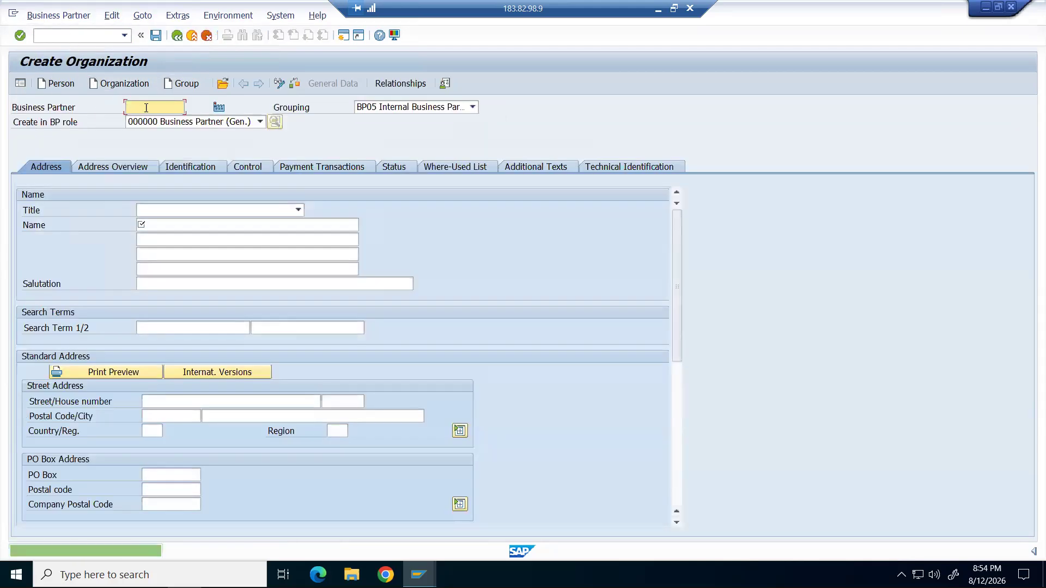
{"action": "left_click", "coordinate": [177, 35]}
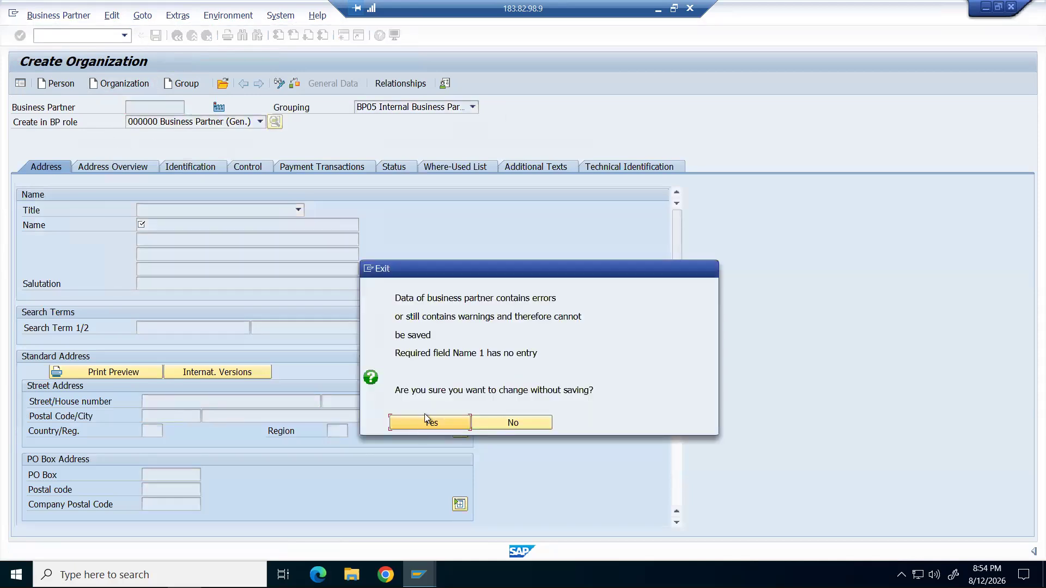
{"action": "key", "text": "Return"}
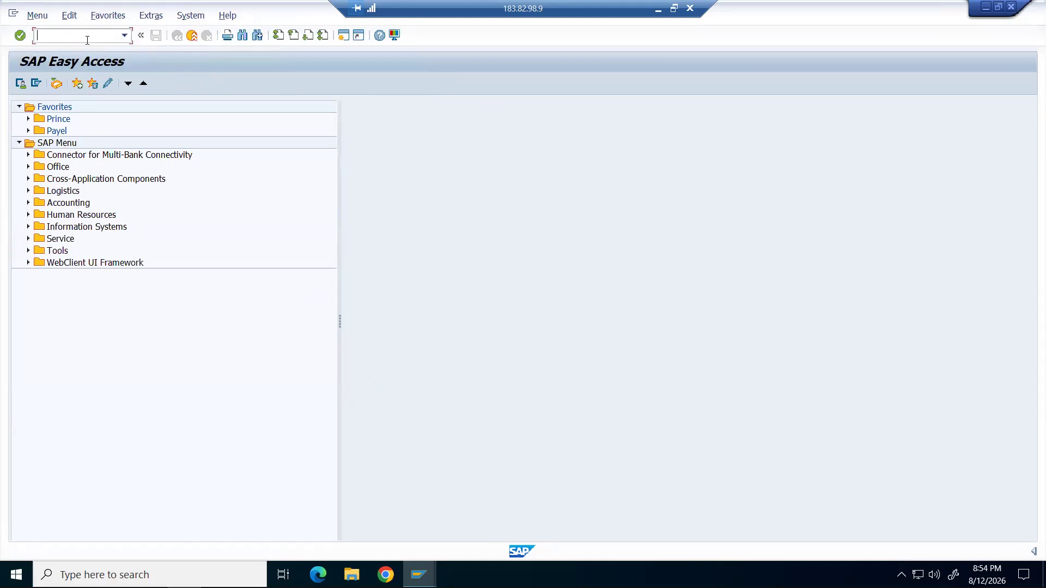
Step: Run transaction BP and search by number for the internal business partner for ABC Elec
{"action": "type", "text": "bp"}
{"action": "key", "text": "Return"}
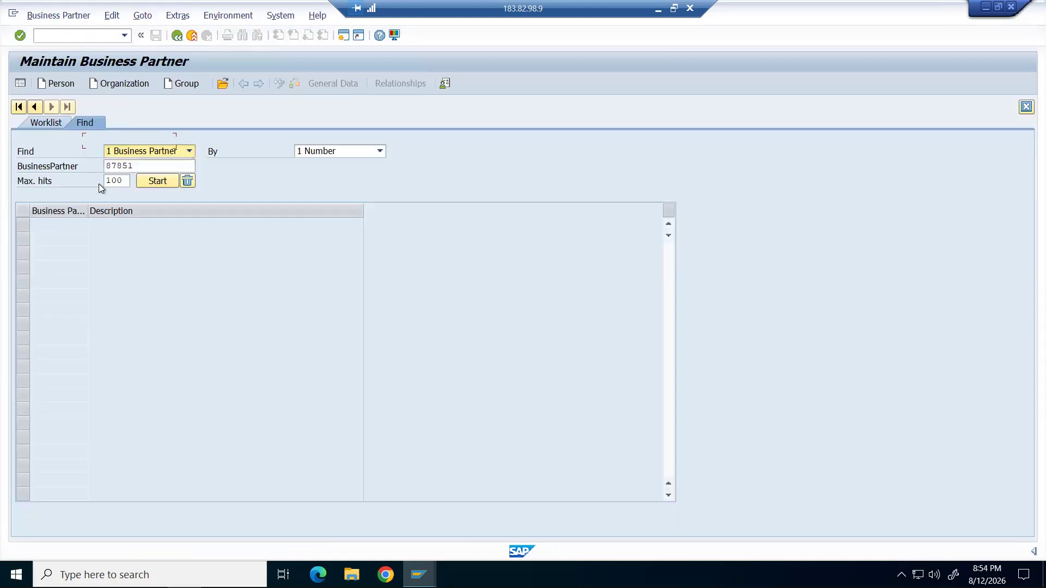
{"action": "left_click", "coordinate": [146, 169]}
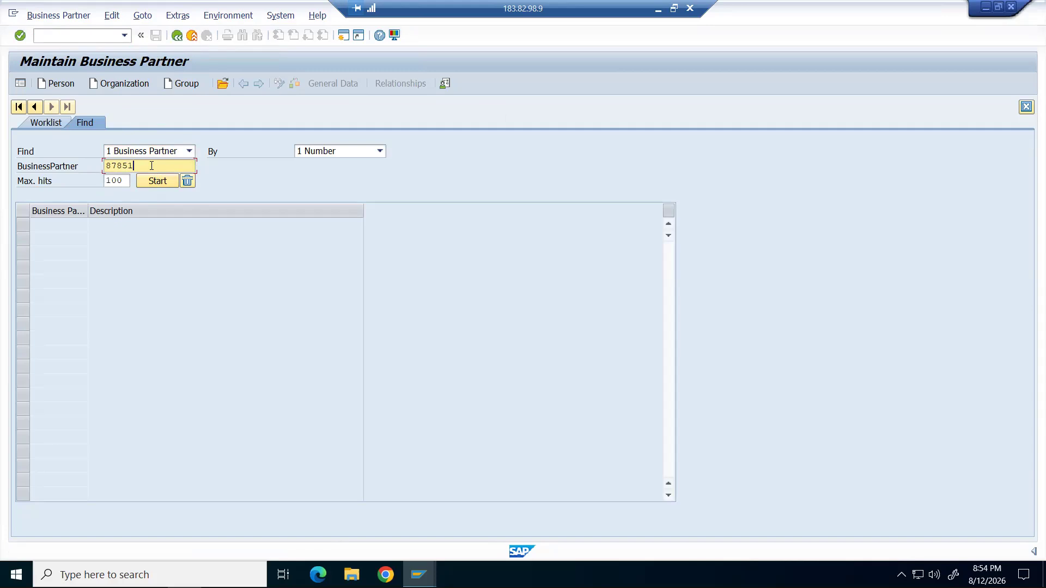
{"action": "key", "text": "Return"}
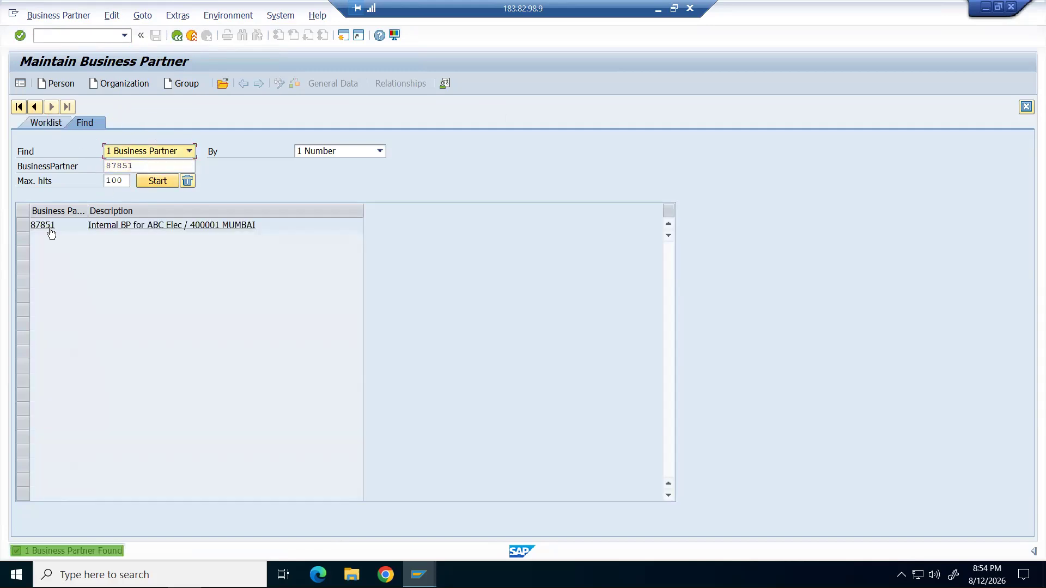
{"action": "left_click", "coordinate": [41, 227]}
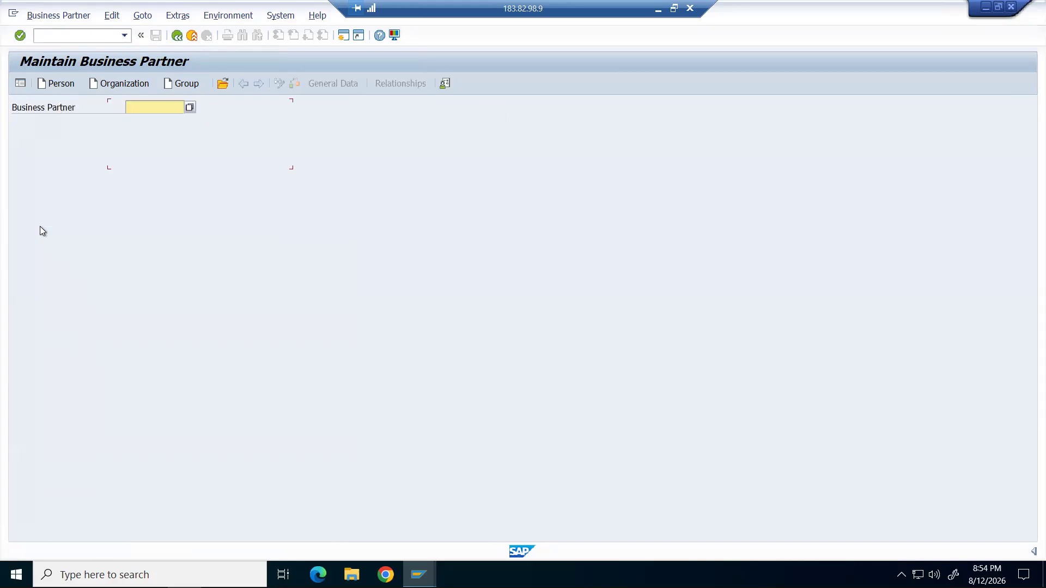
{"action": "left_click", "coordinate": [113, 83]}
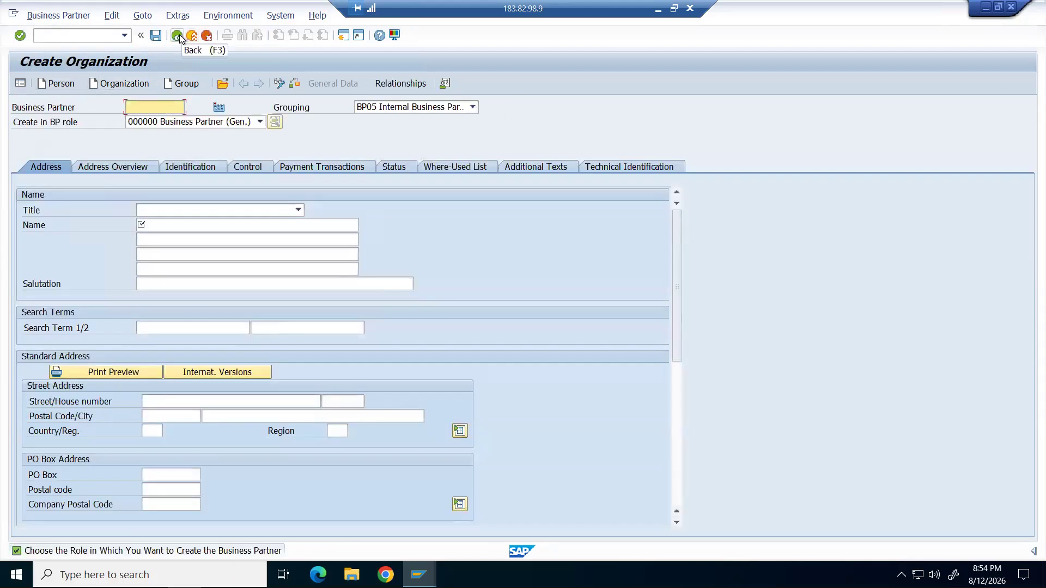
{"action": "left_click", "coordinate": [177, 36]}
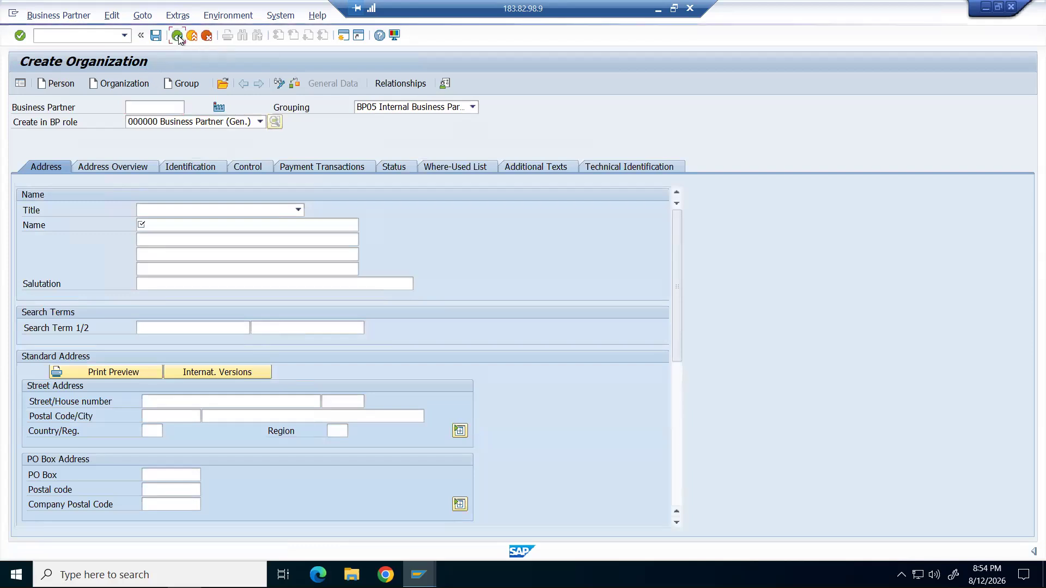
{"action": "left_click", "coordinate": [446, 422]}
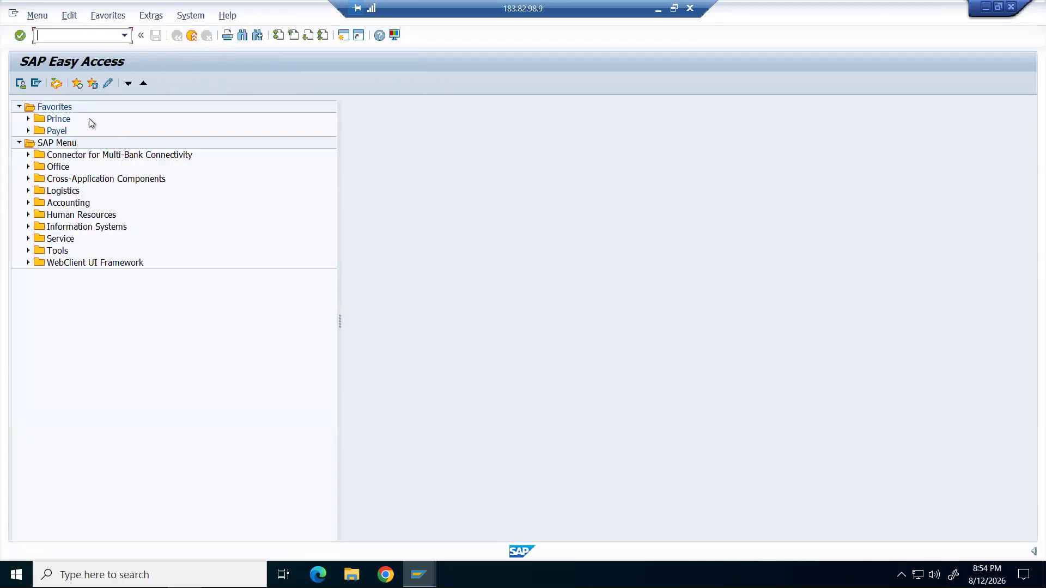
Step: Run transaction BP and open the internal business partner for ABC Elec directly by its business partner number
{"action": "type", "text": "bp"}
{"action": "key", "text": "Return"}
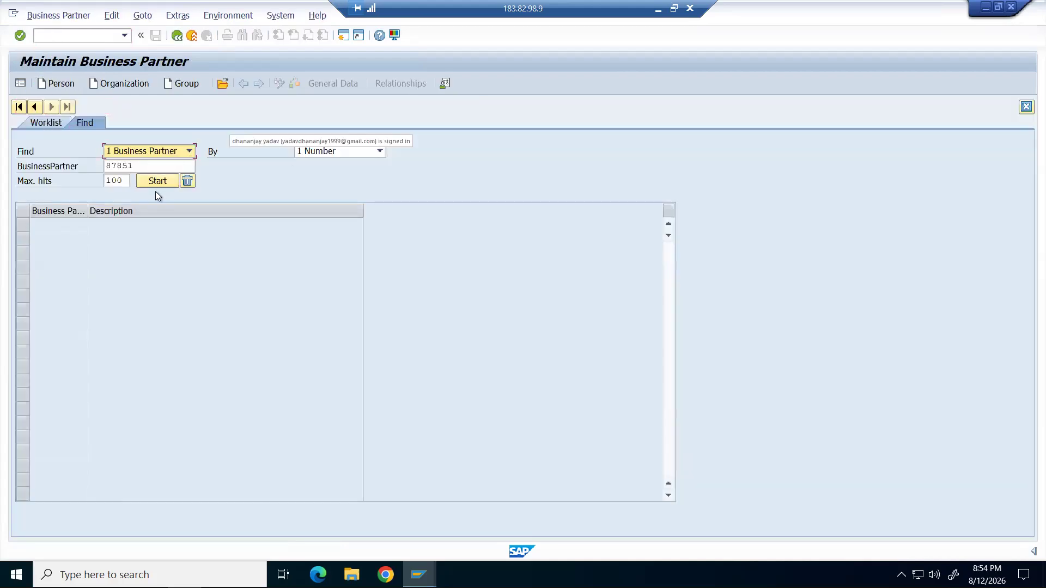
{"action": "left_click", "coordinate": [168, 164]}
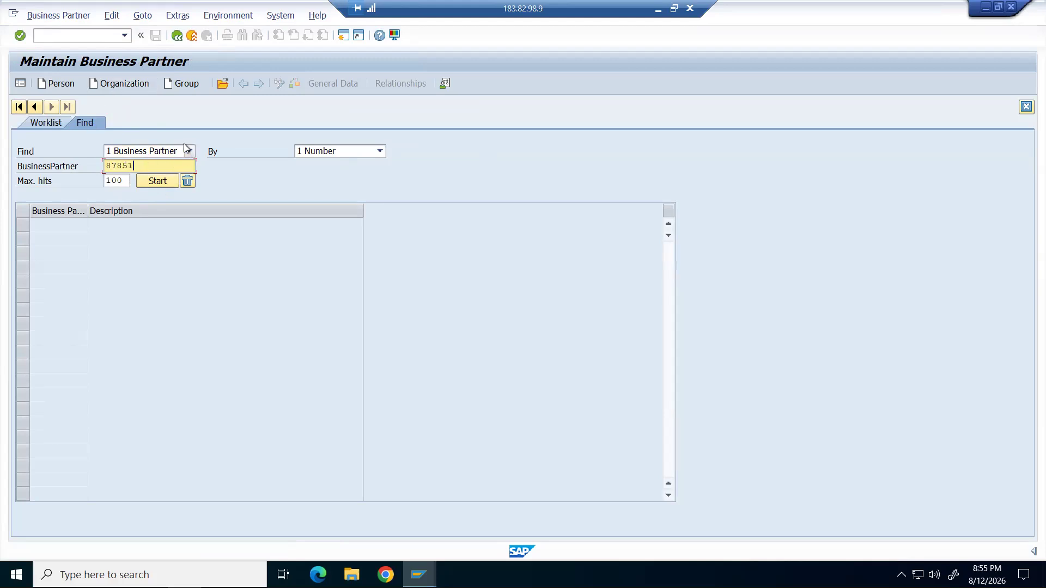
{"action": "left_click", "coordinate": [222, 83]}
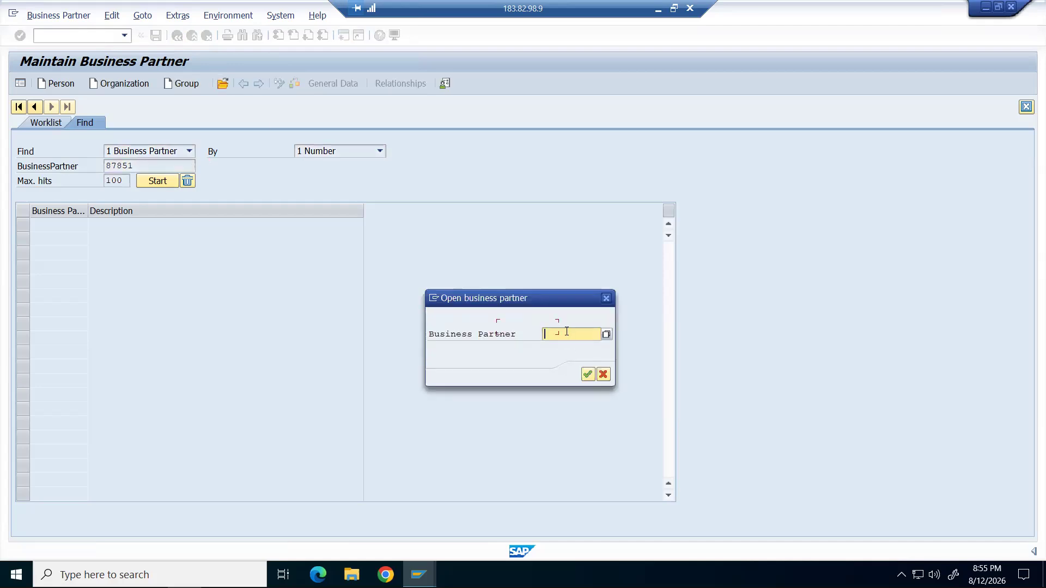
{"action": "type", "text": "87851"}
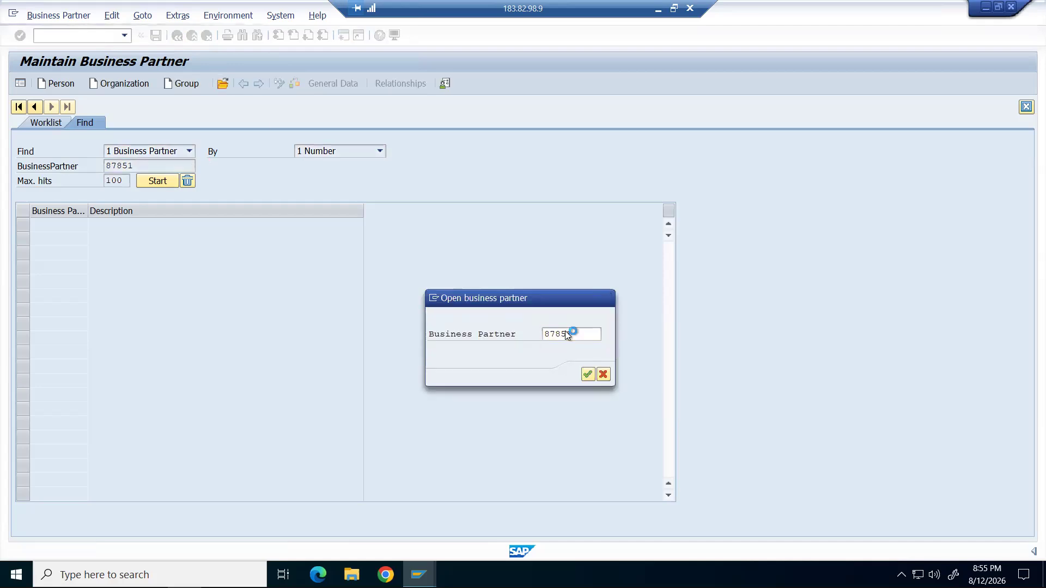
{"action": "key", "text": "Return"}
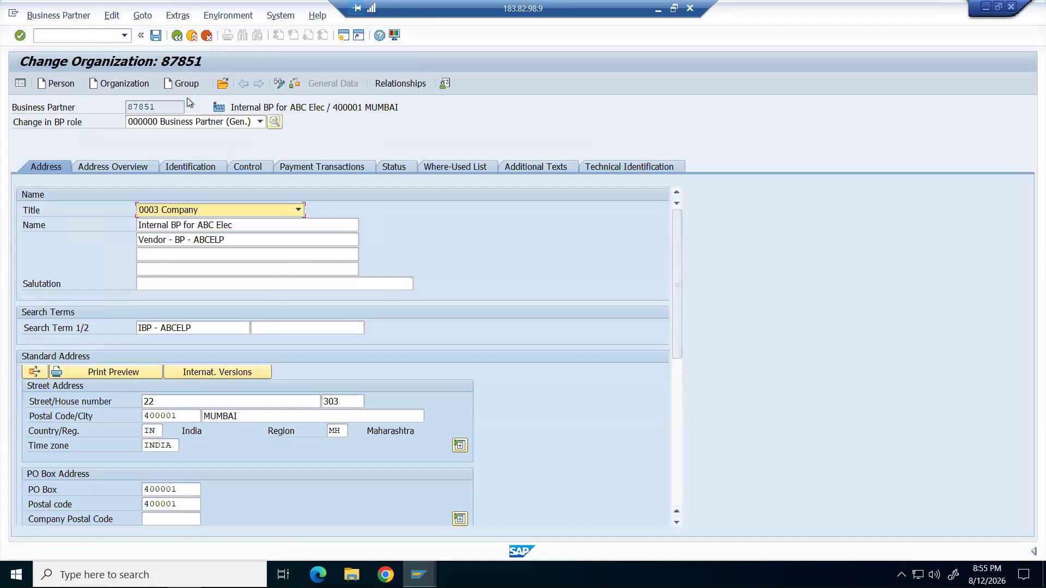
Step: Look through the available BP roles for the supplier financial accounting role
{"action": "left_click", "coordinate": [260, 121]}
{"action": "scroll", "coordinate": [134, 216], "scroll_direction": "down", "scroll_amount": 20}
{"action": "scroll", "coordinate": [114, 245], "scroll_direction": "down", "scroll_amount": 10}
{"action": "scroll", "coordinate": [116, 260], "scroll_direction": "down", "scroll_amount": 4}
{"action": "scroll", "coordinate": [114, 251], "scroll_direction": "up", "scroll_amount": 10}
{"action": "scroll", "coordinate": [113, 237], "scroll_direction": "up", "scroll_amount": 3}
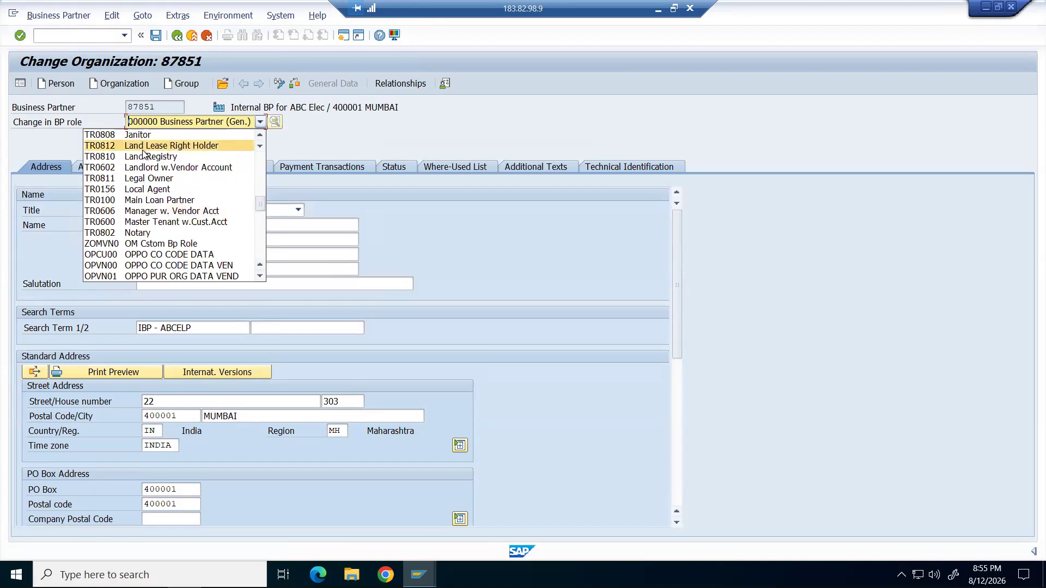
{"action": "scroll", "coordinate": [143, 155], "scroll_direction": "down", "scroll_amount": 7}
{"action": "scroll", "coordinate": [143, 154], "scroll_direction": "up", "scroll_amount": 17}
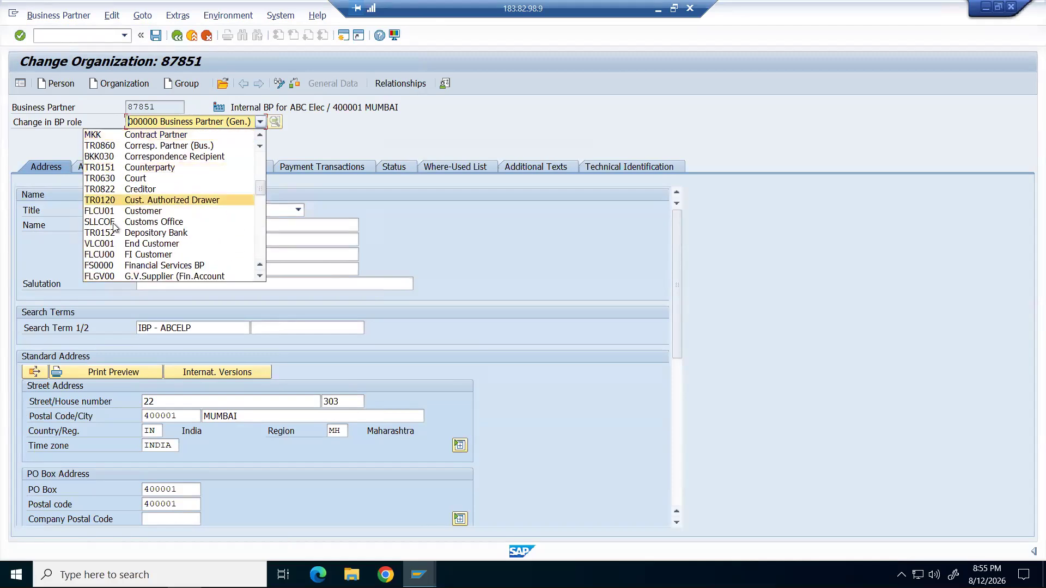
{"action": "scroll", "coordinate": [111, 228], "scroll_direction": "down", "scroll_amount": 1}
{"action": "scroll", "coordinate": [112, 232], "scroll_direction": "down", "scroll_amount": 2}
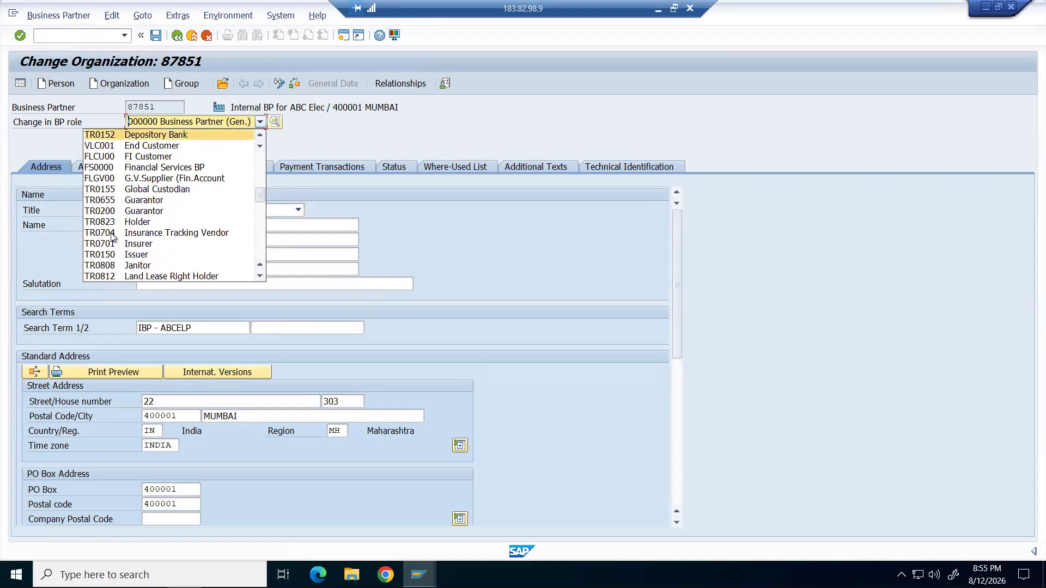
{"action": "scroll", "coordinate": [113, 240], "scroll_direction": "down", "scroll_amount": 6}
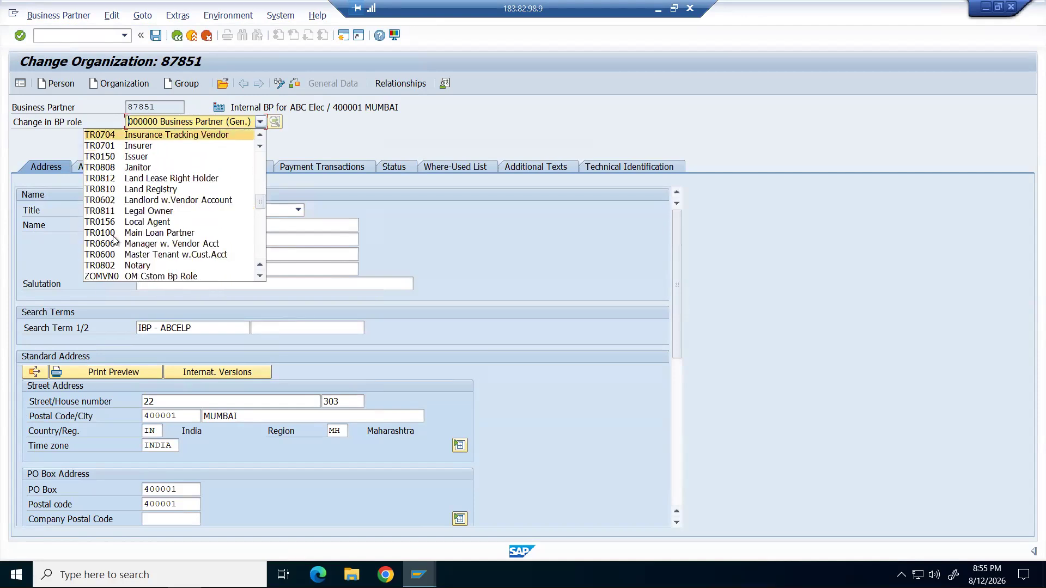
{"action": "left_click_drag", "start_coordinate": [257, 216], "coordinate": [258, 147]}
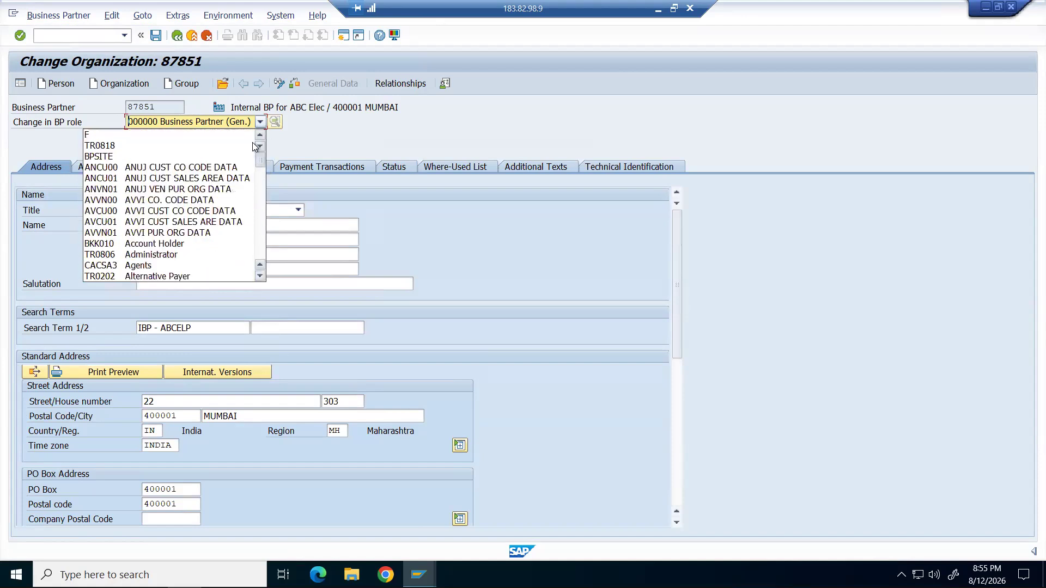
{"action": "scroll", "coordinate": [128, 218], "scroll_direction": "down", "scroll_amount": 3}
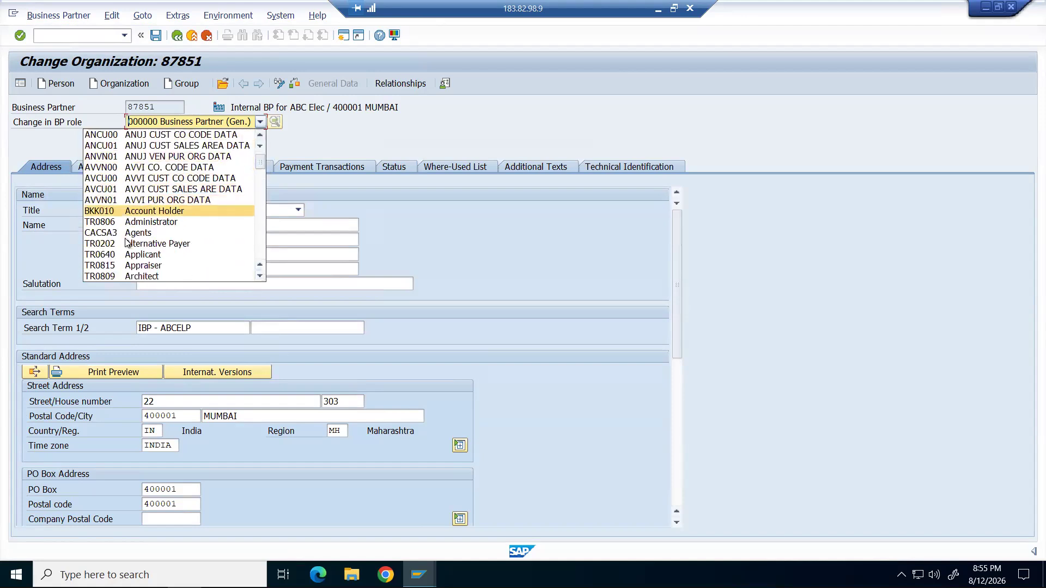
{"action": "scroll", "coordinate": [127, 242], "scroll_direction": "down", "scroll_amount": 4}
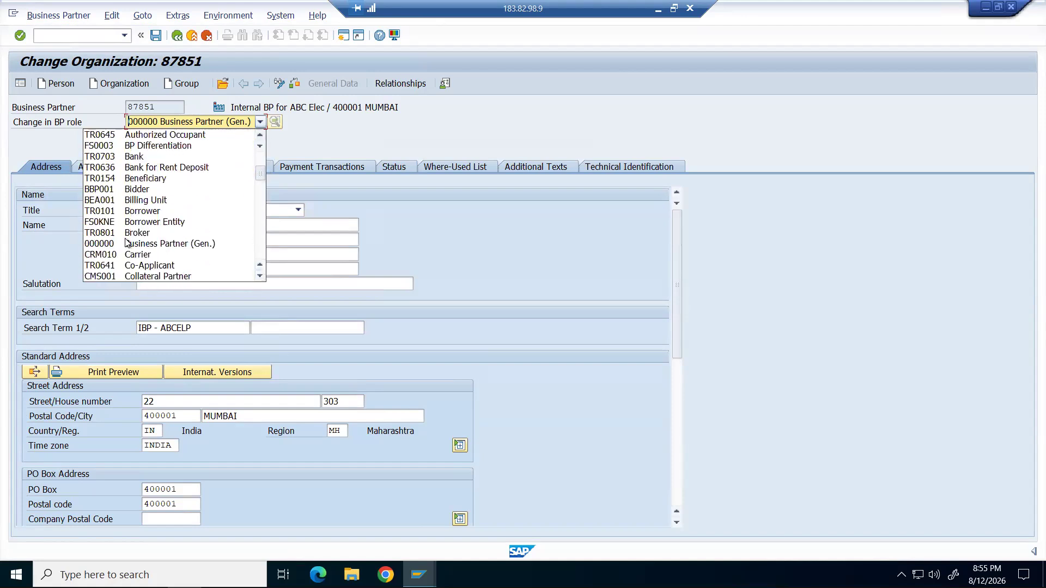
{"action": "left_click", "coordinate": [187, 125]}
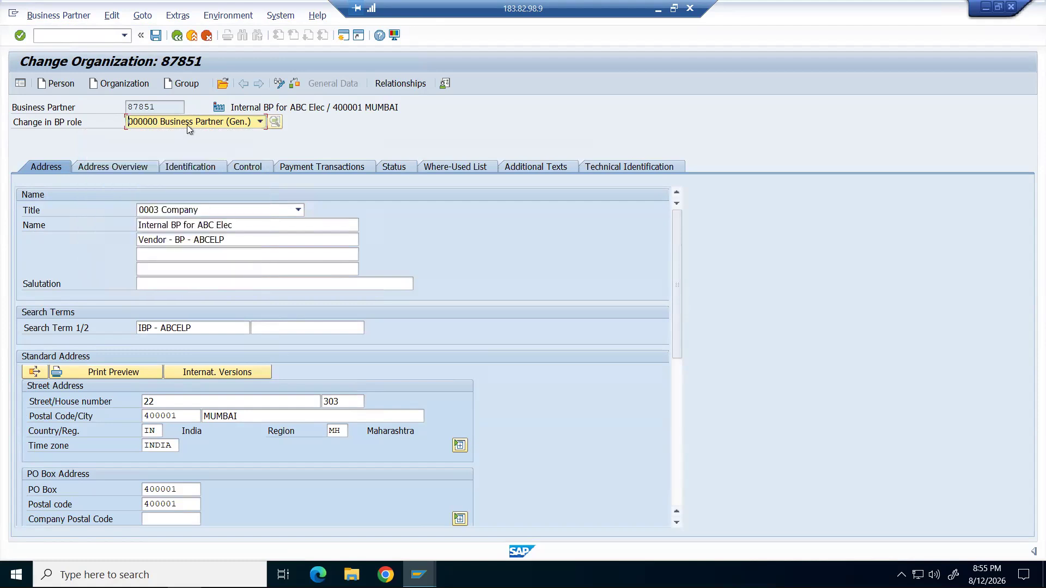
Step: Set the business partner's BP role to FLVN00 Supplier (Fin.Accounting)
{"action": "left_click", "coordinate": [166, 121]}
{"action": "type", "text": "flv"}
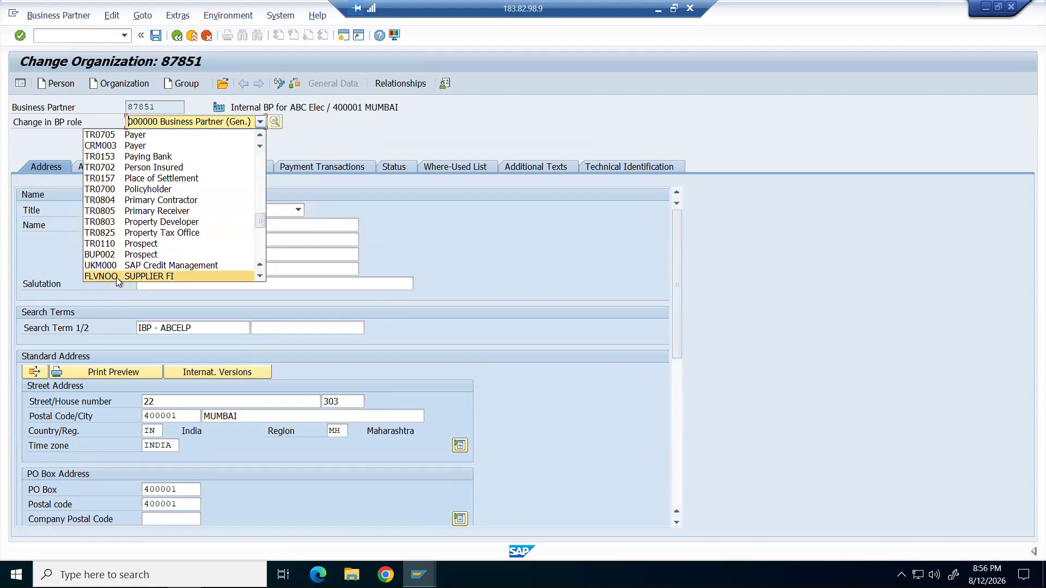
{"action": "scroll", "coordinate": [165, 266], "scroll_direction": "down", "scroll_amount": 2}
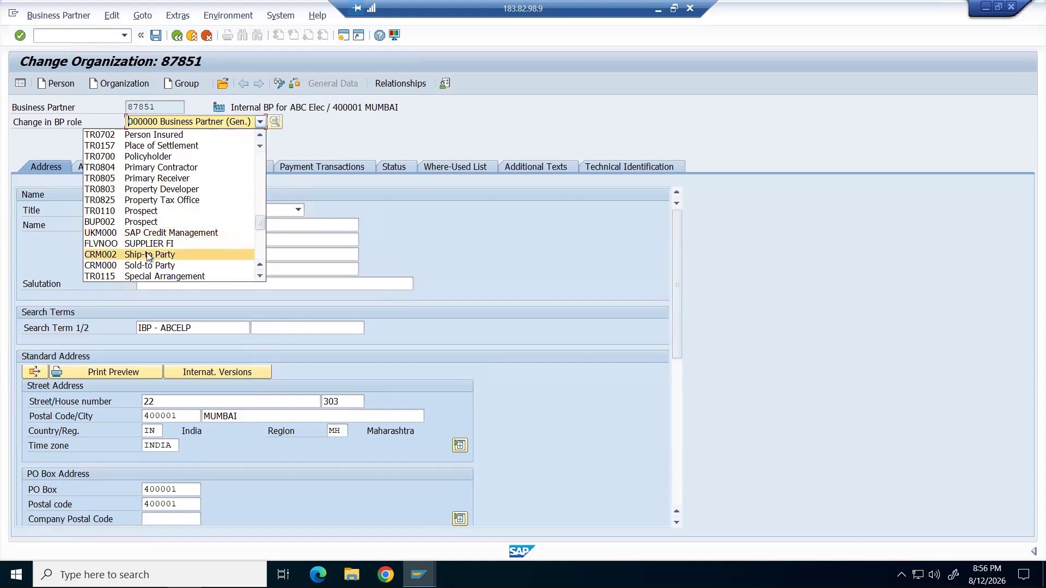
{"action": "left_click", "coordinate": [153, 123]}
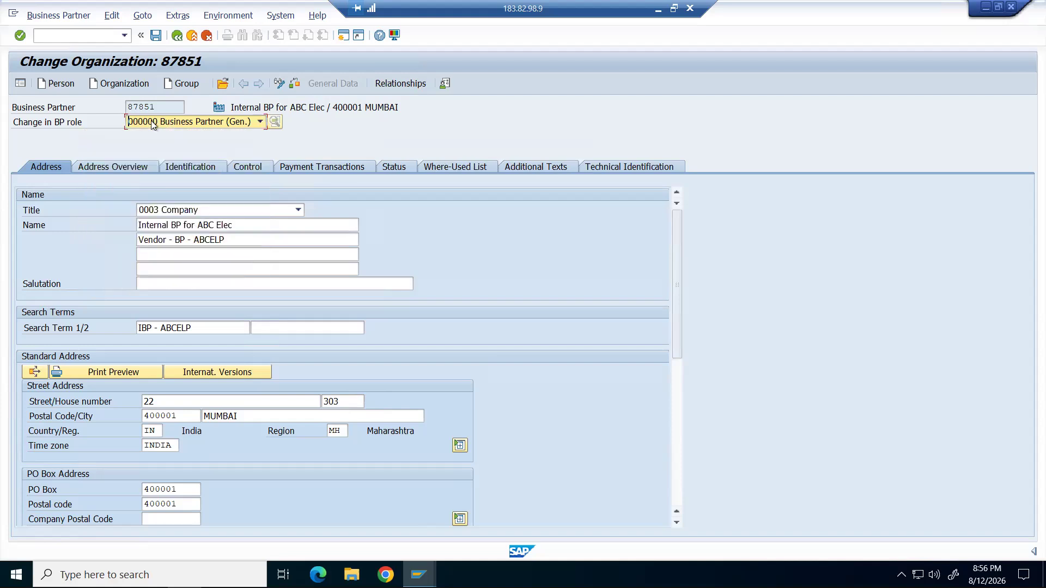
{"action": "left_click", "coordinate": [152, 122]}
{"action": "type", "text": "flvn0"}
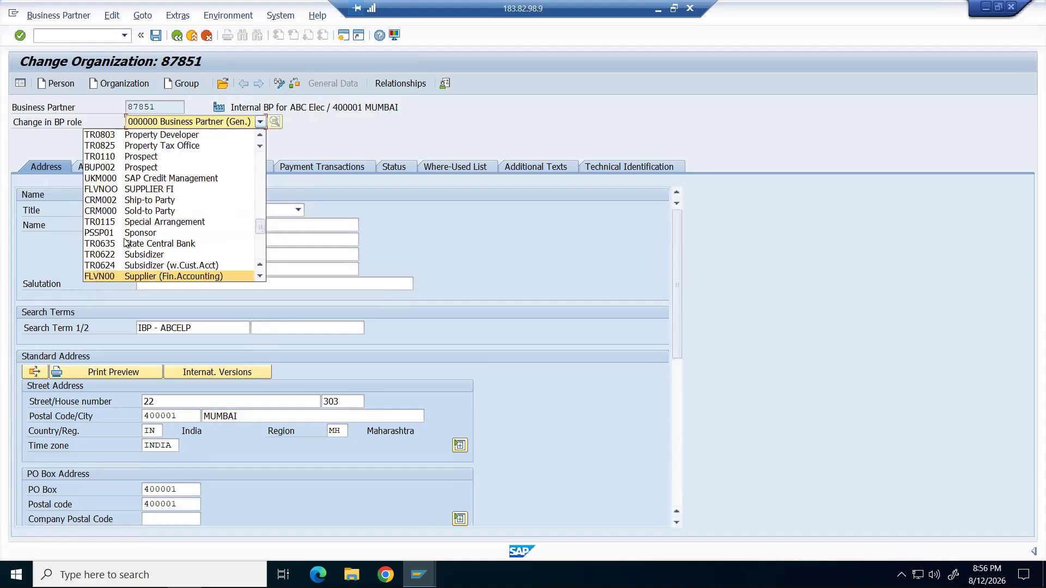
{"action": "left_click", "coordinate": [126, 276]}
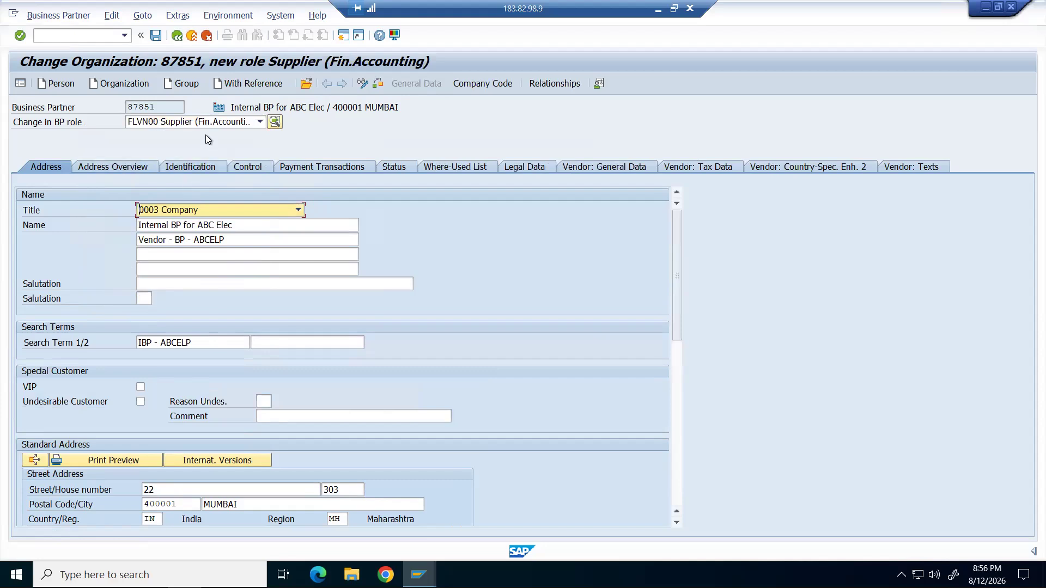
Step: Switch the supplier's company code data to IND2 and call up the possible reconciliation accounts
{"action": "left_click", "coordinate": [483, 83]}
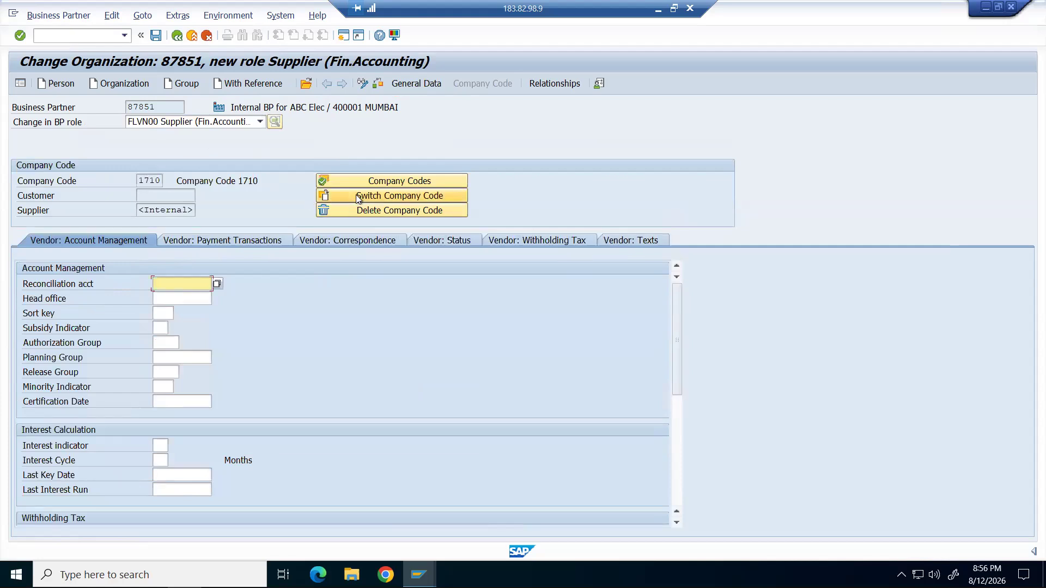
{"action": "left_click", "coordinate": [327, 207]}
{"action": "left_click", "coordinate": [146, 181]}
{"action": "type", "text": "IND23"}
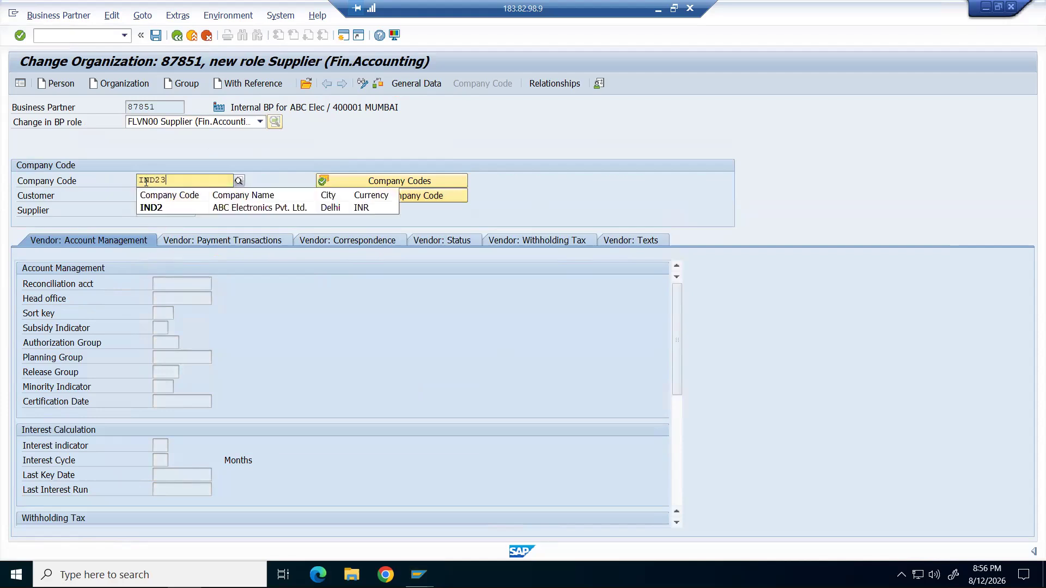
{"action": "key", "text": "BackSpace"}
{"action": "left_click", "coordinate": [156, 208]}
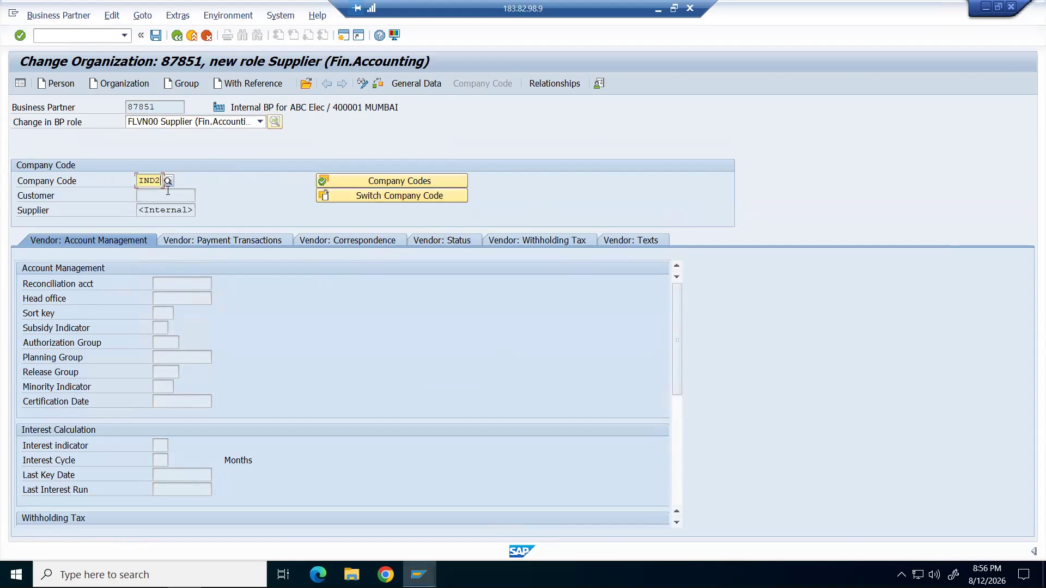
{"action": "key", "text": "Return"}
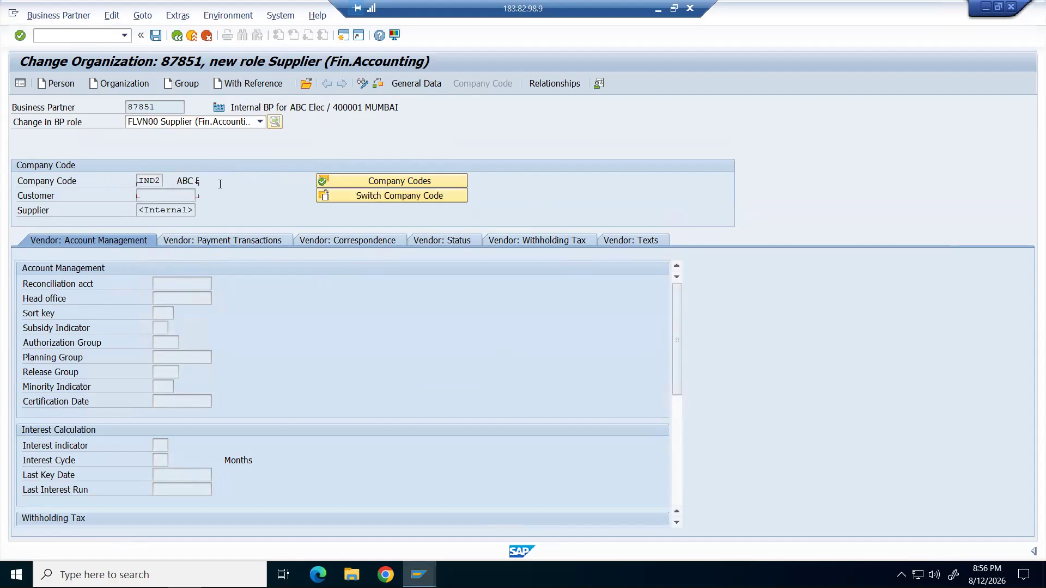
{"action": "left_click", "coordinate": [221, 286]}
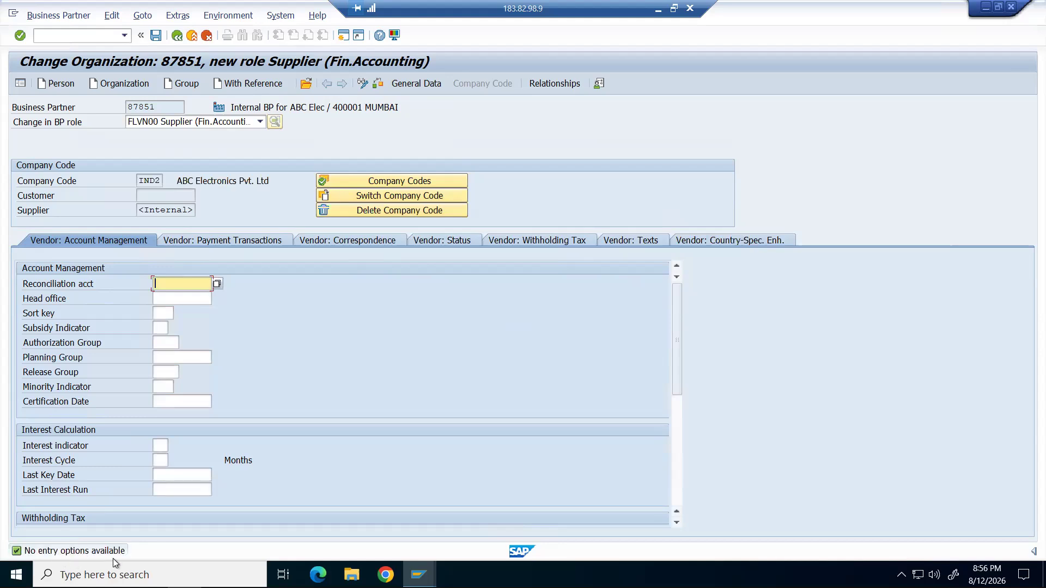
Step: Switch the supplier's company code data to 1710 and review the list of available reconciliation accounts
{"action": "left_click", "coordinate": [332, 195]}
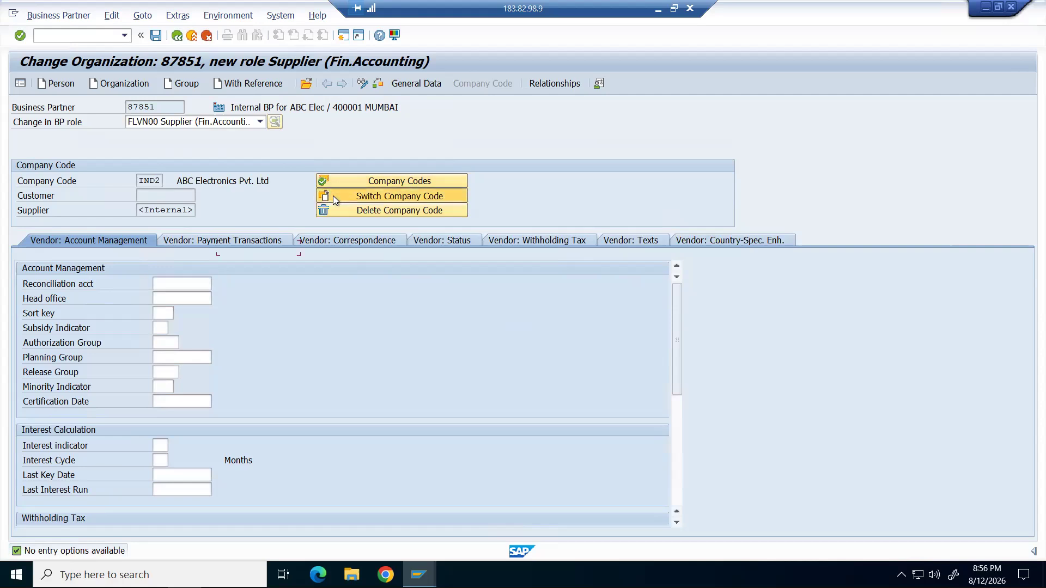
{"action": "left_click", "coordinate": [159, 181]}
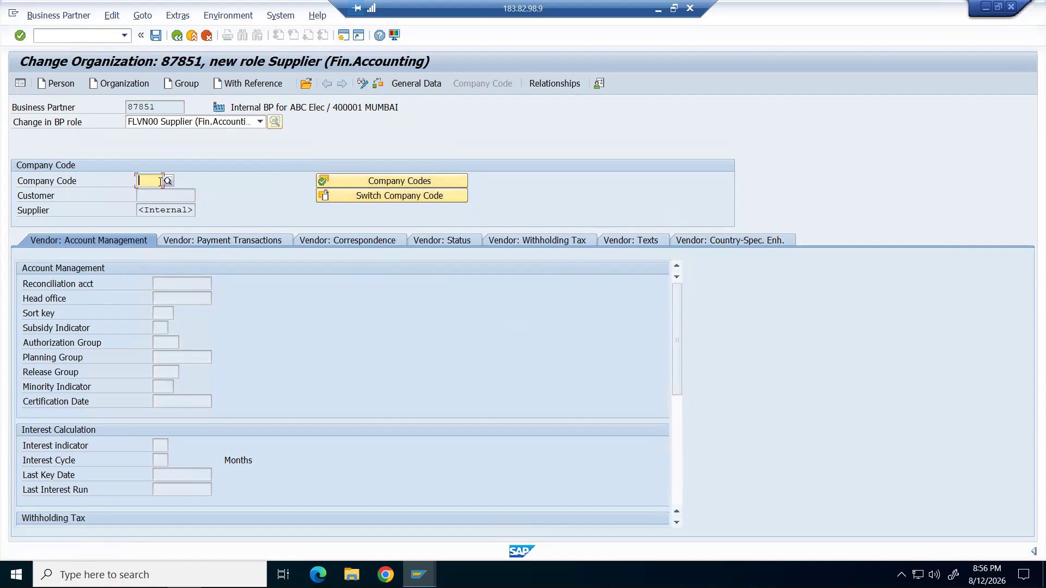
{"action": "type", "text": "1710"}
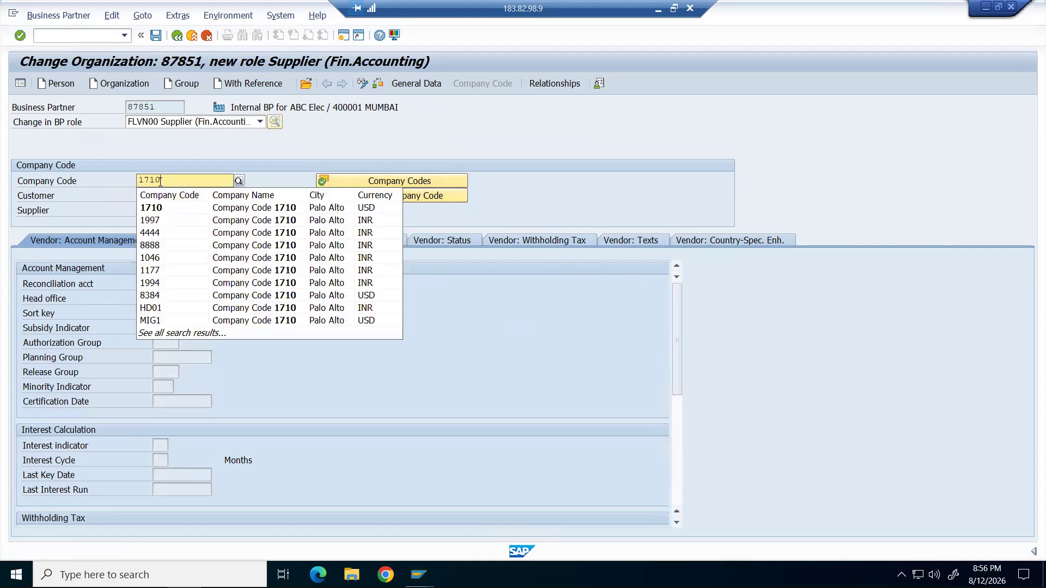
{"action": "left_click", "coordinate": [160, 208]}
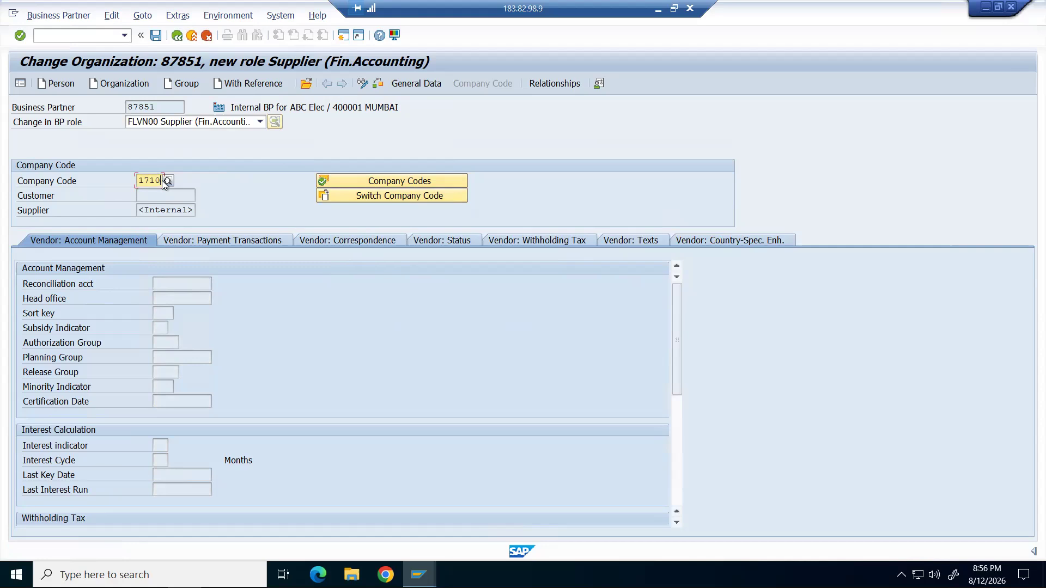
{"action": "key", "text": "Return"}
{"action": "left_click", "coordinate": [209, 283]}
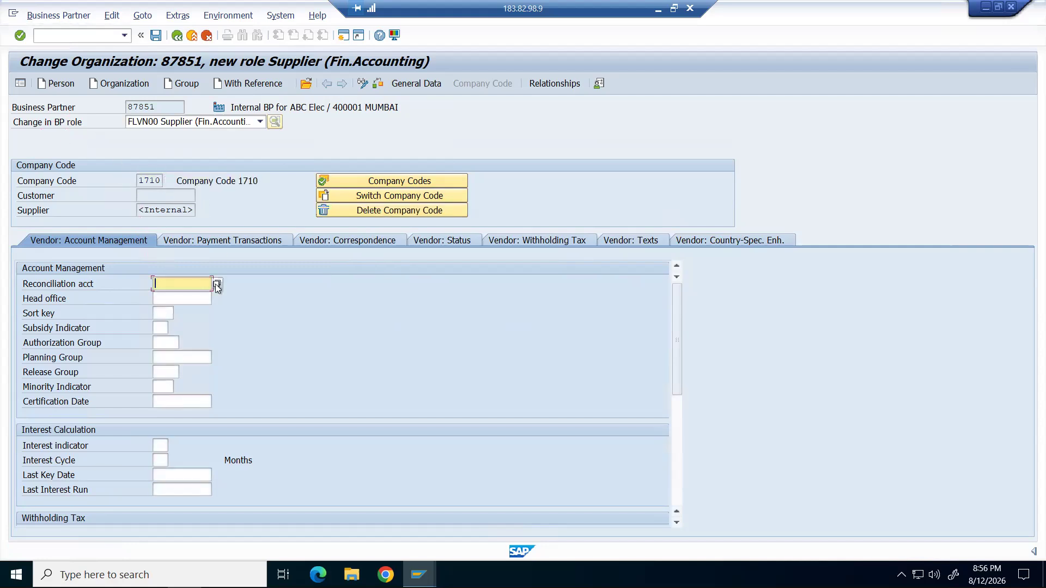
{"action": "left_click", "coordinate": [216, 285]}
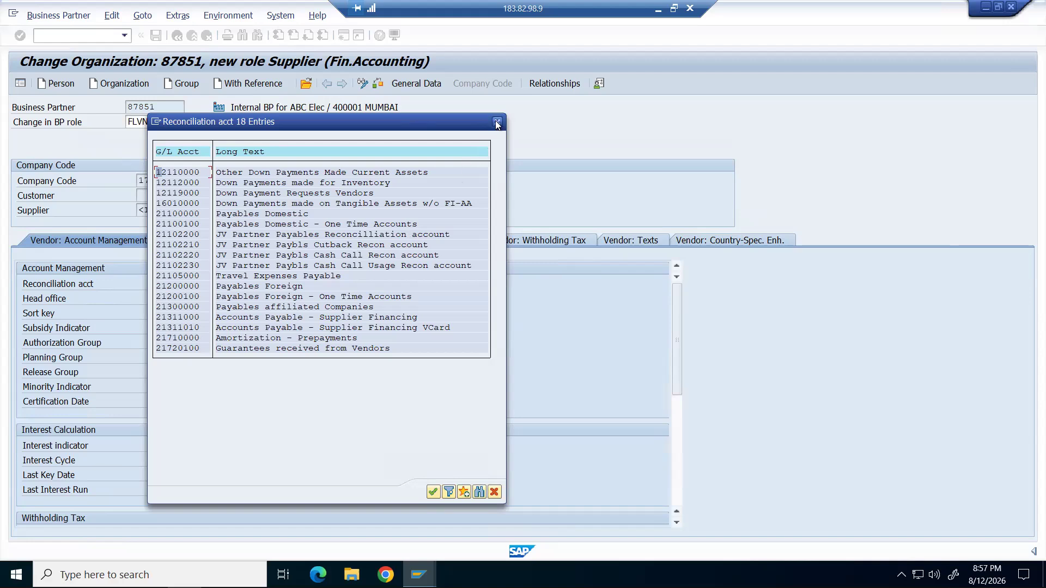
{"action": "left_click", "coordinate": [497, 123]}
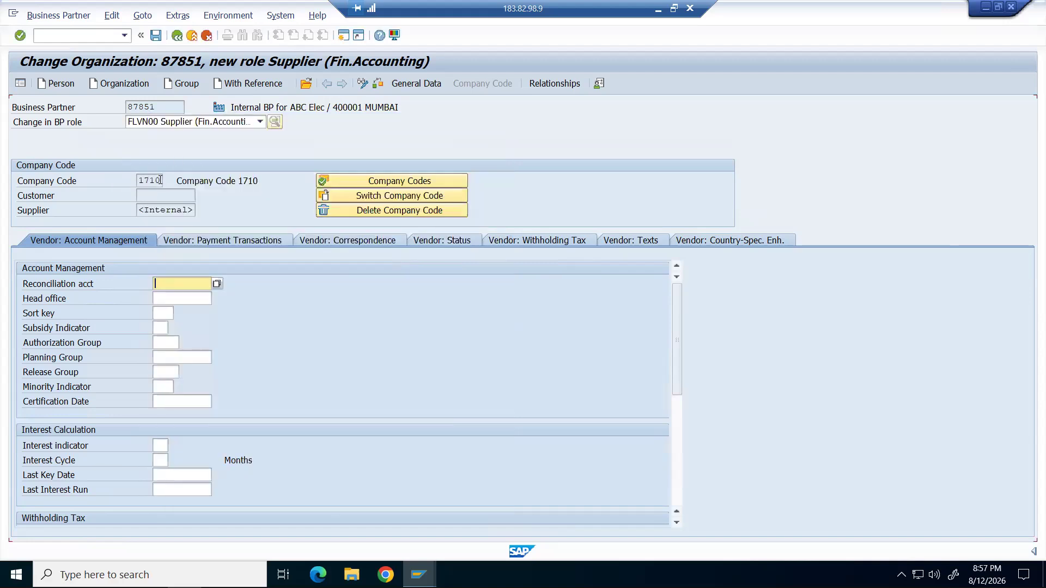
Step: Switch the supplier's company code data back to IND2
{"action": "left_click", "coordinate": [335, 194]}
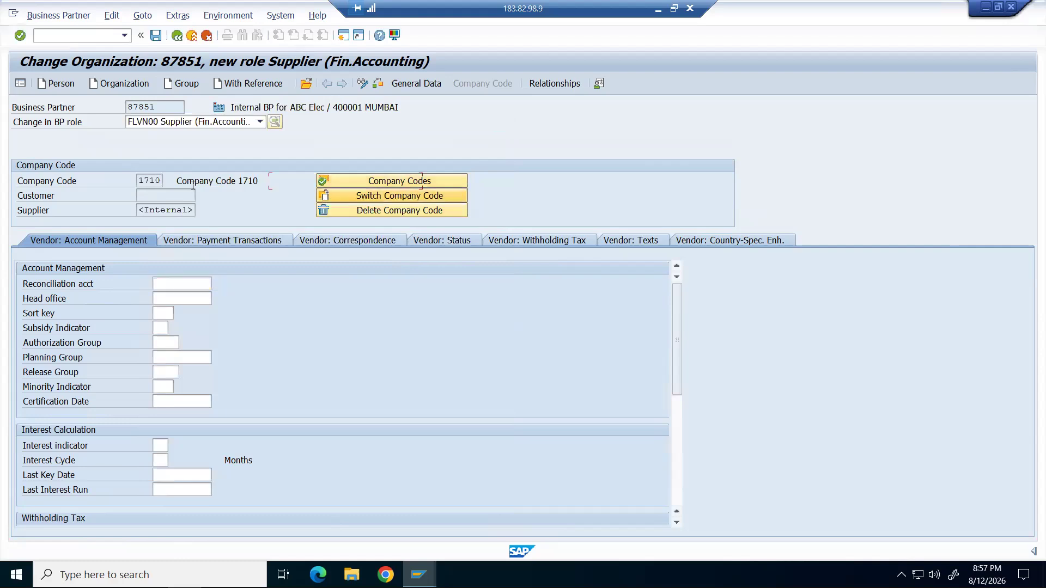
{"action": "type", "text": "I"}
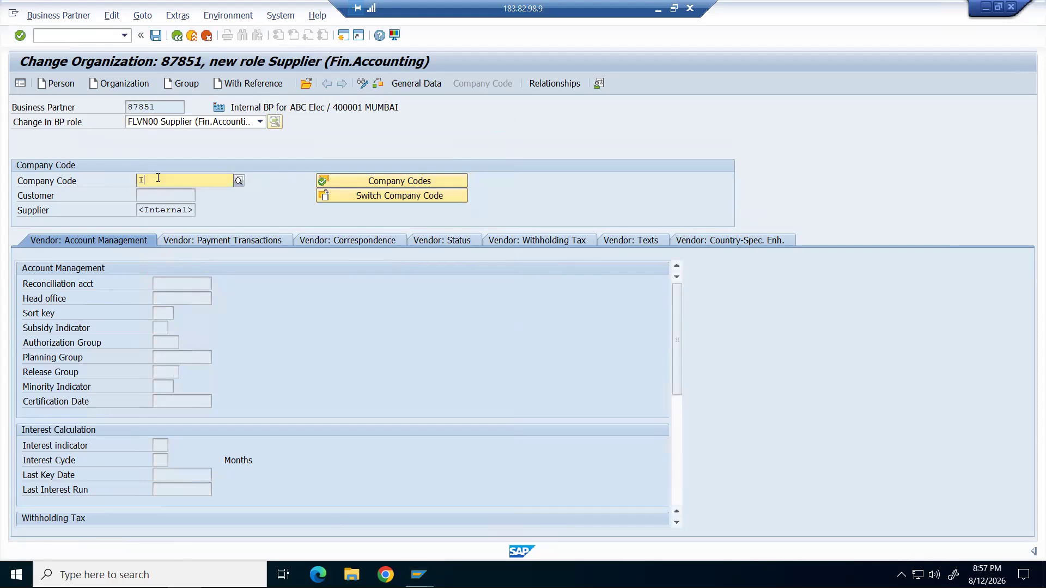
{"action": "type", "text": "ND2"}
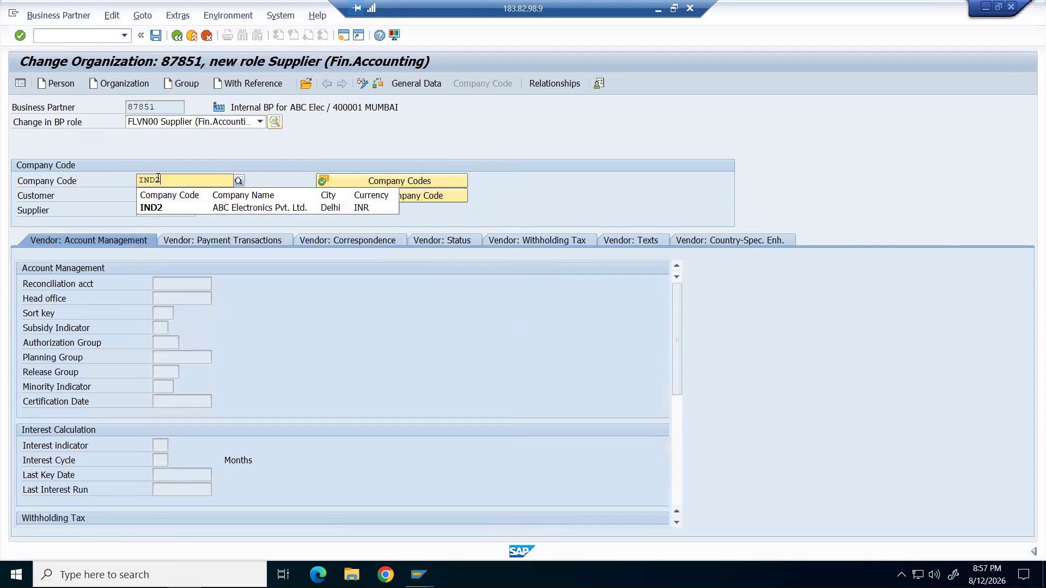
{"action": "left_click", "coordinate": [157, 204]}
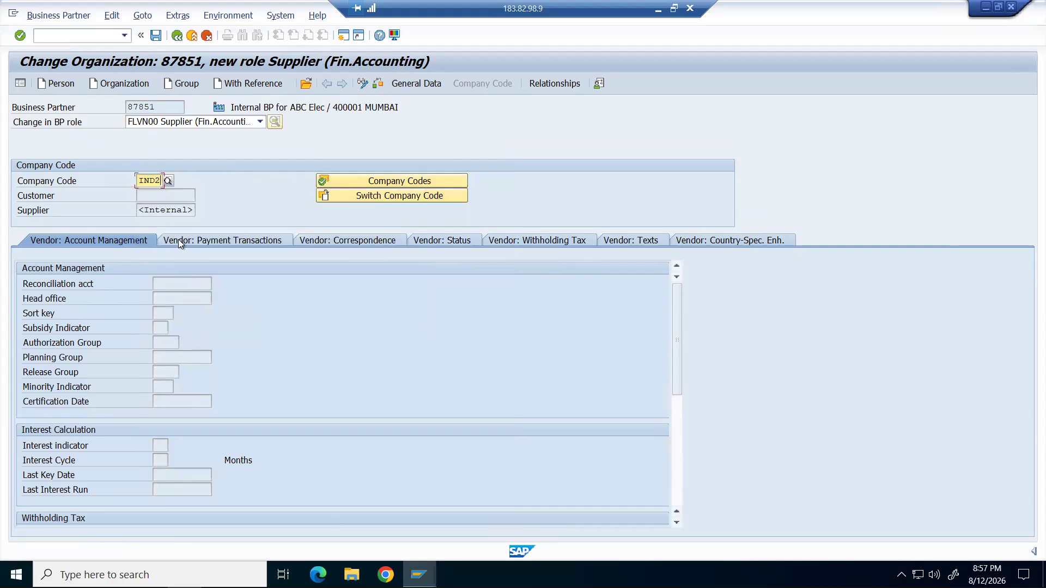
{"action": "key", "text": "Return"}
Step: Set the supplier's payment terms for company code IND2 to 0003 and save the business partner
{"action": "left_click", "coordinate": [173, 289]}
{"action": "left_click", "coordinate": [183, 242]}
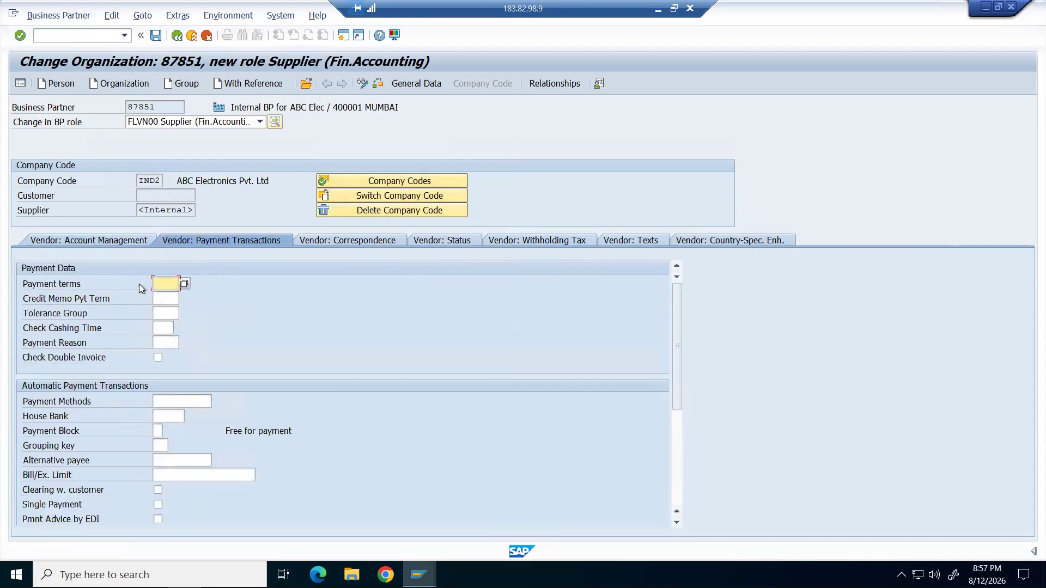
{"action": "left_click", "coordinate": [187, 284]}
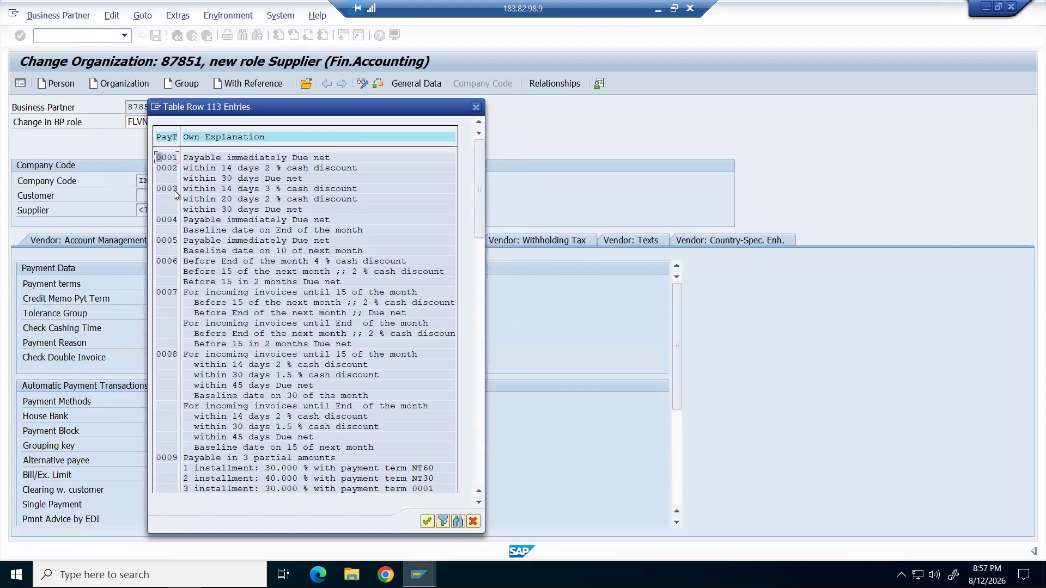
{"action": "left_click", "coordinate": [427, 522]}
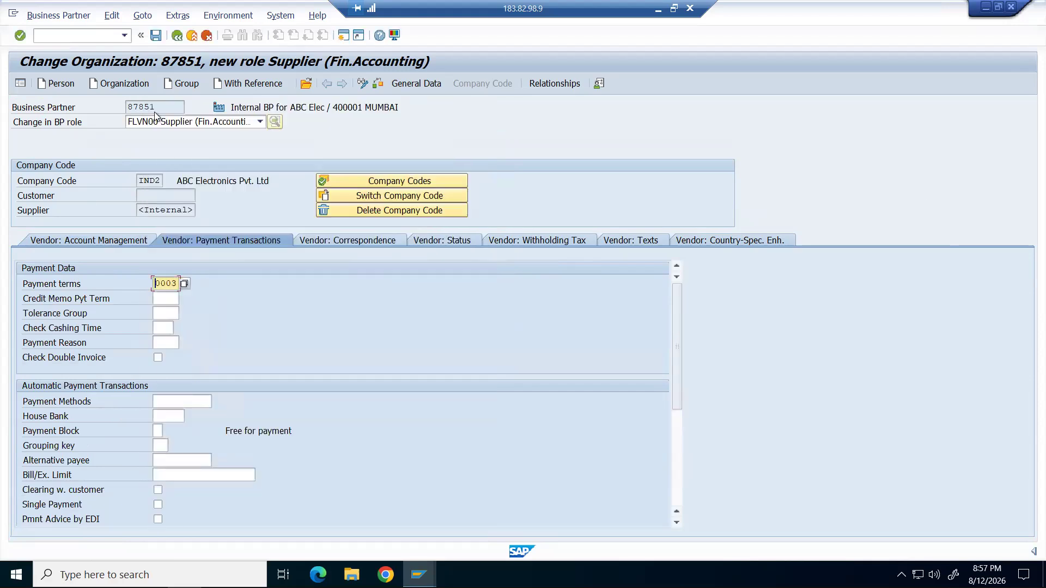
{"action": "left_click", "coordinate": [156, 36]}
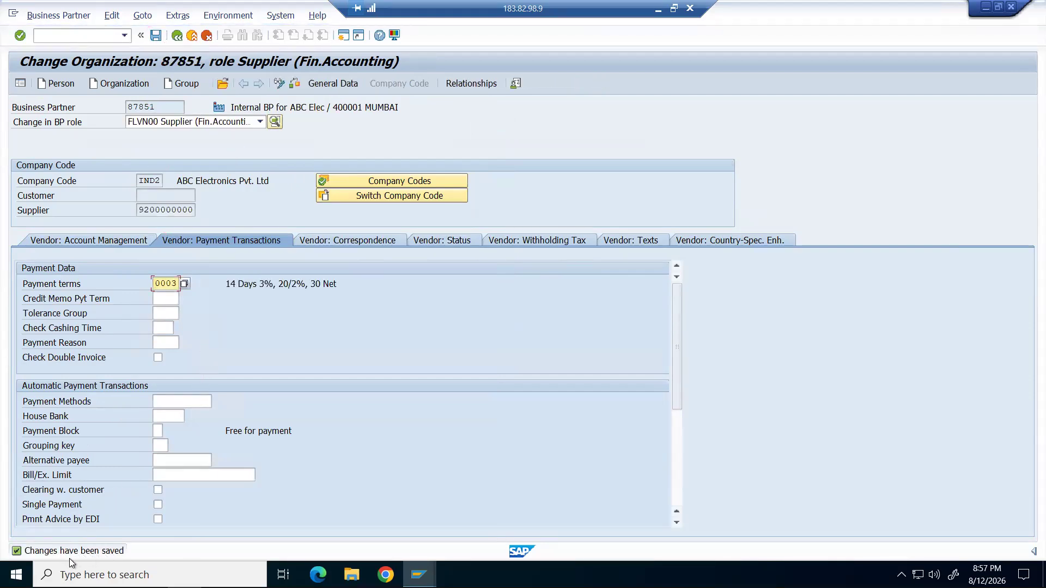
{"action": "left_click", "coordinate": [178, 36]}
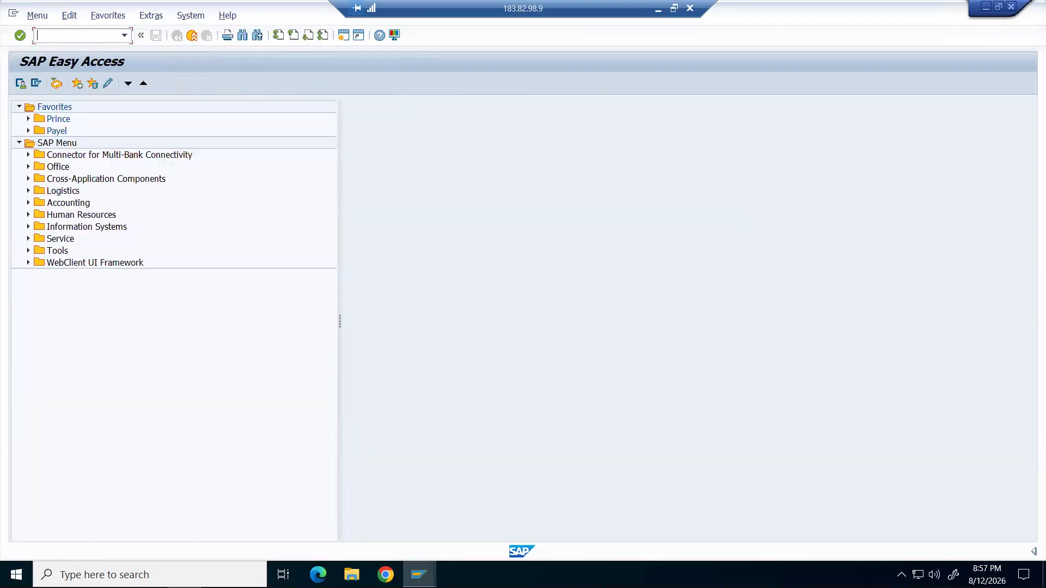
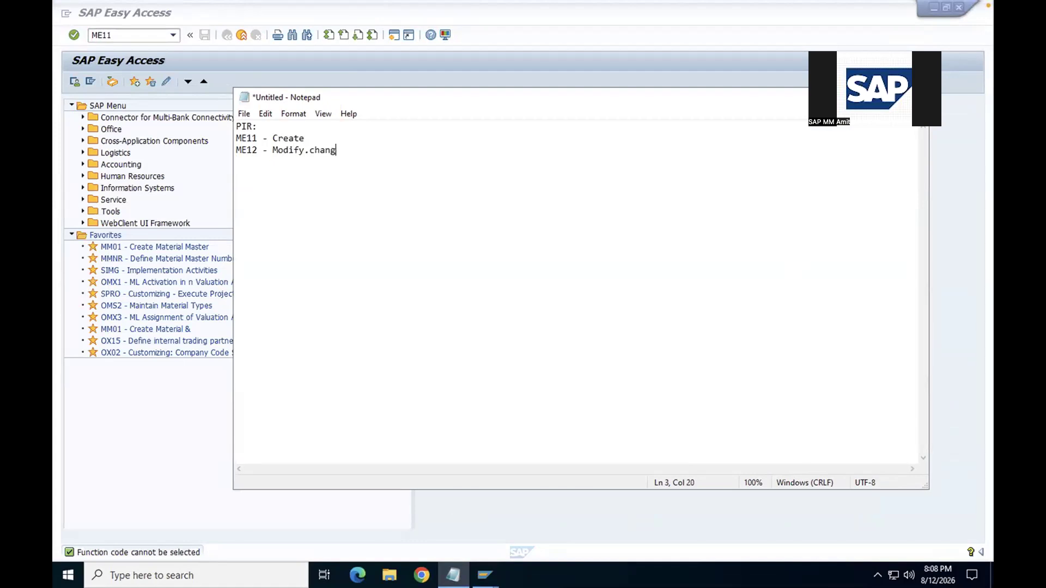
Step: Complete the transaction notes in Notepad with "ME12 - Modify/change" and "ME13 - display"
{"action": "key", "text": "BackSpace"}
{"action": "type", "text": "/change"}
{"action": "key", "text": "Return"}
{"action": "type", "text": "ME13 - display"}
{"action": "key", "text": "Return"}
{"action": "key", "text": "Return"}
Step: Switch to SAP and start transaction ME11 to create a purchasing info record
{"action": "left_click", "coordinate": [120, 32]}
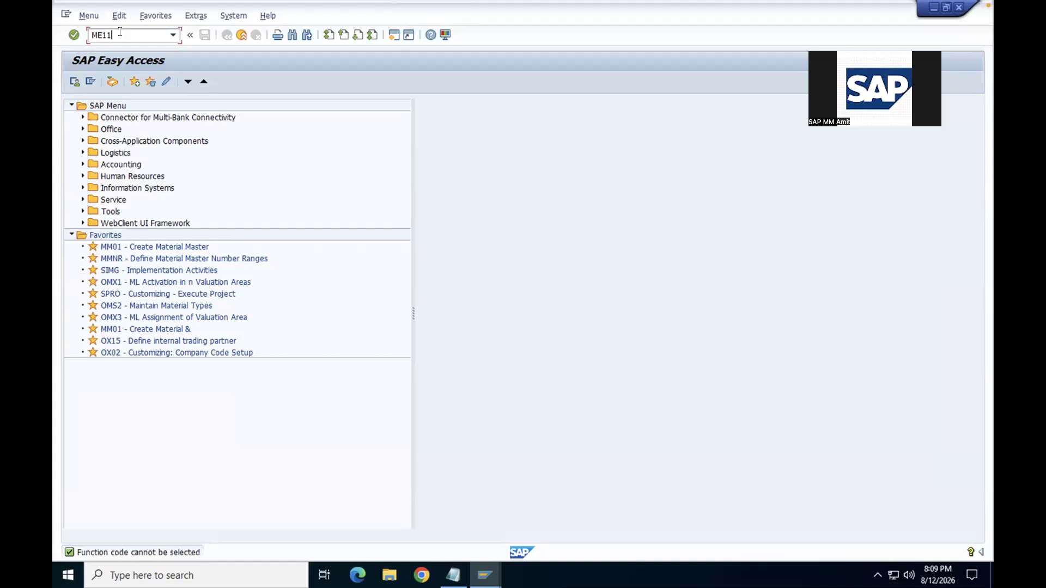
{"action": "key", "text": "BackSpace"}
{"action": "key", "text": "BackSpace"}
{"action": "key", "text": "BackSpace"}
{"action": "key", "text": "BackSpace"}
{"action": "type", "text": "ME11"}
{"action": "key", "text": "Return"}
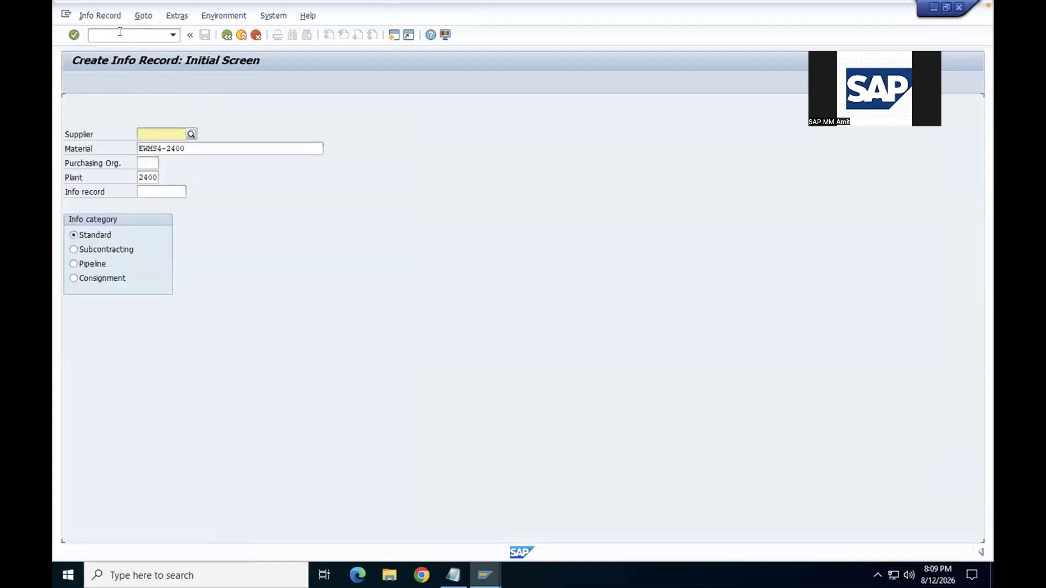
Step: Clear the prefilled material and plant from the info record's initial screen
{"action": "key", "text": "Tab"}
{"action": "key", "text": "Tab"}
{"action": "key", "text": "shift+Tab"}
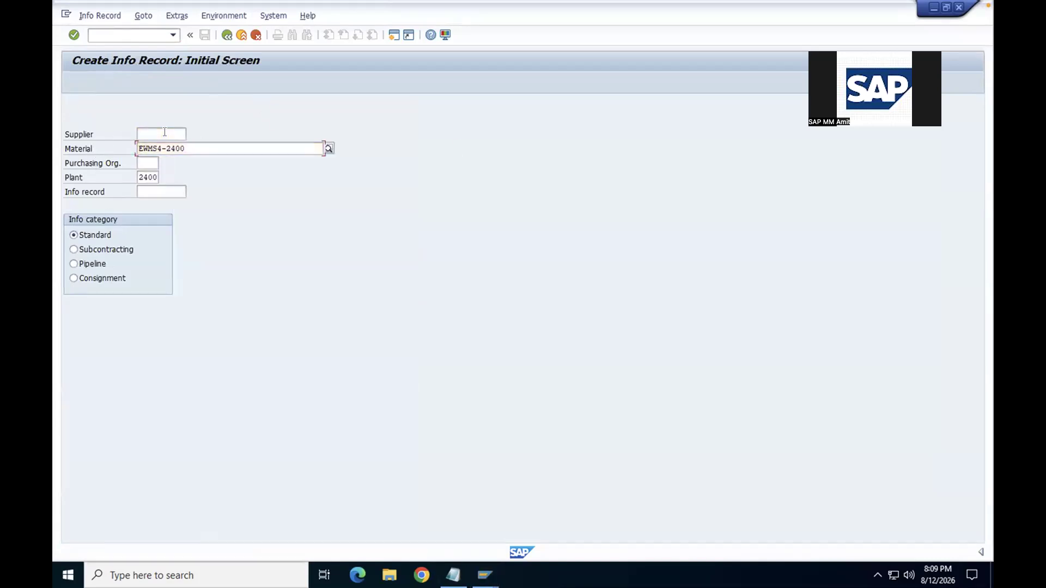
{"action": "key", "text": "BackSpace"}
{"action": "key", "text": "BackSpace"}
{"action": "key", "text": "BackSpace"}
{"action": "key", "text": "BackSpace"}
{"action": "key", "text": "BackSpace"}
{"action": "key", "text": "BackSpace"}
{"action": "key", "text": "BackSpace"}
{"action": "key", "text": "BackSpace"}
{"action": "key", "text": "BackSpace"}
{"action": "key", "text": "BackSpace"}
{"action": "key", "text": "Tab"}
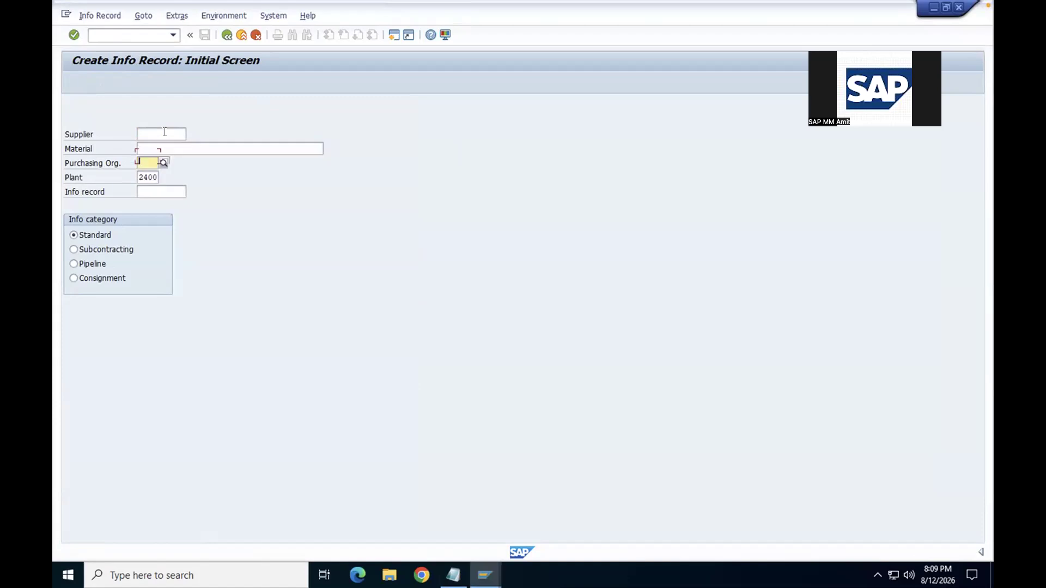
{"action": "key", "text": "Tab"}
{"action": "key", "text": "Tab"}
{"action": "key", "text": "shift+Tab"}
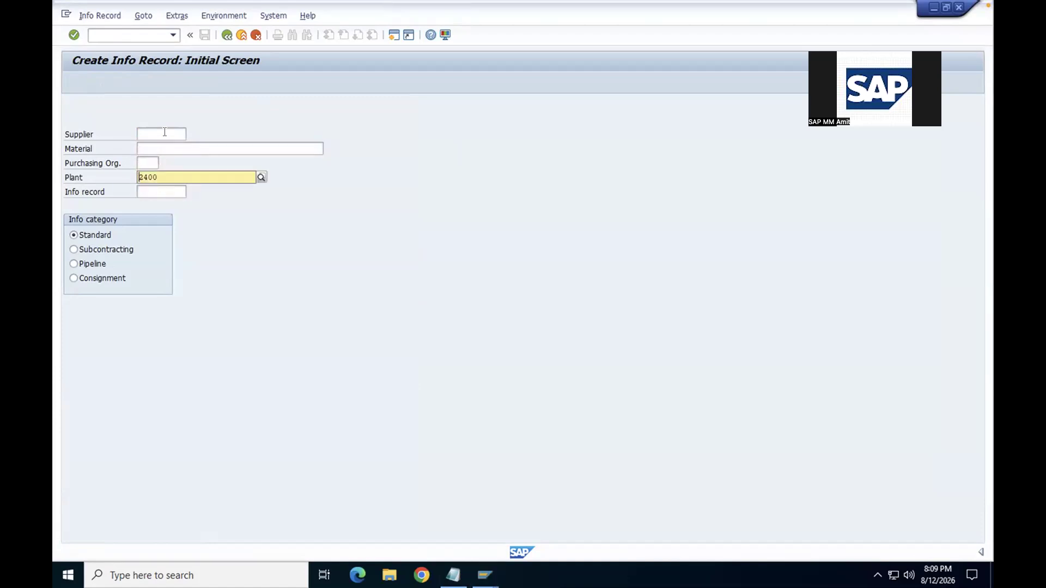
{"action": "key", "text": "End"}
{"action": "key", "text": "BackSpace"}
{"action": "key", "text": "BackSpace"}
{"action": "key", "text": "BackSpace"}
{"action": "key", "text": "BackSpace"}
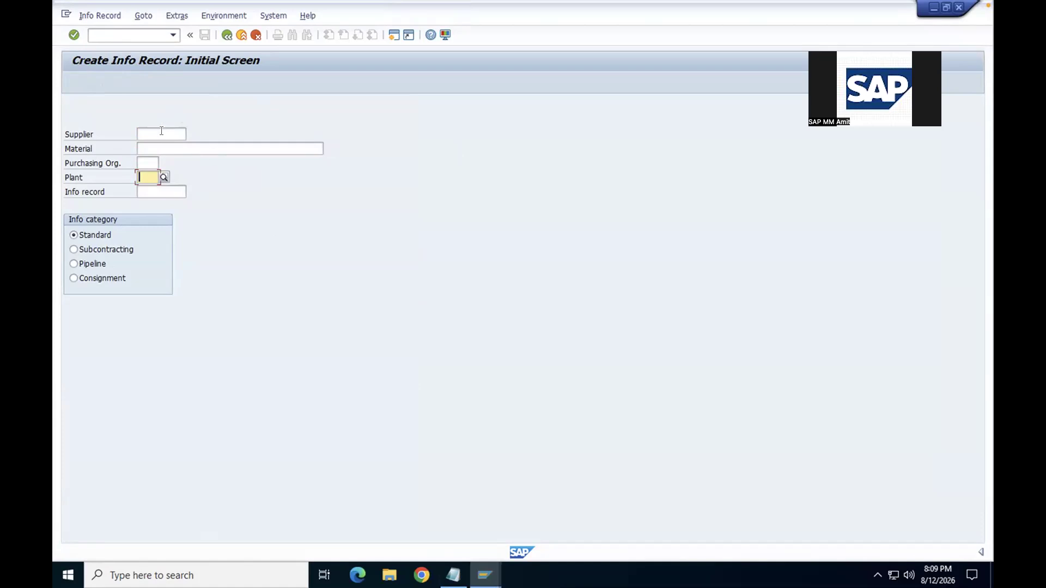
{"action": "left_click", "coordinate": [161, 133]}
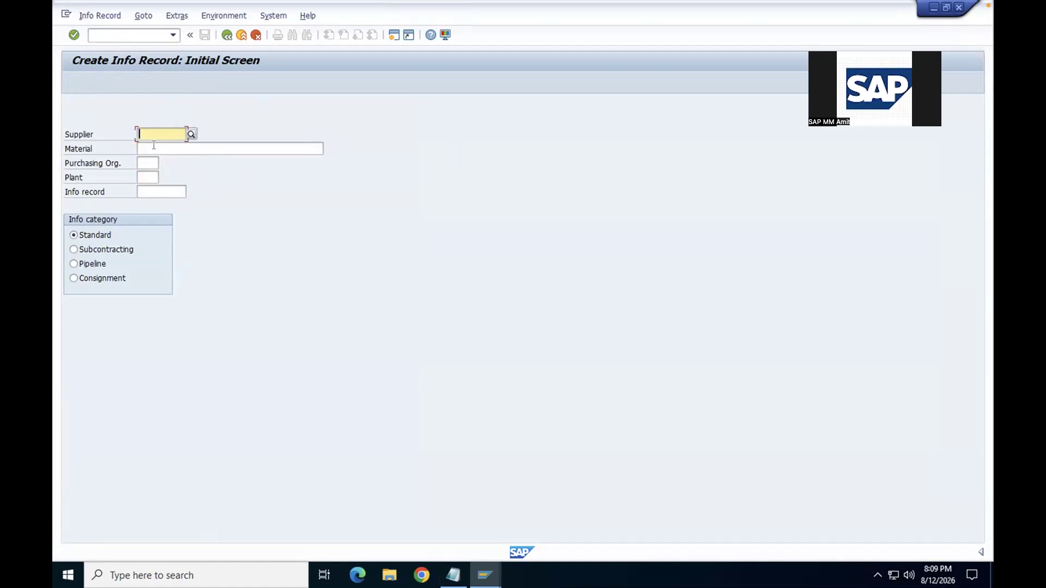
{"action": "left_click", "coordinate": [153, 147]}
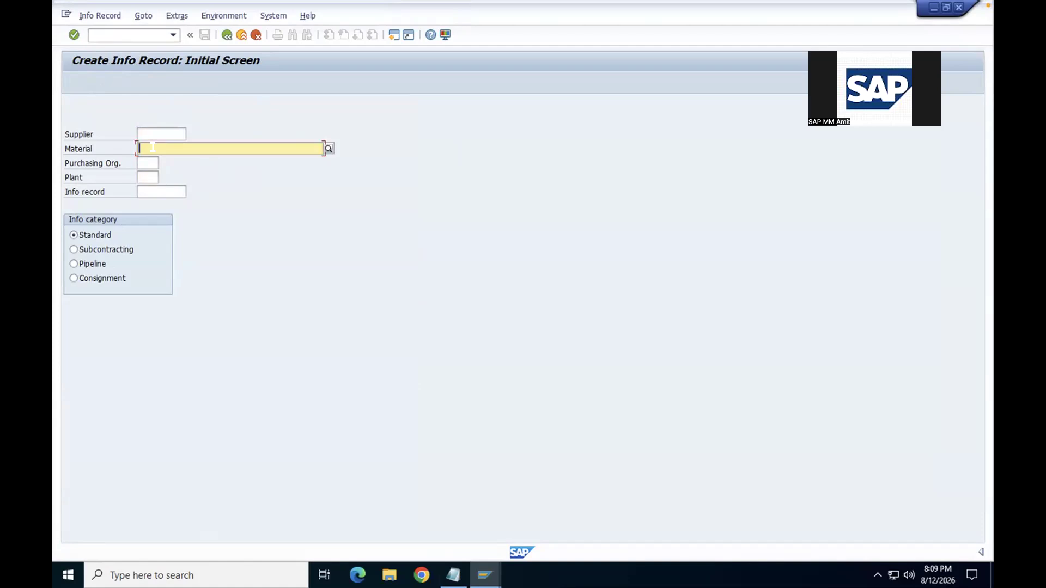
{"action": "left_click", "coordinate": [149, 161]}
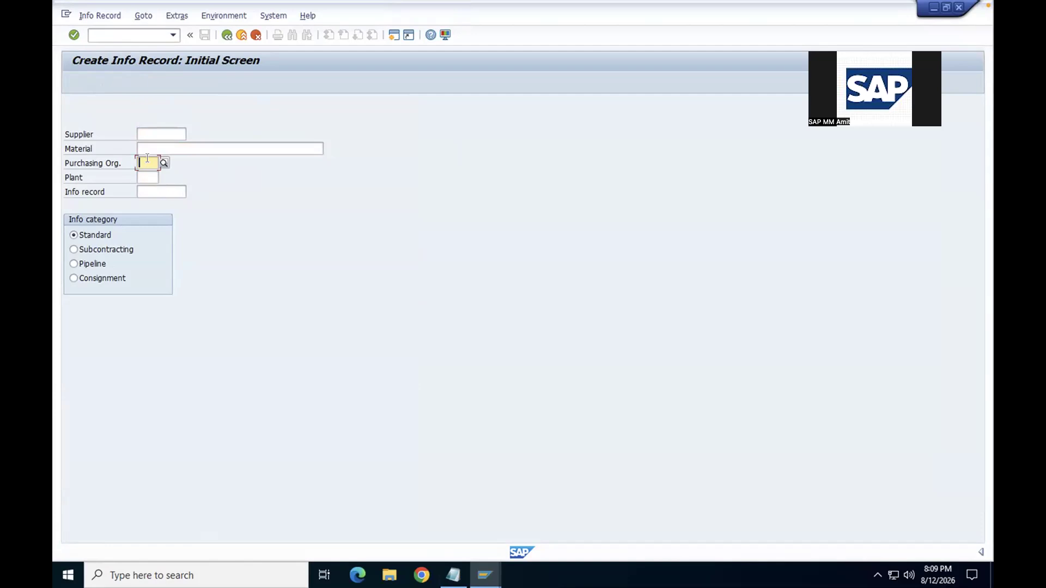
{"action": "left_click", "coordinate": [144, 176]}
{"action": "mouse_move", "coordinate": [110, 228]}
{"action": "left_mouse_down"}
{"action": "mouse_move", "coordinate": [61, 248]}
{"action": "mouse_move", "coordinate": [74, 293]}
{"action": "left_mouse_up"}
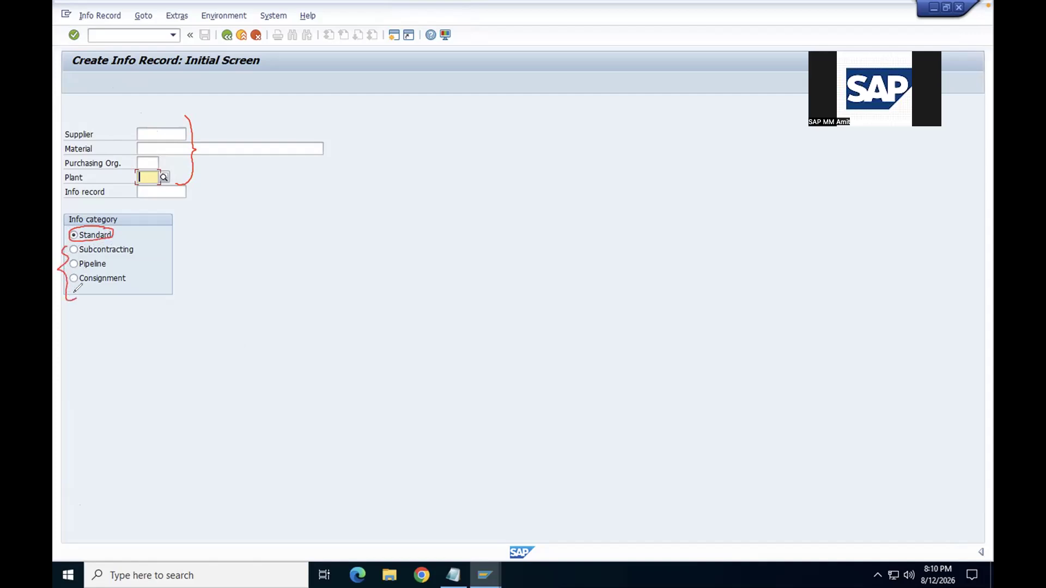
{"action": "mouse_move", "coordinate": [138, 250]}
{"action": "left_mouse_down"}
{"action": "mouse_move", "coordinate": [148, 246]}
{"action": "mouse_move", "coordinate": [114, 271]}
{"action": "mouse_move", "coordinate": [123, 263]}
{"action": "mouse_move", "coordinate": [129, 282]}
{"action": "left_mouse_up"}
{"action": "left_click_drag", "start_coordinate": [94, 135], "coordinate": [116, 115]}
{"action": "mouse_move", "coordinate": [95, 150]}
{"action": "left_mouse_down"}
{"action": "mouse_move", "coordinate": [121, 123]}
{"action": "mouse_move", "coordinate": [88, 178]}
{"action": "left_mouse_up"}
Step: Add the info record data to the Notepad notes: Supplier - 4000, Plant - 1710, Purchase Org - 1710, Material - New
{"action": "left_click", "coordinate": [453, 574]}
{"action": "type", "text": "Supplier - "}
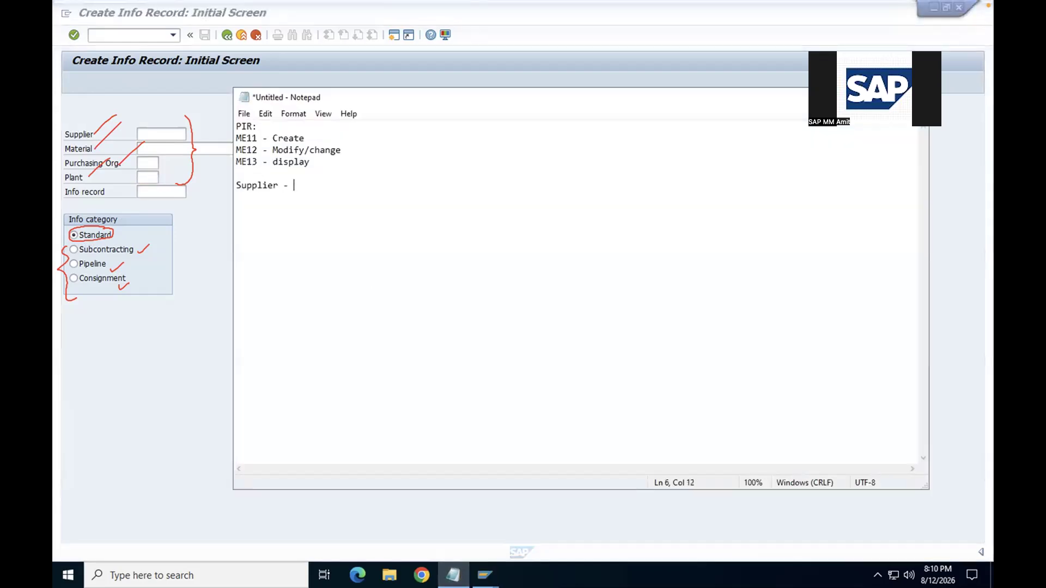
{"action": "type", "text": "4000"}
{"action": "key", "text": "Return"}
{"action": "type", "text": "Plant - 1710"}
{"action": "key", "text": "Return"}
{"action": "type", "text": "Purchase Org - 1710"}
{"action": "key", "text": "Return"}
{"action": "type", "text": "Material - "}
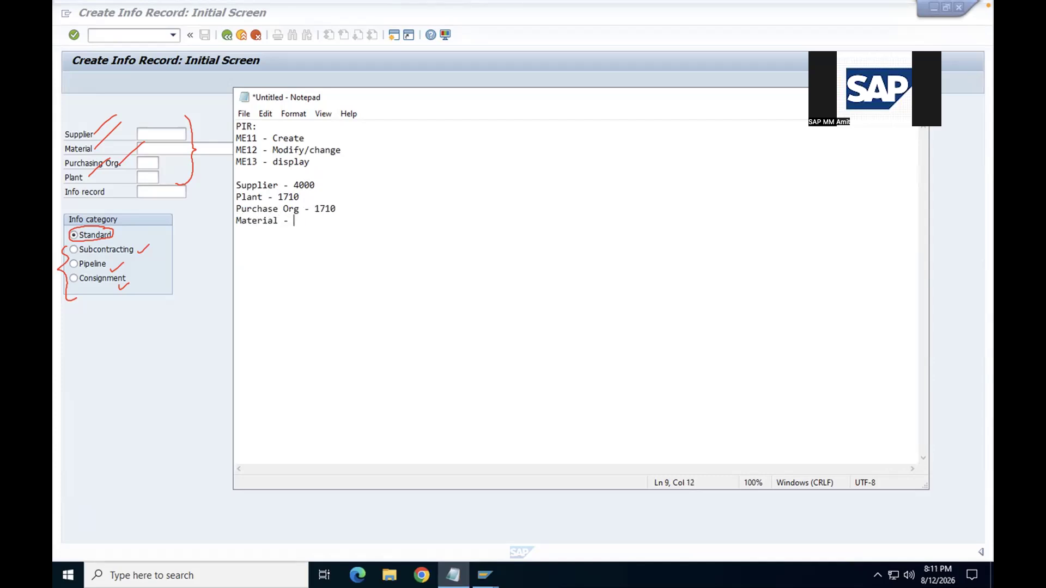
{"action": "type", "text": "Req"}
Step: Switch back to SAP, leave the info record screen and start transaction MM01 to create a material
{"action": "left_click", "coordinate": [217, 260]}
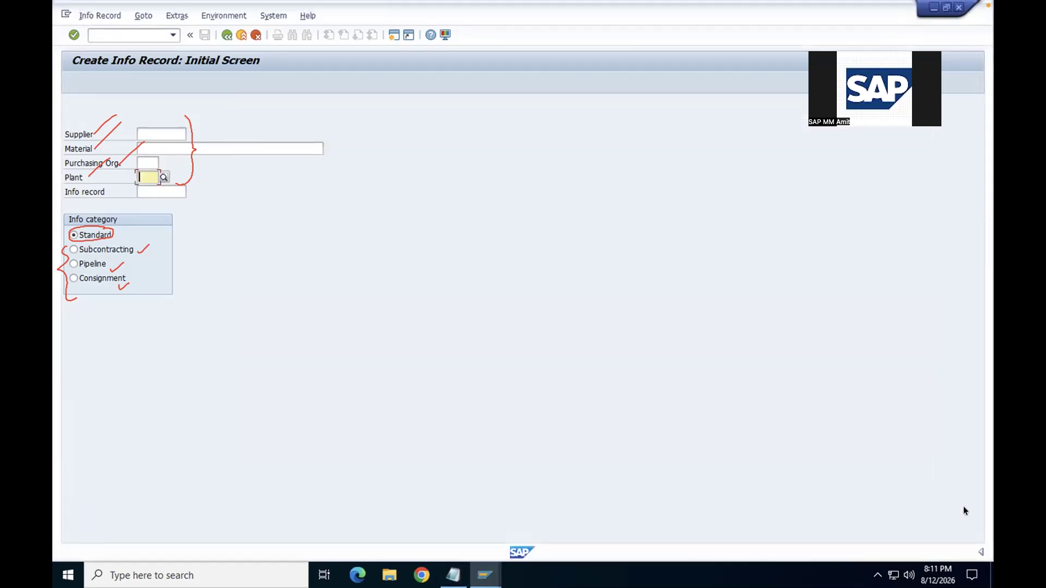
{"action": "left_click", "coordinate": [929, 371]}
{"action": "left_click", "coordinate": [233, 35]}
{"action": "type", "text": "MM01"}
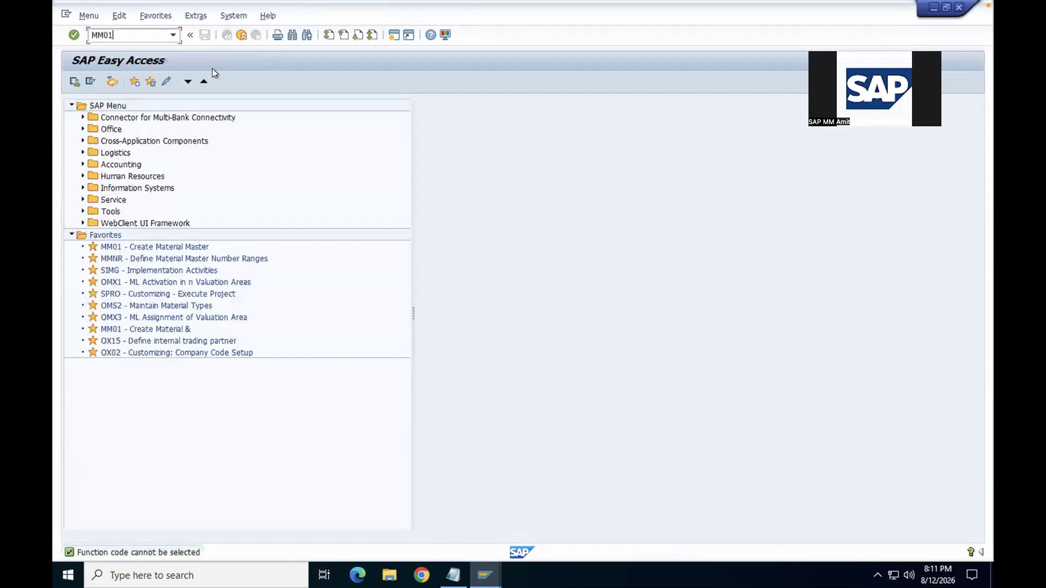
{"action": "key", "text": "Return"}
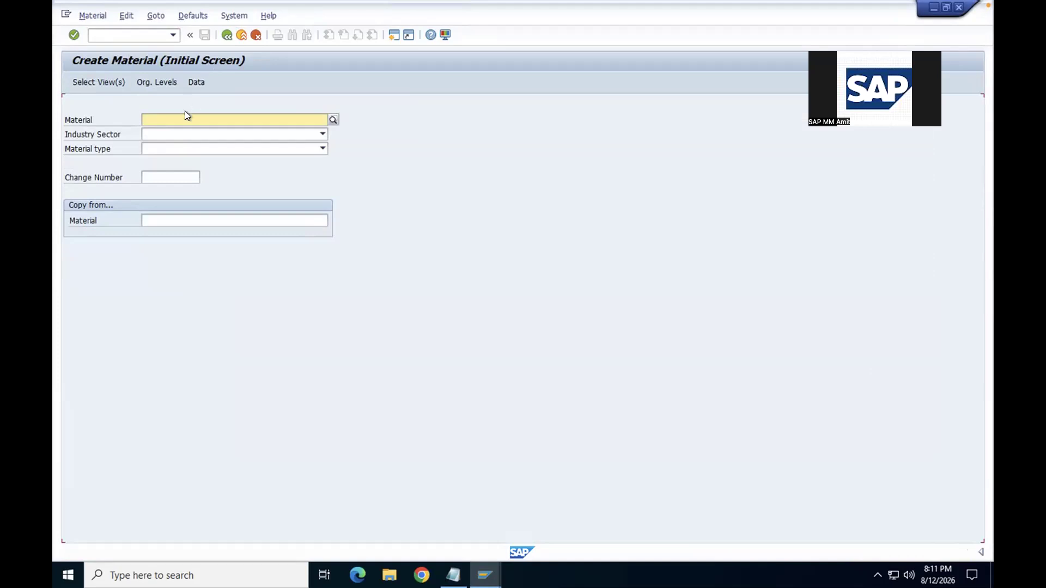
Step: Set the new material's industry sector to 1 Retail and try material type ELEC Electronic items
{"action": "left_click", "coordinate": [185, 134]}
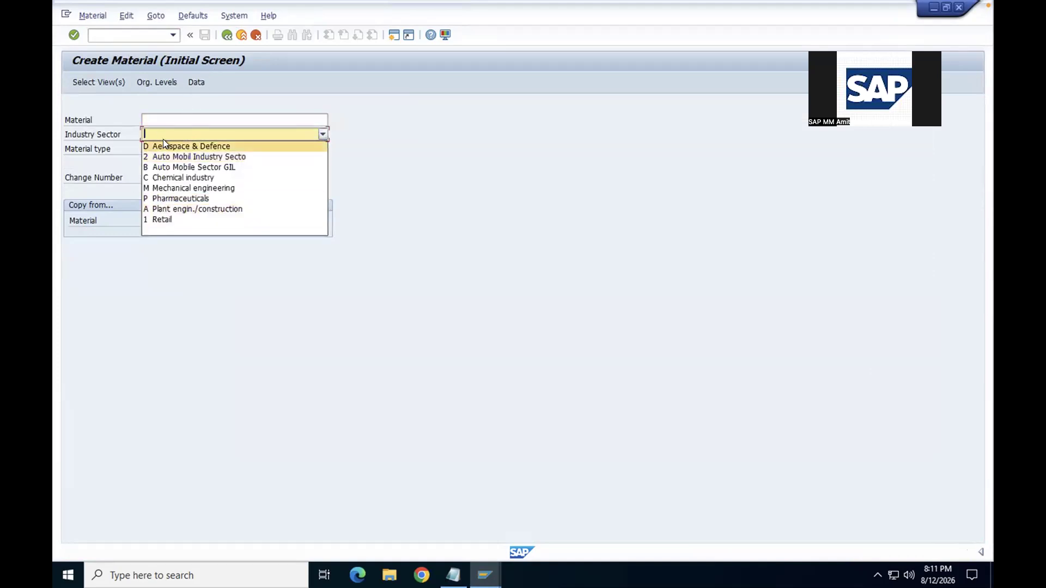
{"action": "left_click", "coordinate": [162, 219]}
{"action": "key", "text": "Tab"}
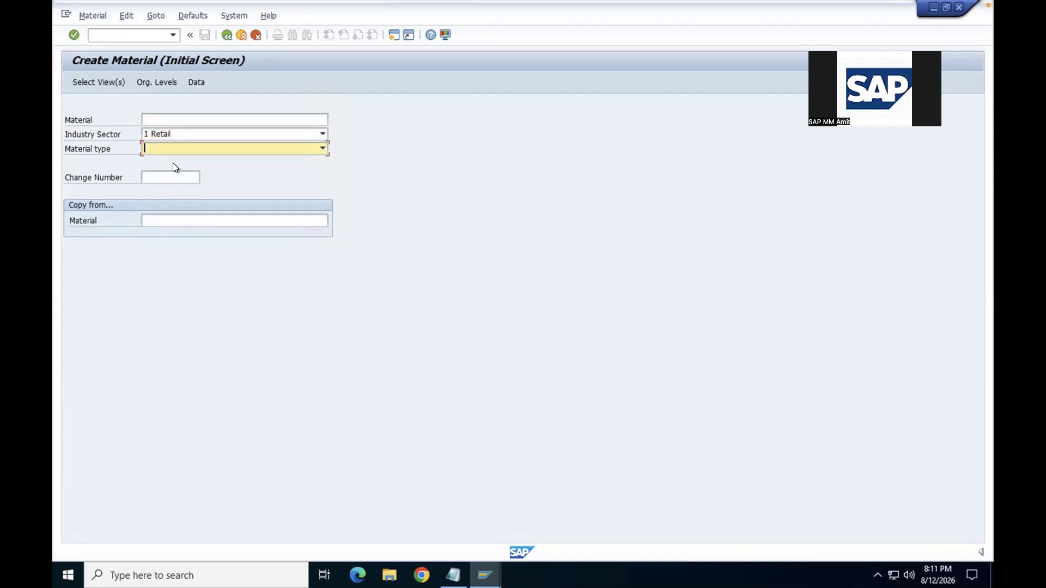
{"action": "type", "text": "ELEC Electronic items"}
{"action": "key", "text": "Return"}
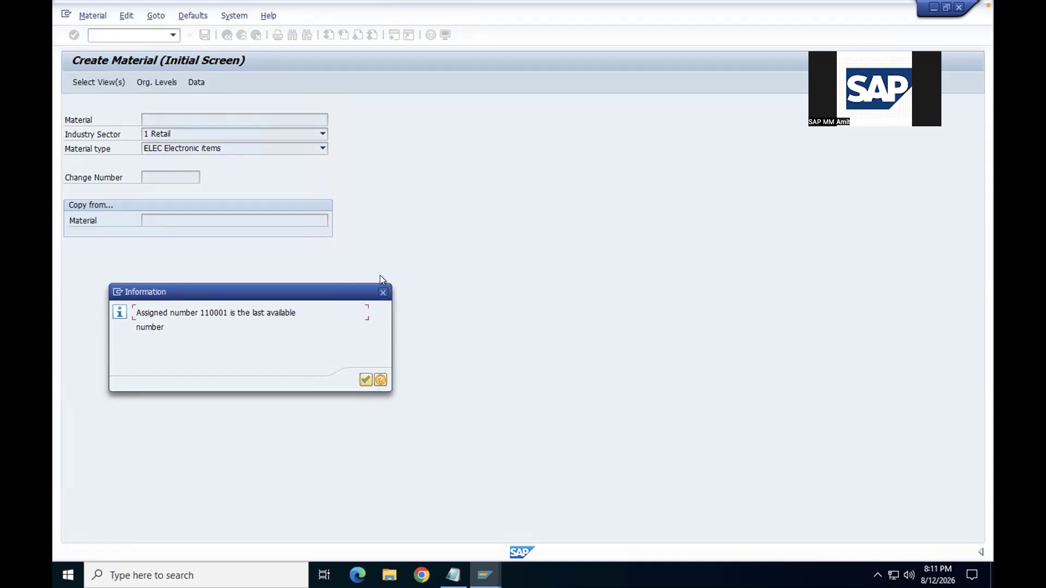
{"action": "left_click", "coordinate": [365, 379]}
{"action": "key", "text": "Return"}
Step: Try material type ROH Raw materials for the new material and return to SAP Easy Access
{"action": "key", "text": "ctrl+a"}
{"action": "type", "text": "ROH"}
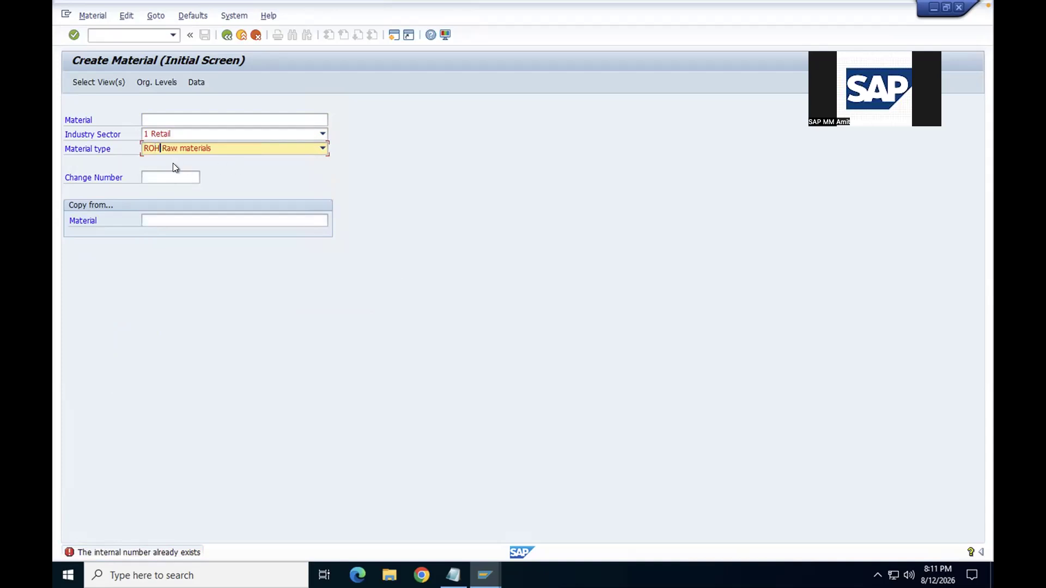
{"action": "key", "text": "Return"}
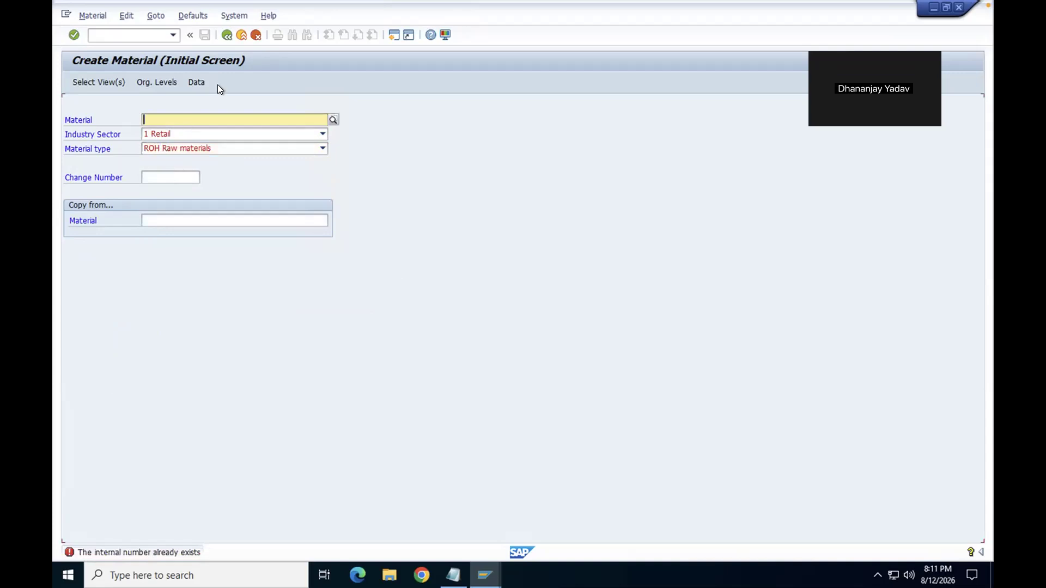
{"action": "left_click", "coordinate": [227, 35]}
{"action": "key", "text": "Return"}
{"action": "key", "text": "Return"}
{"action": "key", "text": "Down"}
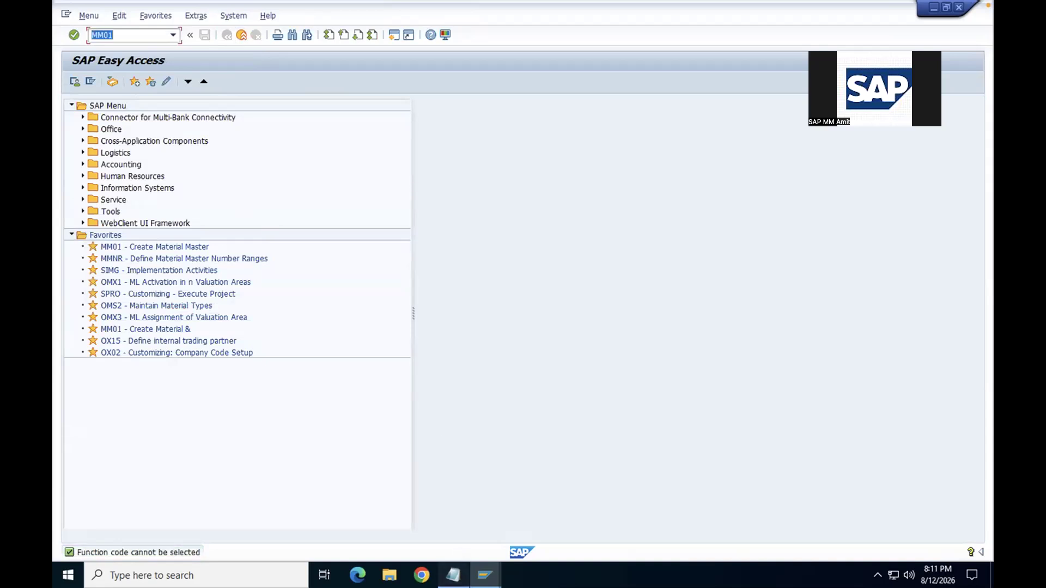
Step: Change the supplier line in the Notepad notes to "Supplier/vendor - 4000"
{"action": "key", "text": "alt+Tab"}
{"action": "left_click", "coordinate": [276, 185]}
{"action": "type", "text": "/vendor - 4000"}
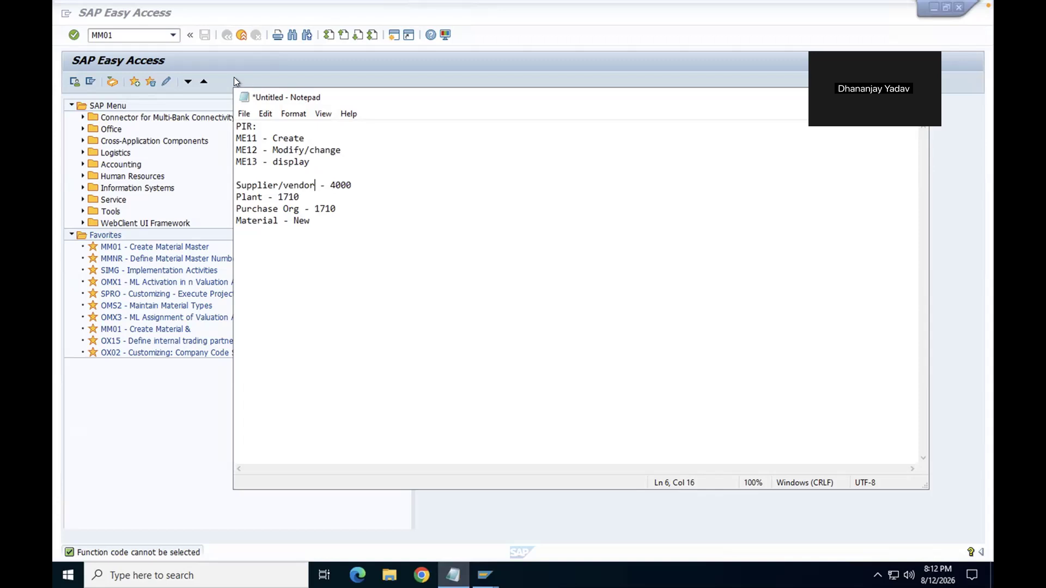
{"action": "left_click", "coordinate": [237, 67]}
Step: Reopen transaction MM01 in SAP and set the new material's type to FERT Finished Product
{"action": "left_click", "coordinate": [122, 32]}
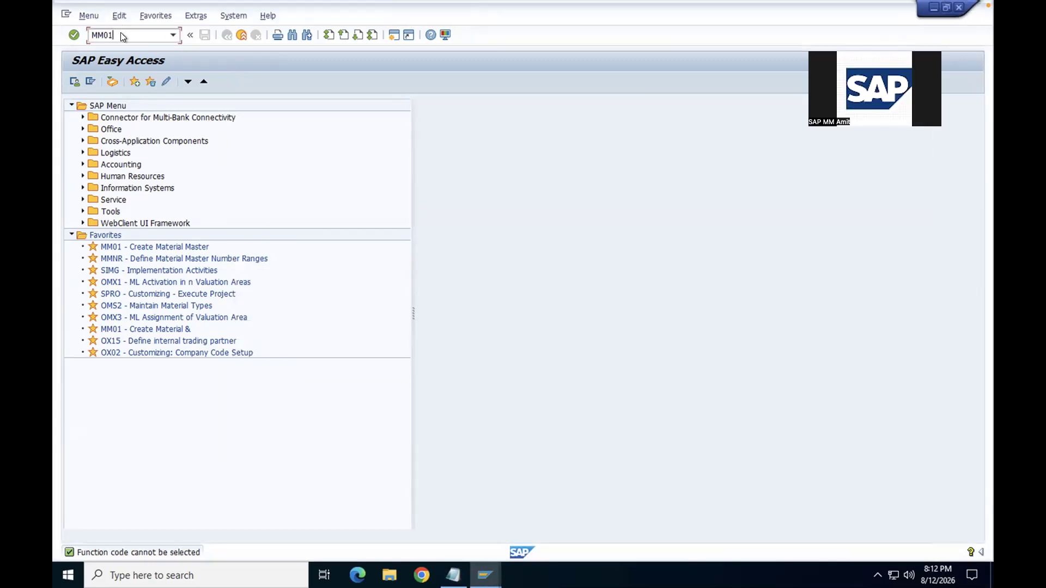
{"action": "key", "text": "Return"}
{"action": "key", "text": "Return"}
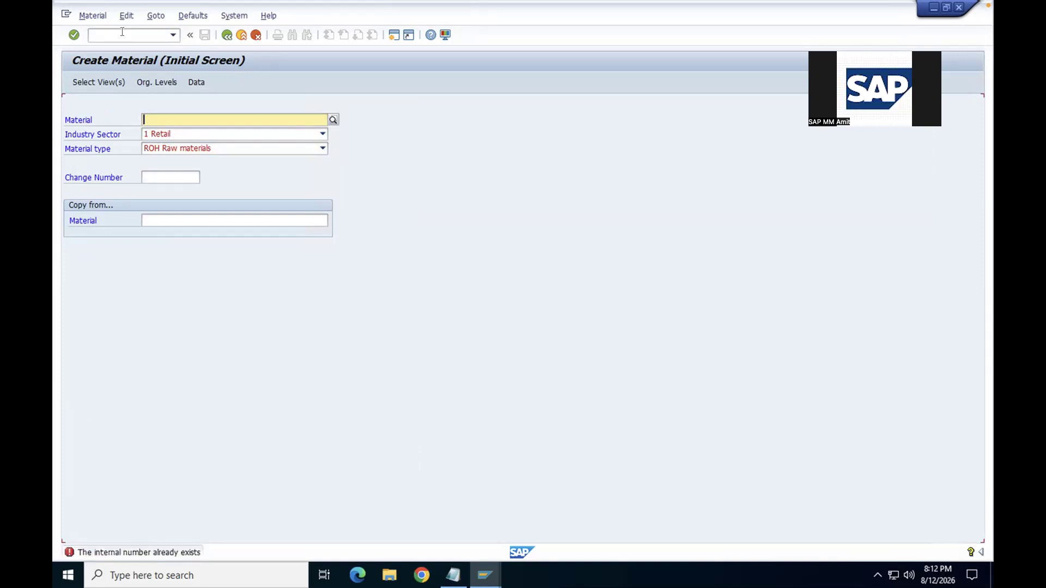
{"action": "key", "text": "Tab"}
{"action": "key", "text": "Tab"}
{"action": "type", "text": "fert"}
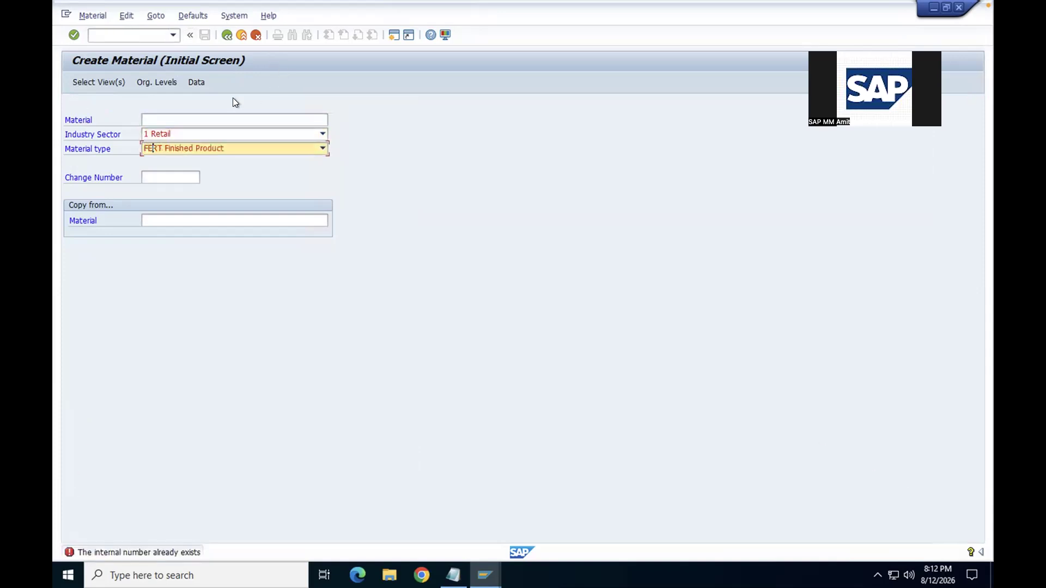
Step: Leave the material creation screen and review the material master number range intervals in transaction MMNR
{"action": "key", "text": "Return"}
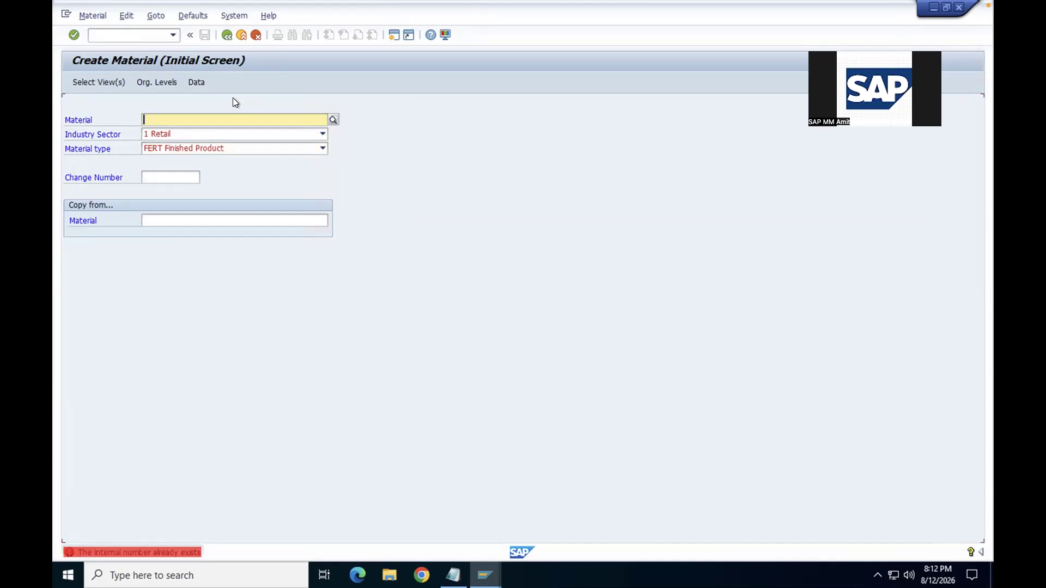
{"action": "left_click", "coordinate": [227, 35]}
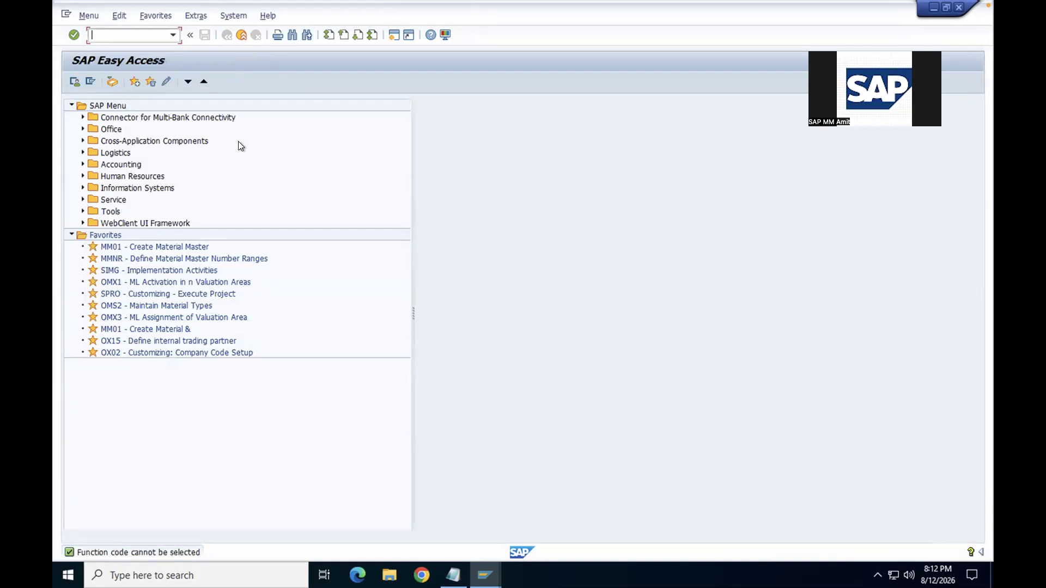
{"action": "type", "text": "mm03"}
{"action": "key", "text": "Return"}
{"action": "type", "text": "mmnr"}
{"action": "key", "text": "Return"}
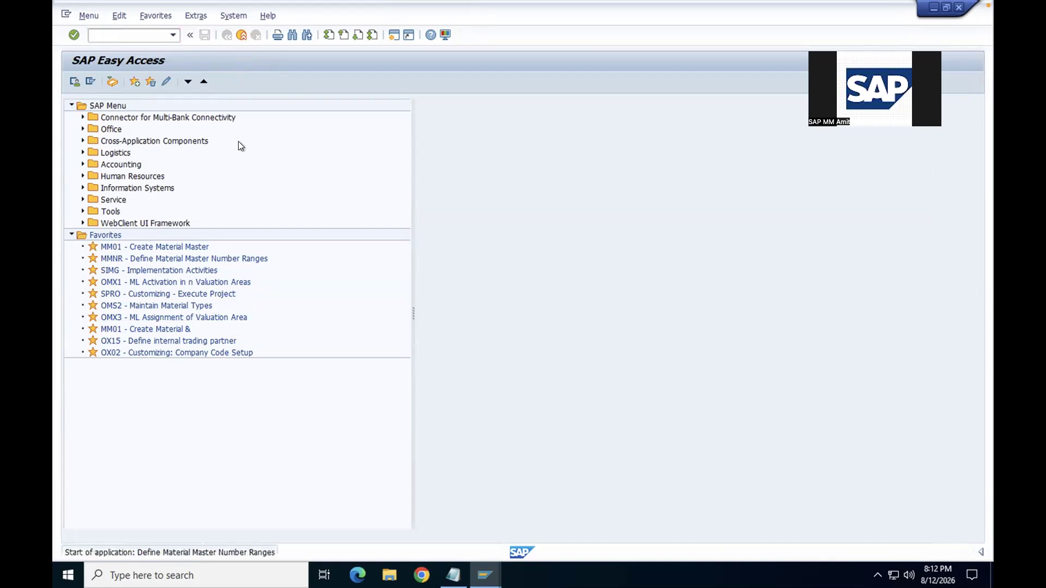
{"action": "left_click", "coordinate": [208, 134]}
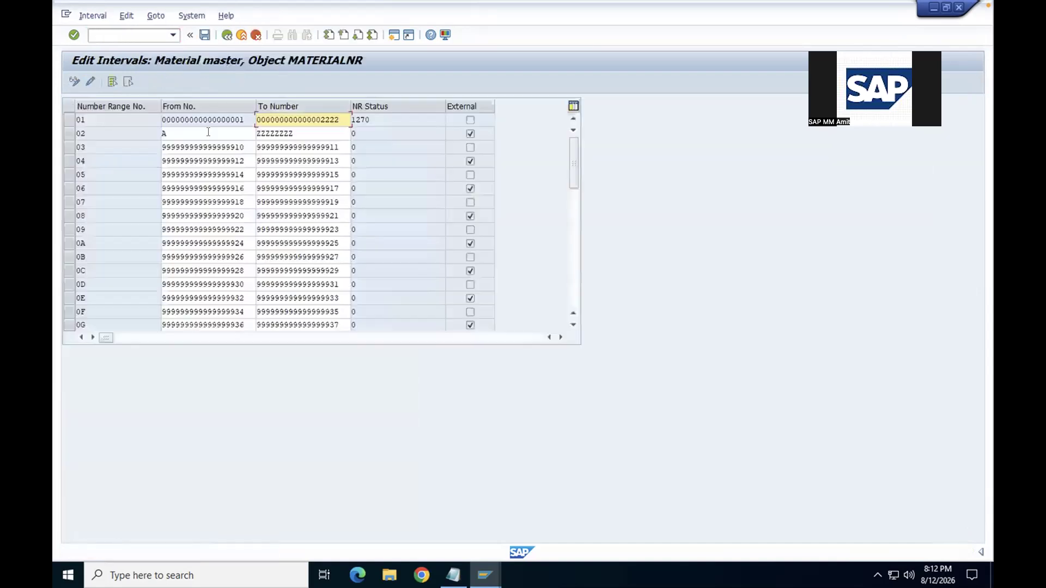
{"action": "scroll", "coordinate": [213, 207], "scroll_direction": "down", "scroll_amount": 10}
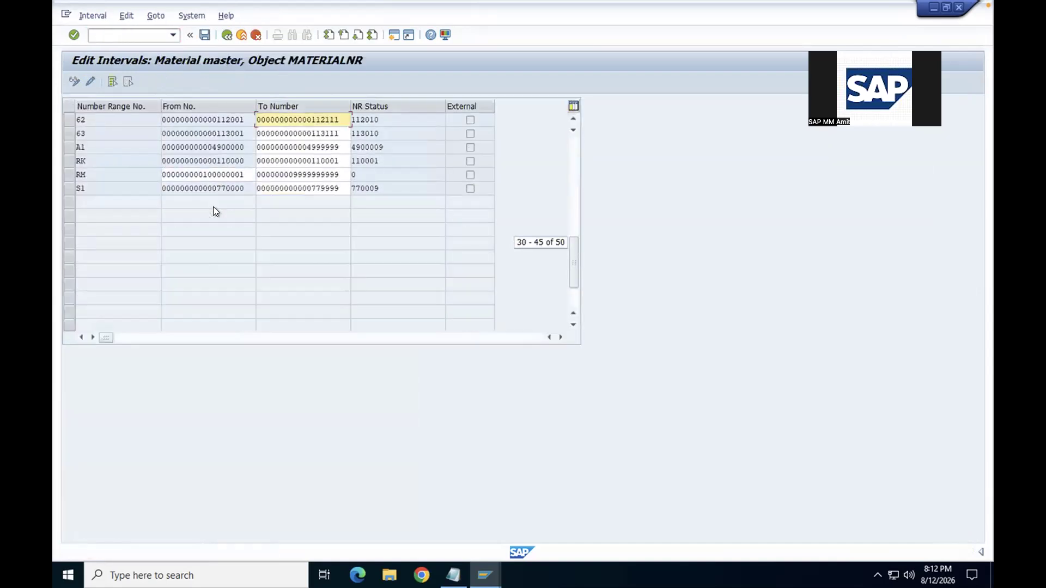
{"action": "scroll", "coordinate": [214, 208], "scroll_direction": "up", "scroll_amount": 10}
Step: Open transaction OMS2 in a new session and examine the details of material type ELEC
{"action": "left_click", "coordinate": [395, 34]}
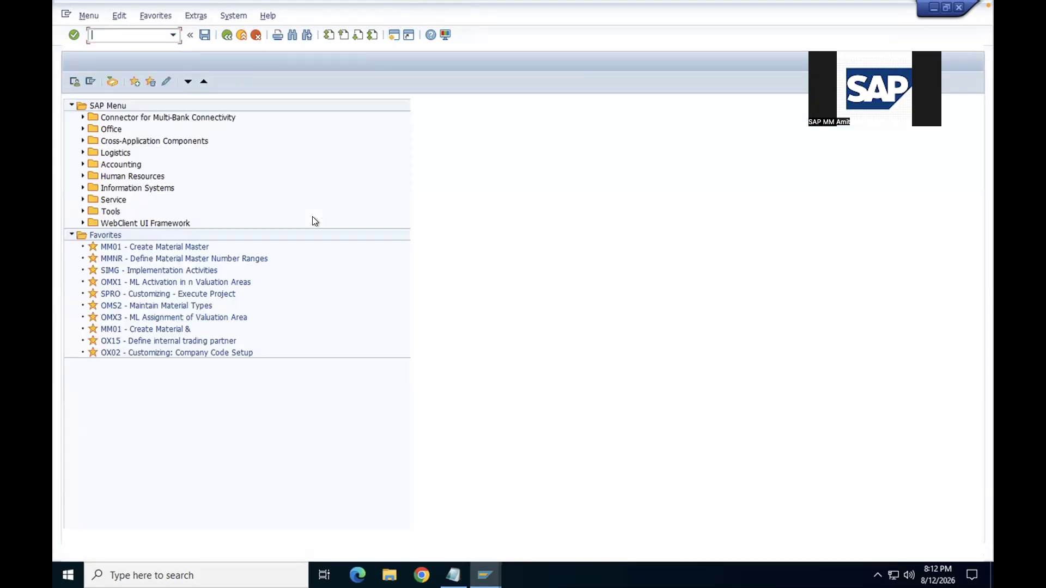
{"action": "type", "text": "oms2"}
{"action": "key", "text": "Return"}
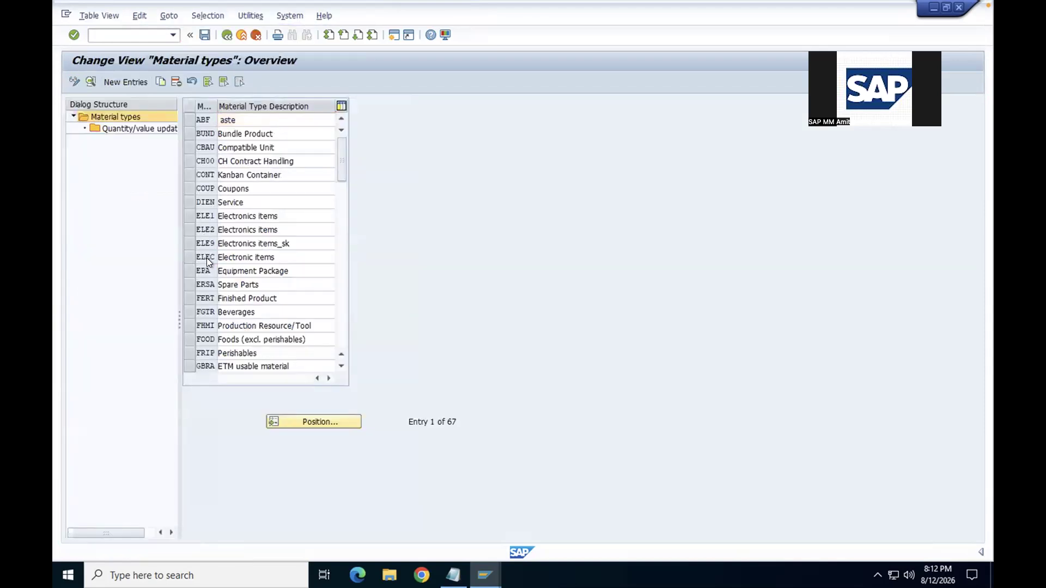
{"action": "double_click", "coordinate": [208, 257]}
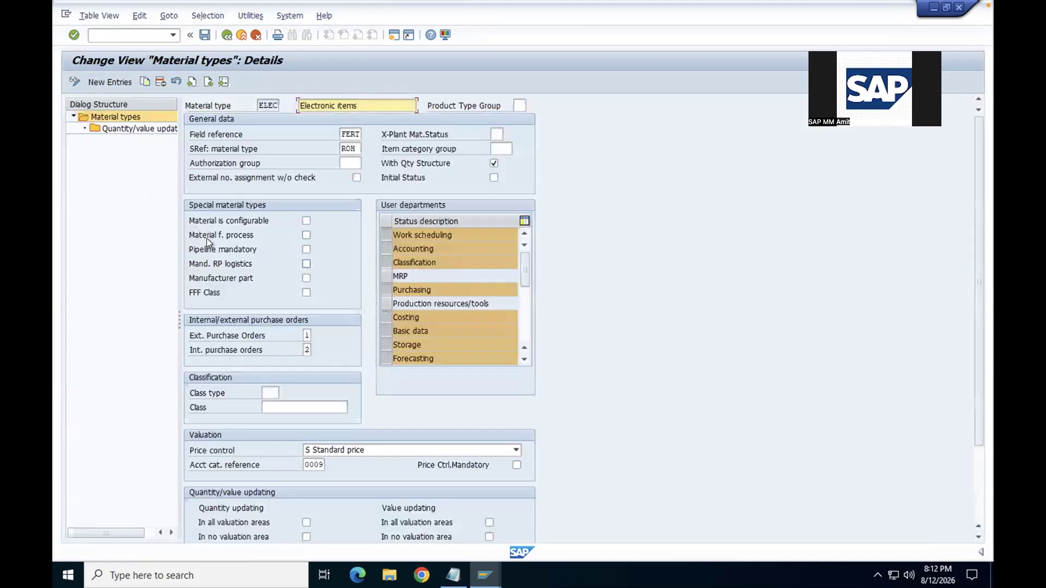
{"action": "left_click", "coordinate": [227, 36]}
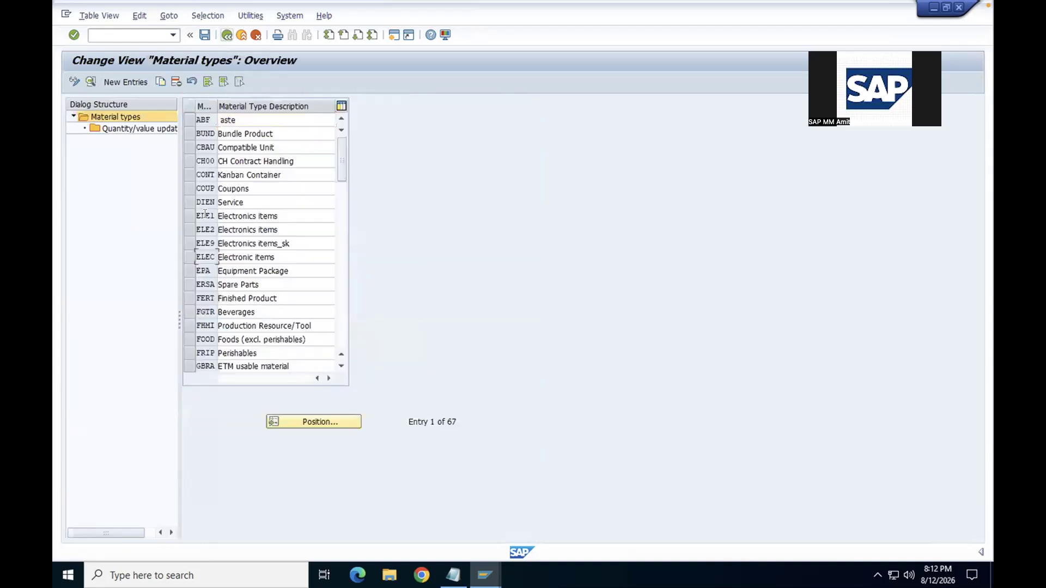
Step: Return to the MMNR session and find material type ELEC in the number range group overview
{"action": "left_click", "coordinate": [391, 34]}
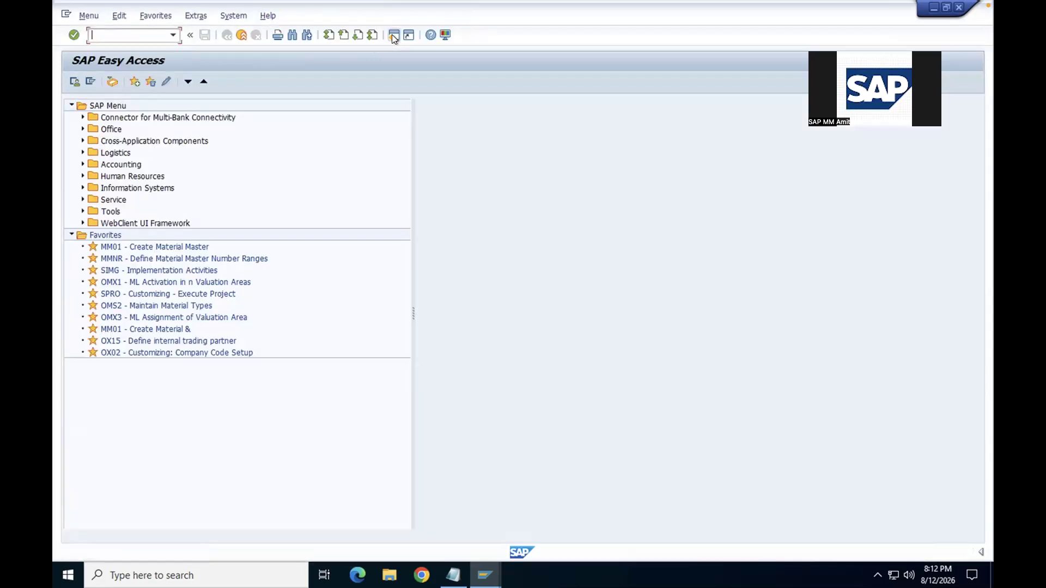
{"action": "left_click", "coordinate": [485, 560]}
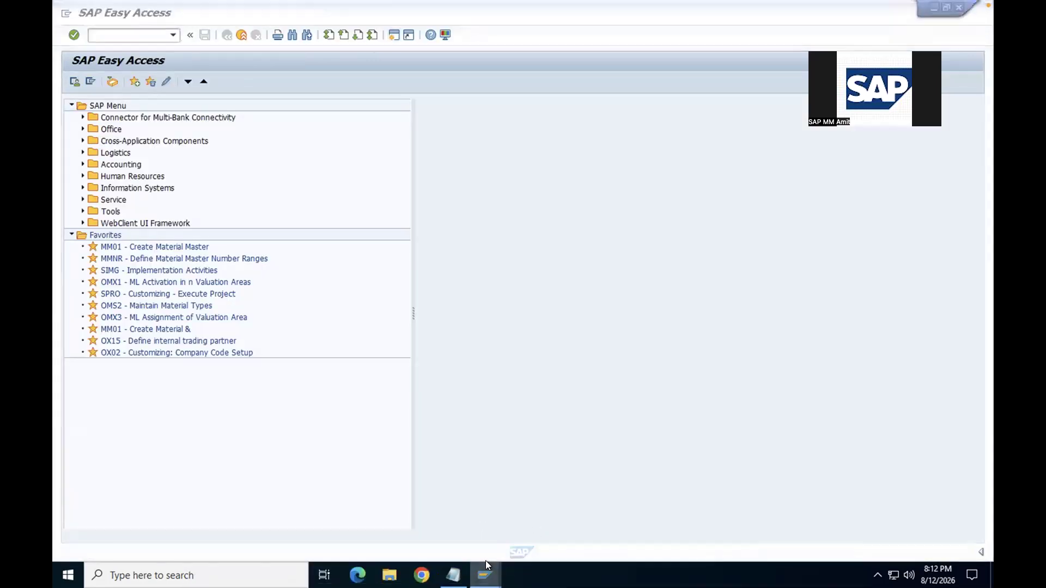
{"action": "left_click", "coordinate": [425, 524]}
{"action": "left_click", "coordinate": [223, 36]}
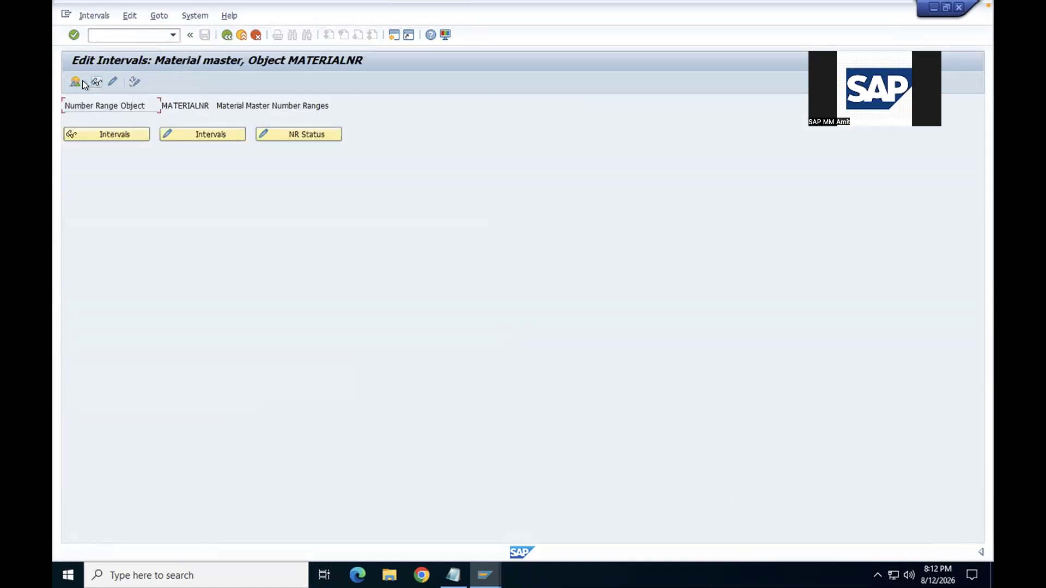
{"action": "left_click", "coordinate": [75, 82]}
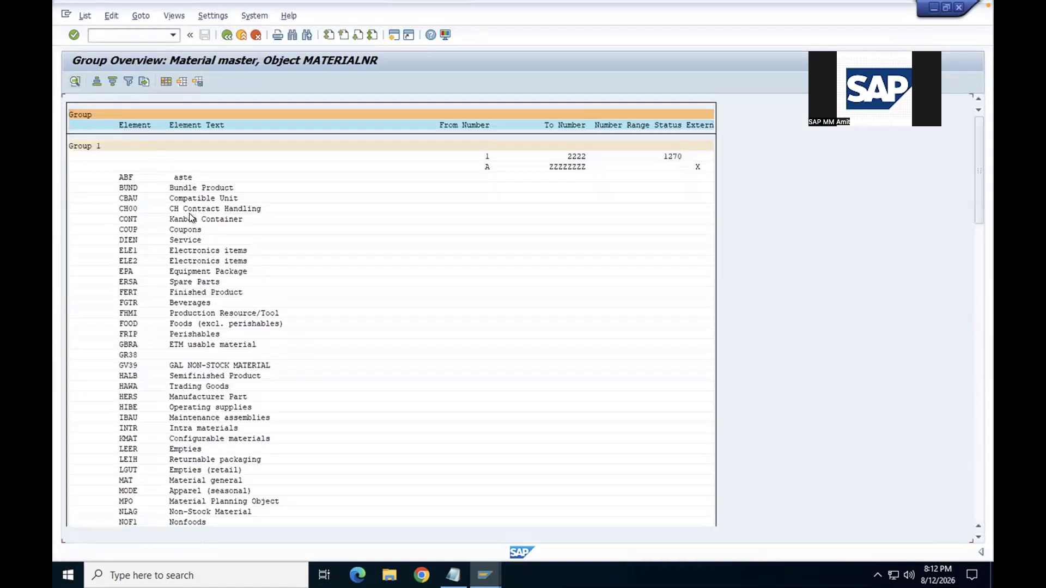
{"action": "scroll", "coordinate": [206, 270], "scroll_direction": "down", "scroll_amount": 2}
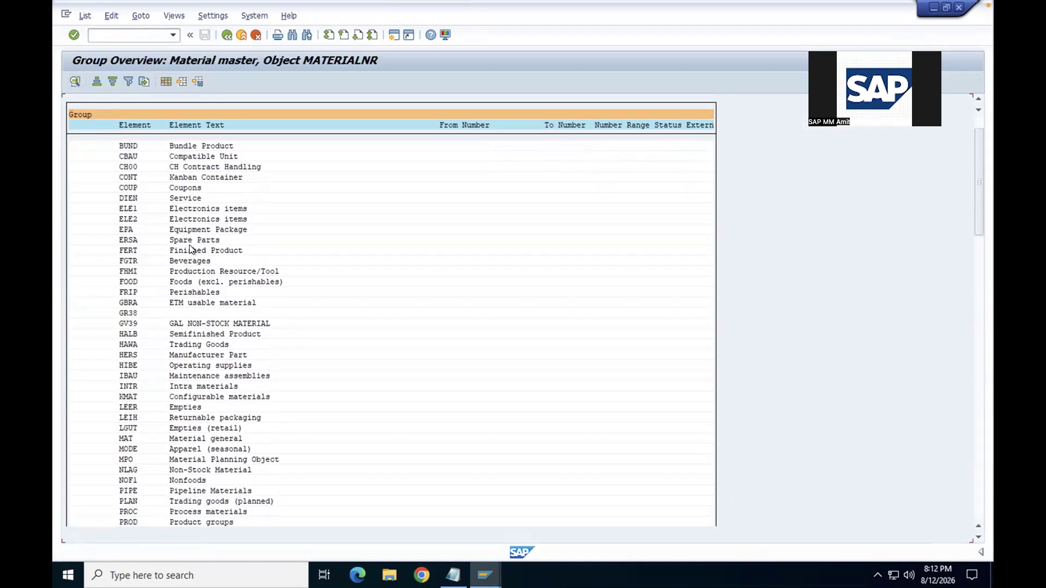
{"action": "scroll", "coordinate": [175, 122], "scroll_direction": "up", "scroll_amount": 2}
{"action": "left_click", "coordinate": [291, 35]}
{"action": "type", "text": "elec"}
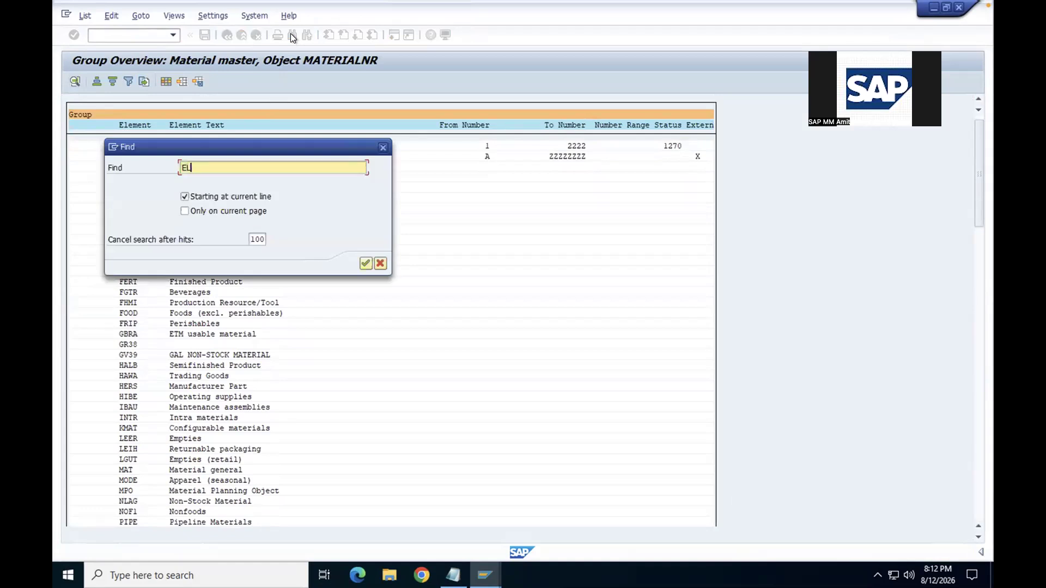
{"action": "key", "text": "Return"}
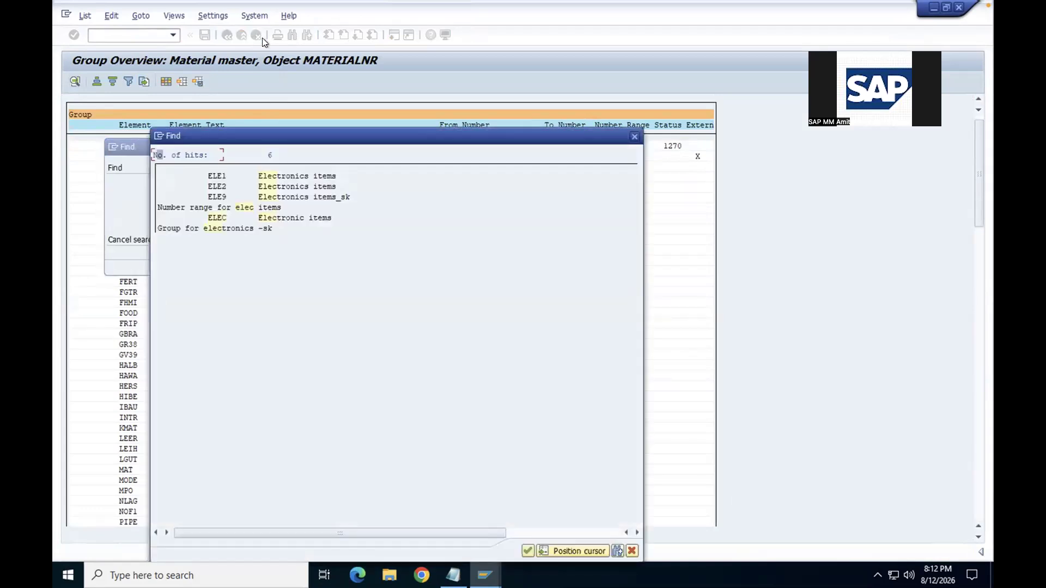
{"action": "double_click", "coordinate": [212, 217]}
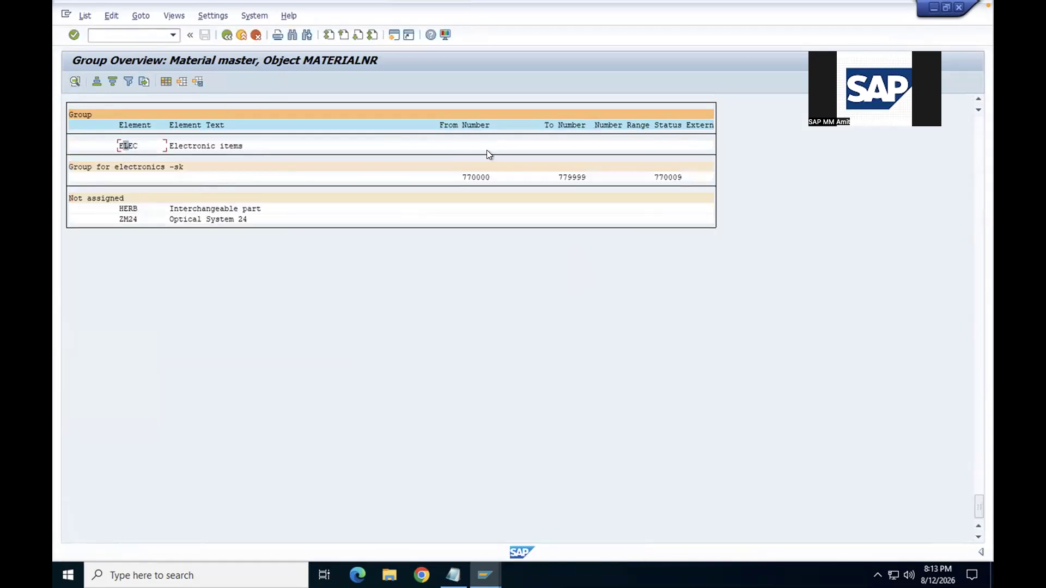
Step: Reopen transaction MMNR and review the material number range intervals and the group overview
{"action": "left_click", "coordinate": [227, 34]}
{"action": "key", "text": "F3"}
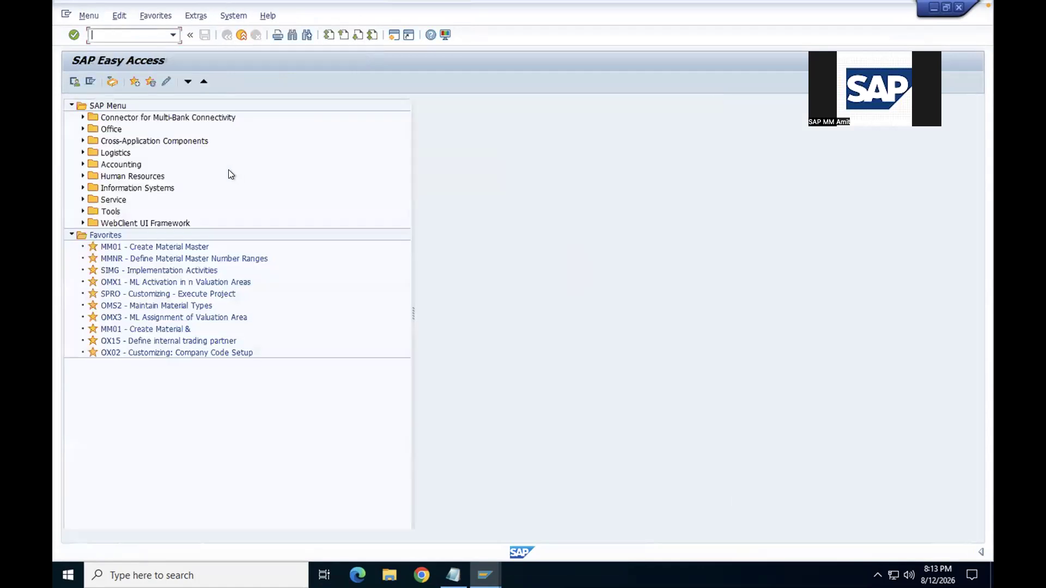
{"action": "key", "text": "Down"}
{"action": "key", "text": "Down"}
{"action": "key", "text": "Return"}
{"action": "key", "text": "Down"}
{"action": "key", "text": "Down"}
{"action": "key", "text": "Down"}
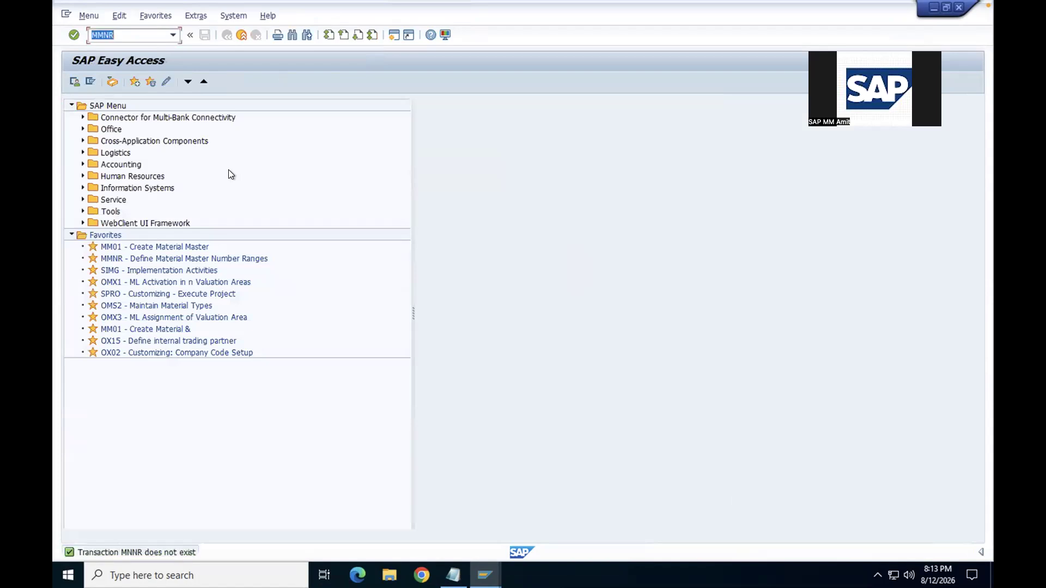
{"action": "key", "text": "Return"}
{"action": "left_click", "coordinate": [214, 133]}
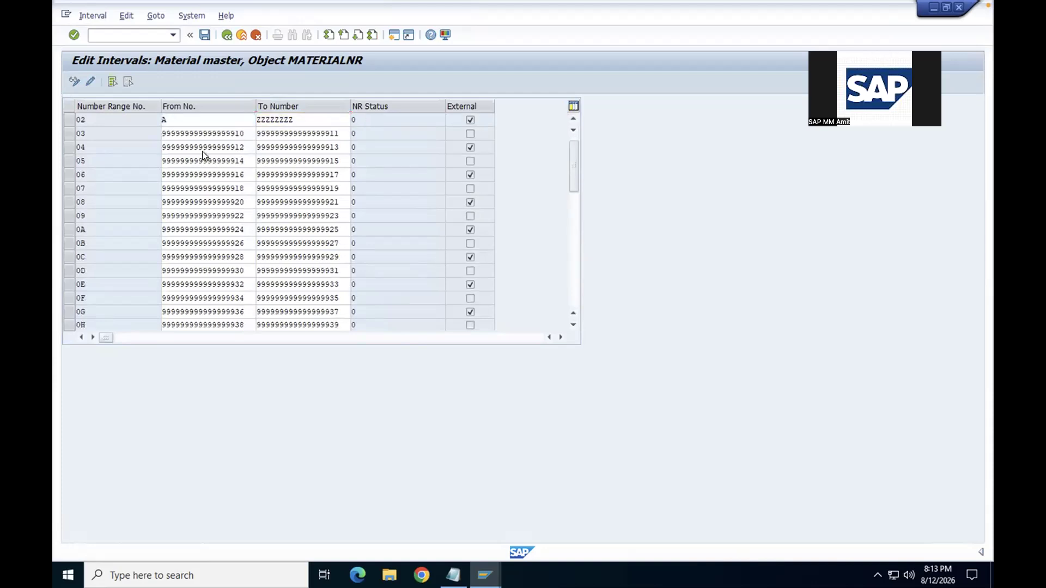
{"action": "scroll", "coordinate": [202, 152], "scroll_direction": "down", "scroll_amount": 6}
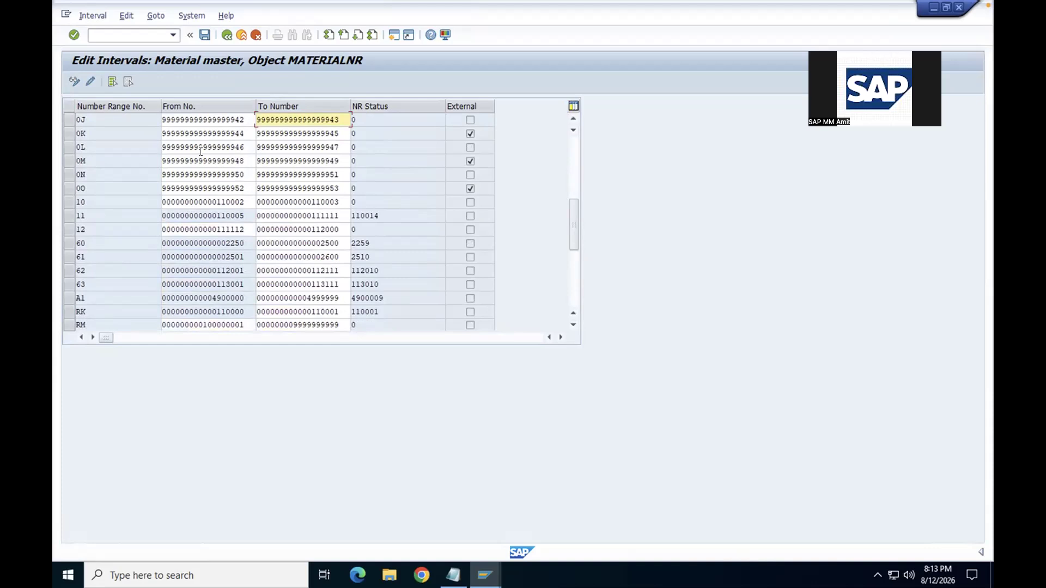
{"action": "scroll", "coordinate": [201, 151], "scroll_direction": "down", "scroll_amount": 4}
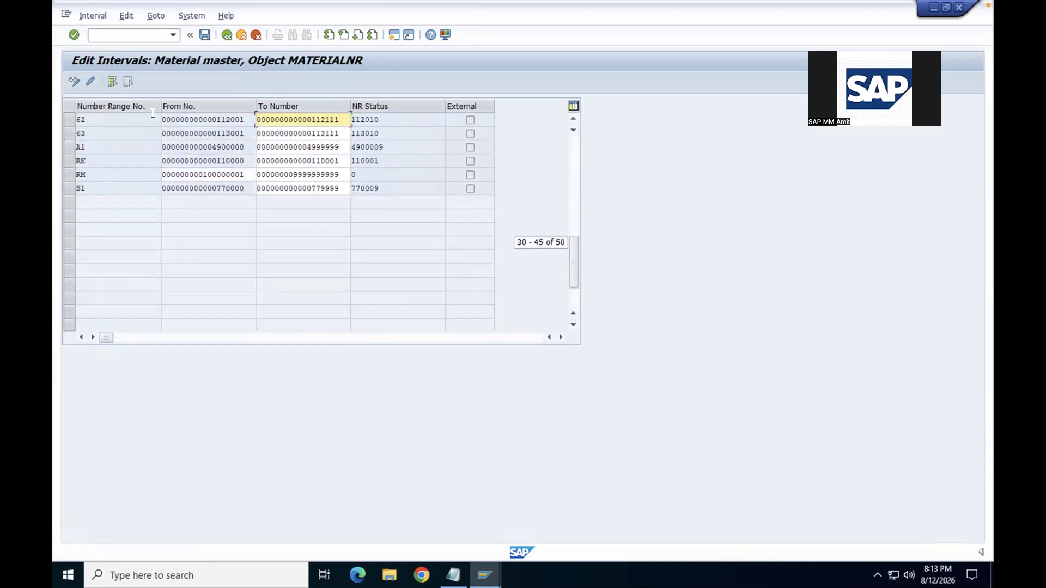
{"action": "scroll", "coordinate": [143, 107], "scroll_direction": "up", "scroll_amount": 4}
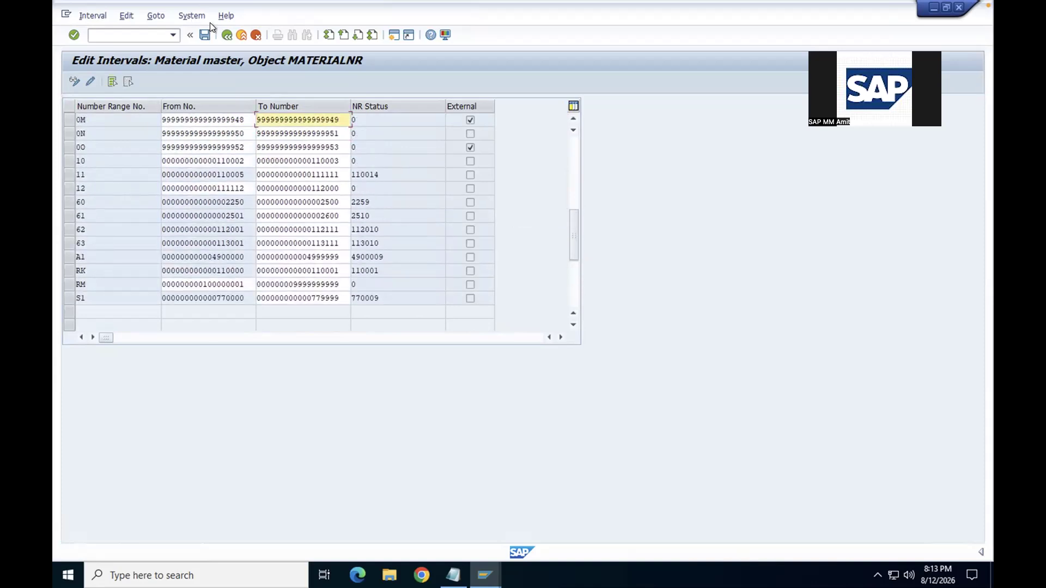
{"action": "left_click", "coordinate": [227, 35]}
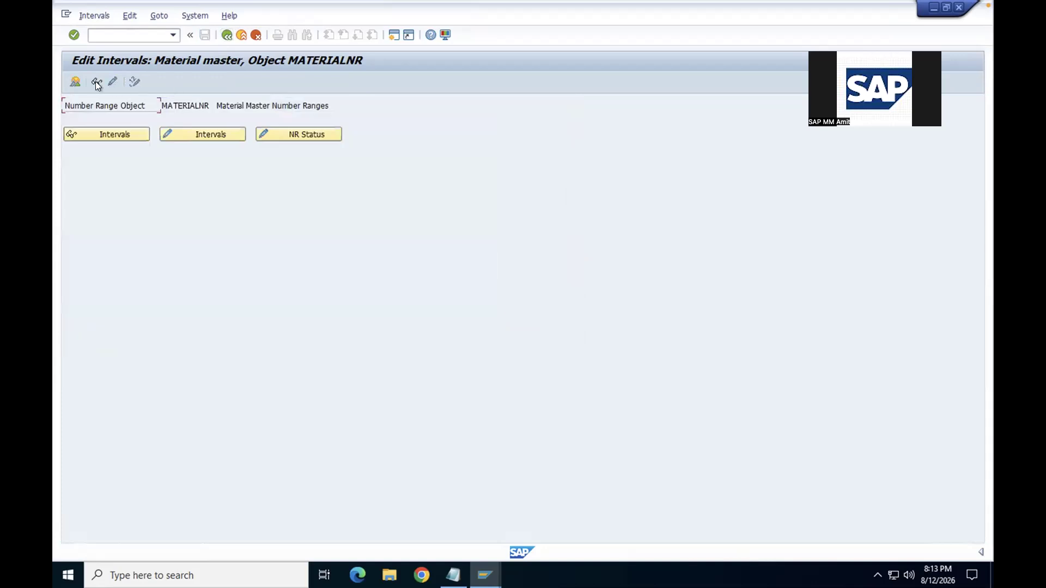
{"action": "left_click", "coordinate": [76, 81]}
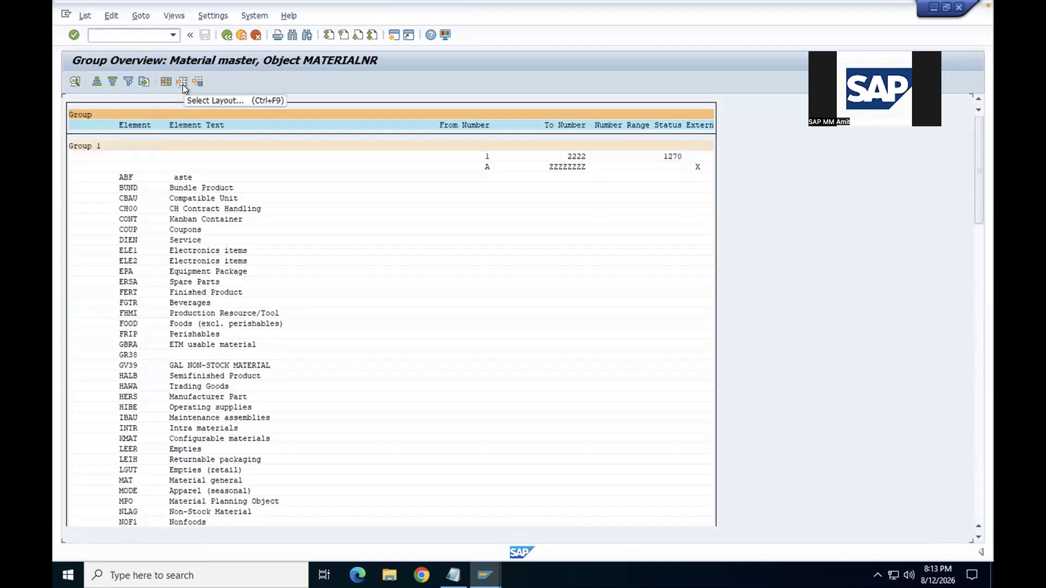
{"action": "left_click", "coordinate": [227, 34]}
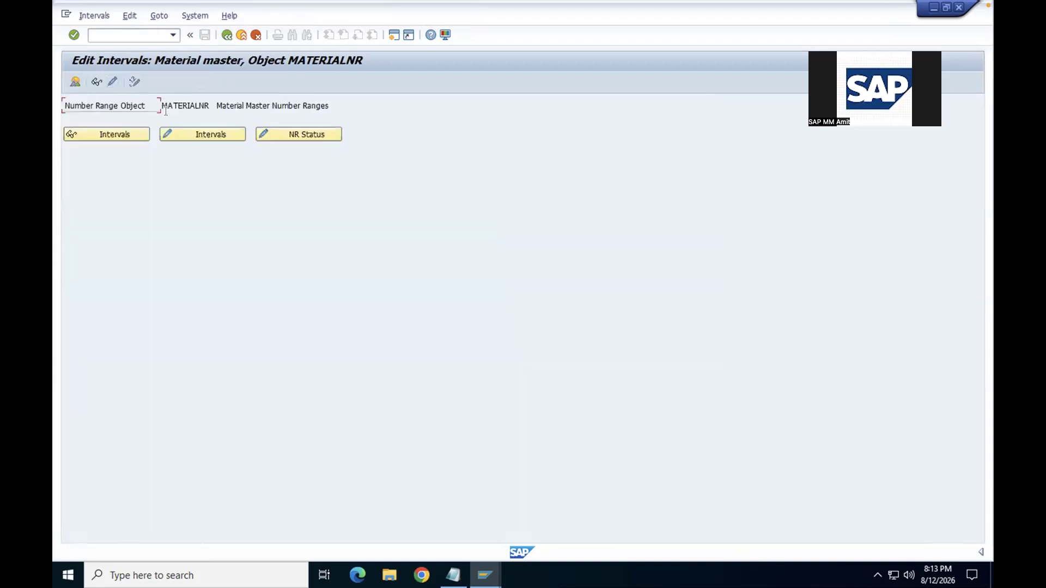
Step: Assign material type ELEC to number range group S1 "Group for electronics -sk" and save the group change
{"action": "left_click", "coordinate": [112, 80]}
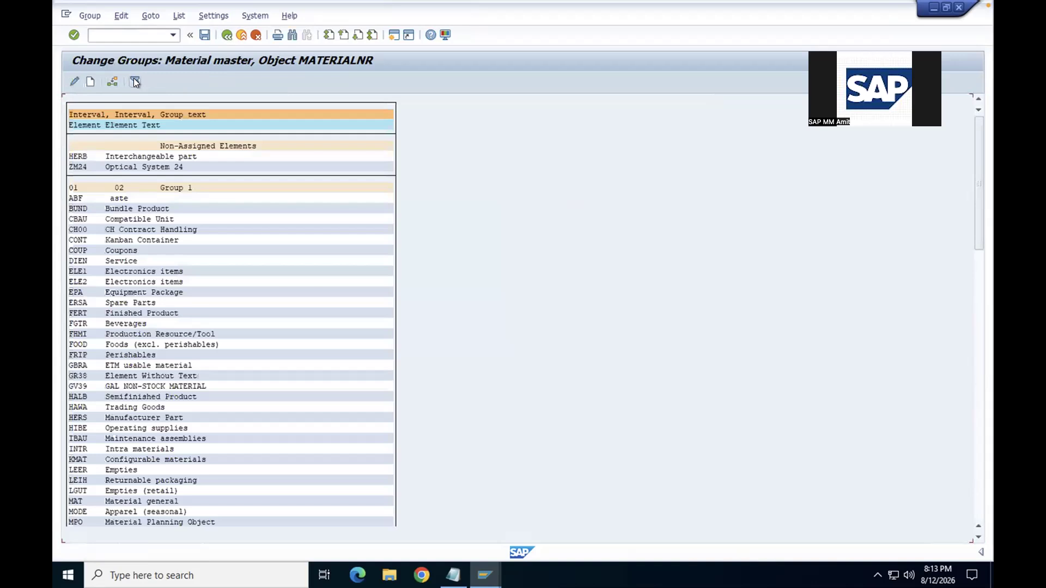
{"action": "left_click", "coordinate": [112, 81]}
{"action": "left_click", "coordinate": [112, 82]}
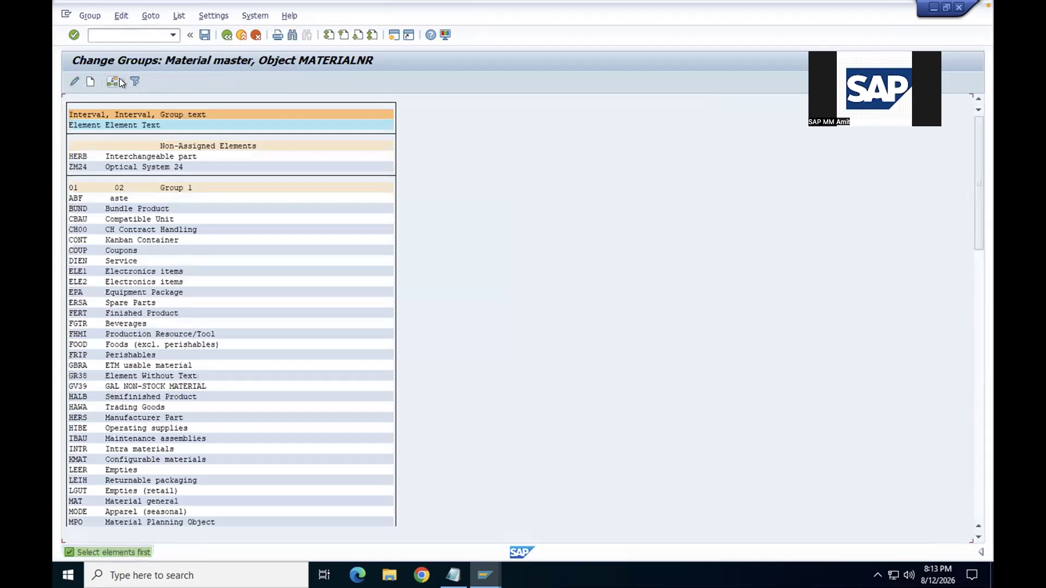
{"action": "left_click", "coordinate": [292, 35]}
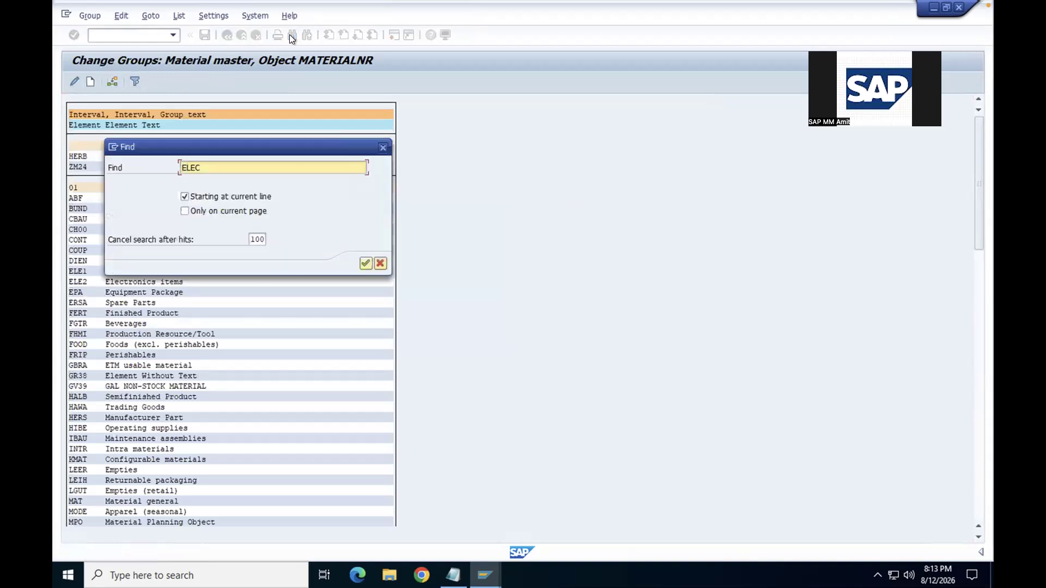
{"action": "key", "text": "Return"}
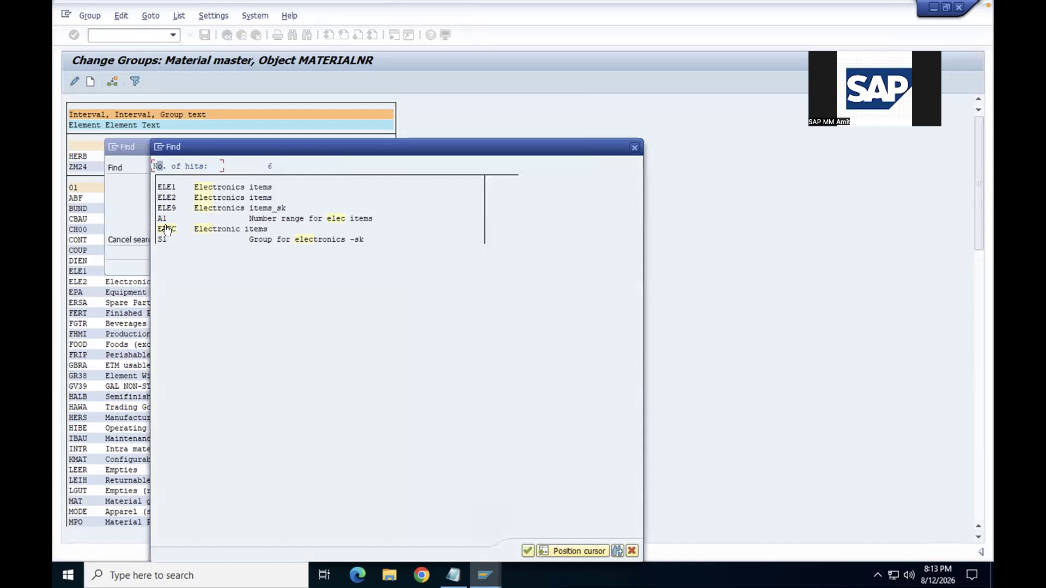
{"action": "left_click", "coordinate": [167, 230]}
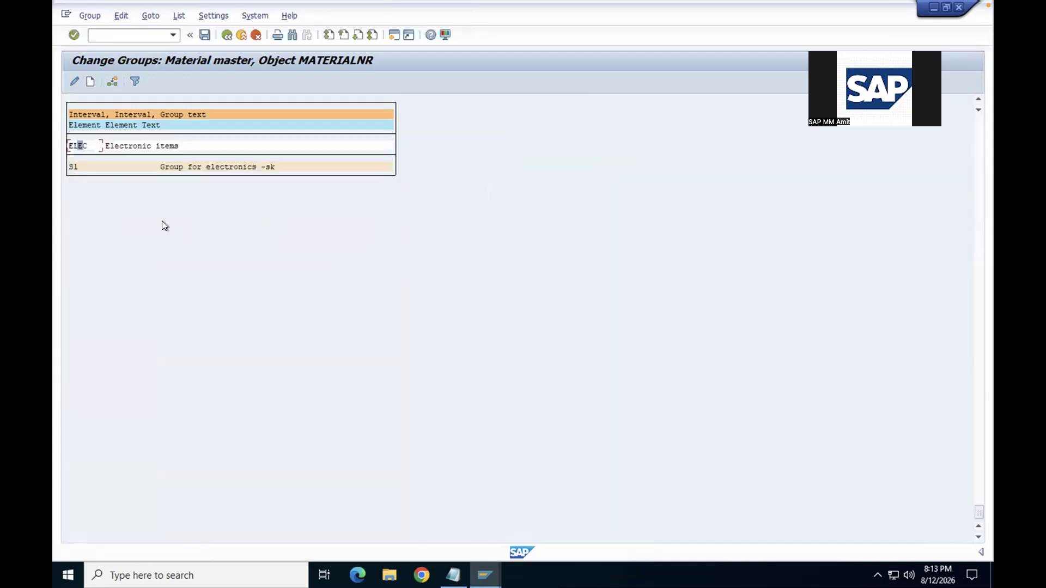
{"action": "left_click", "coordinate": [110, 80]}
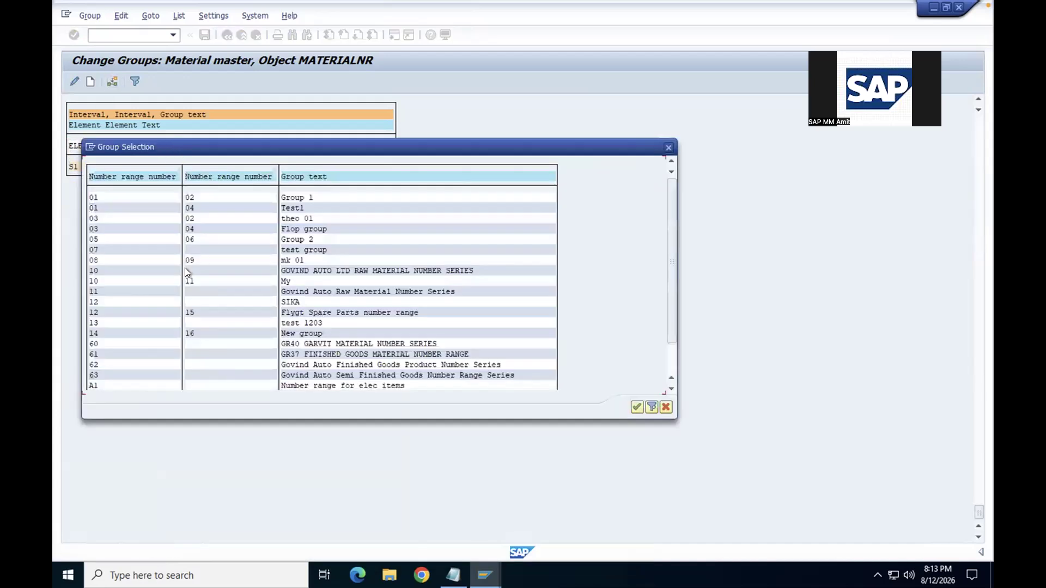
{"action": "scroll", "coordinate": [163, 295], "scroll_direction": "down", "scroll_amount": 2}
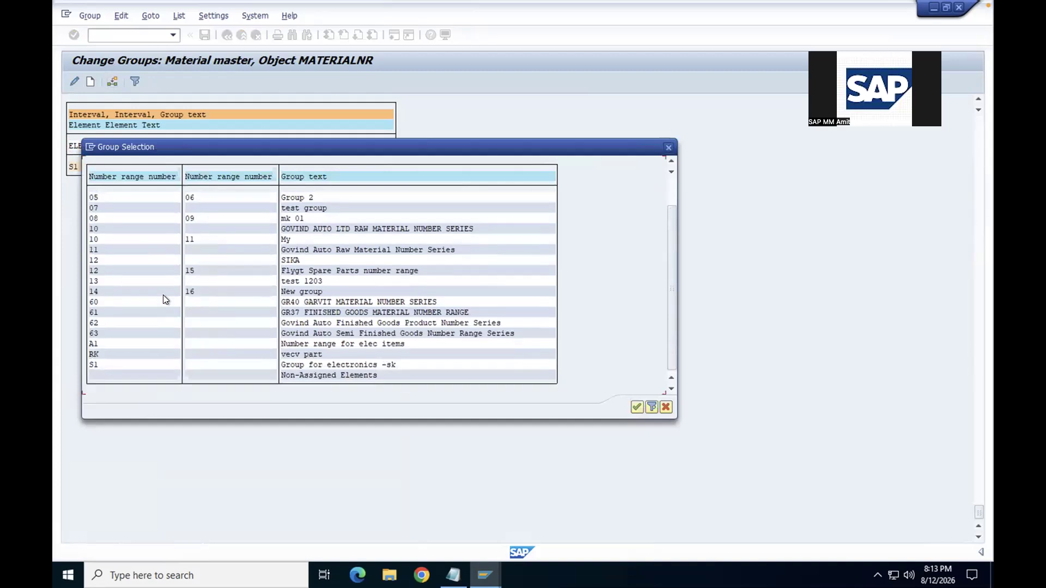
{"action": "double_click", "coordinate": [101, 363]}
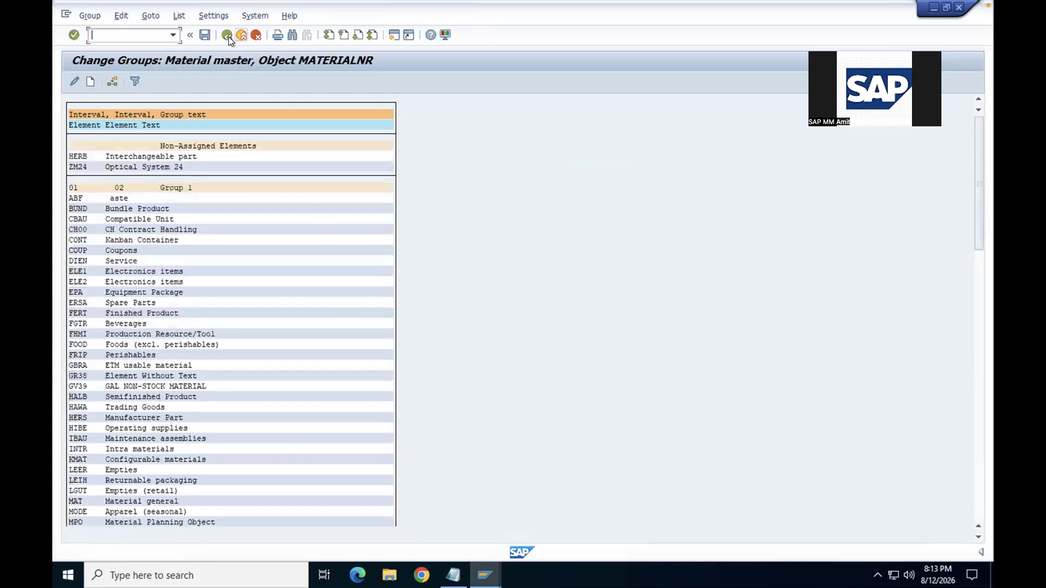
{"action": "left_click", "coordinate": [205, 34]}
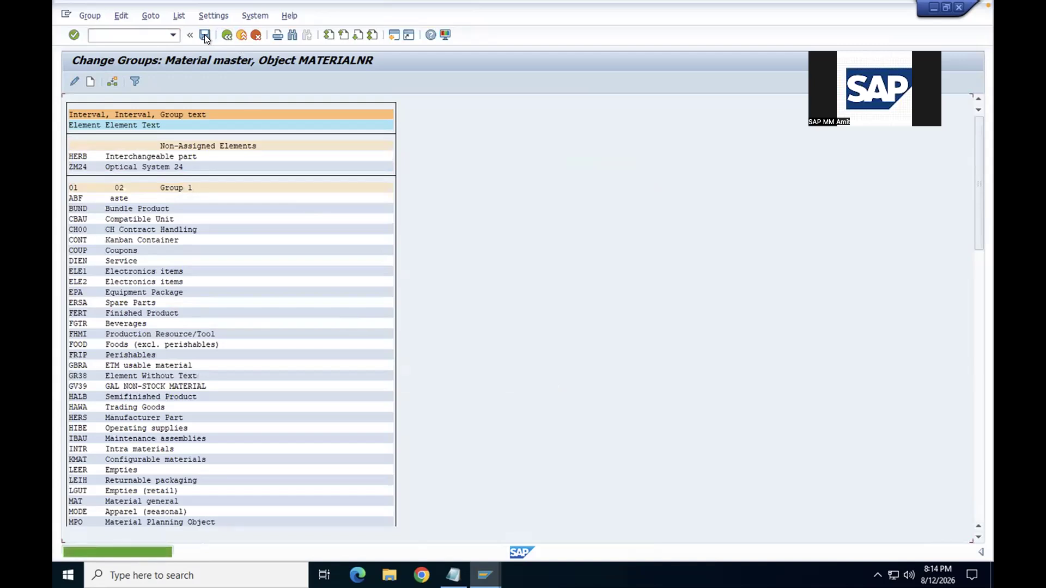
Step: Start transaction MM01 with material type ELEC Electronic items and leave the new material's data screen without saving
{"action": "left_click", "coordinate": [226, 35]}
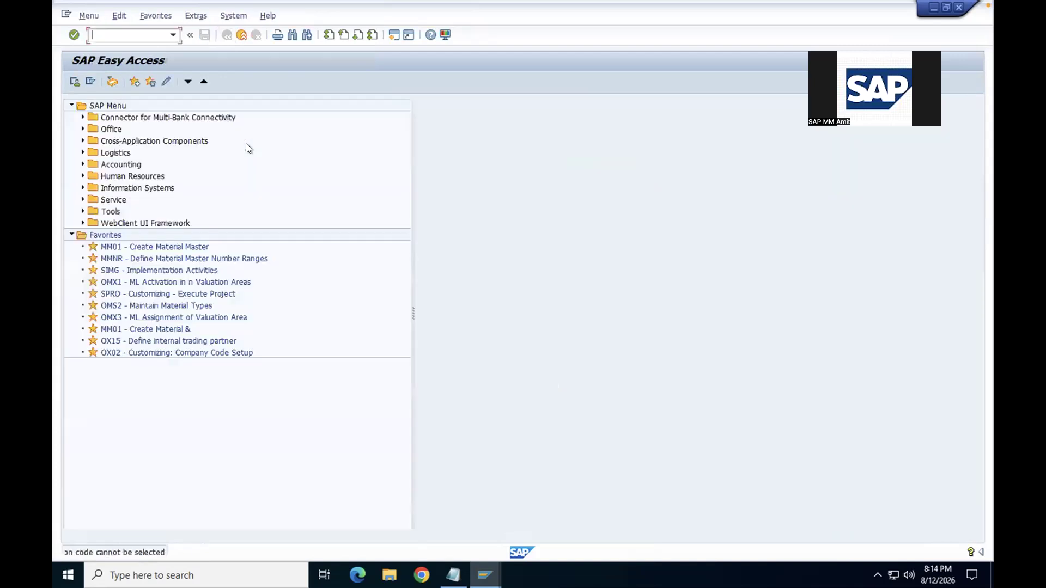
{"action": "type", "text": "MM01"}
{"action": "key", "text": "Return"}
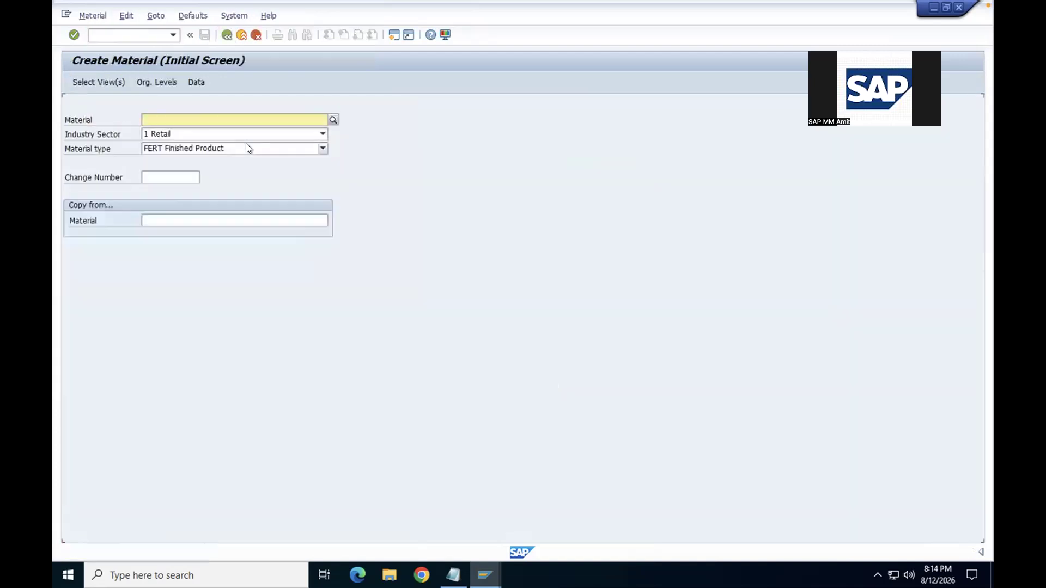
{"action": "key", "text": "Delete"}
{"action": "type", "text": "ELEC Electronic items"}
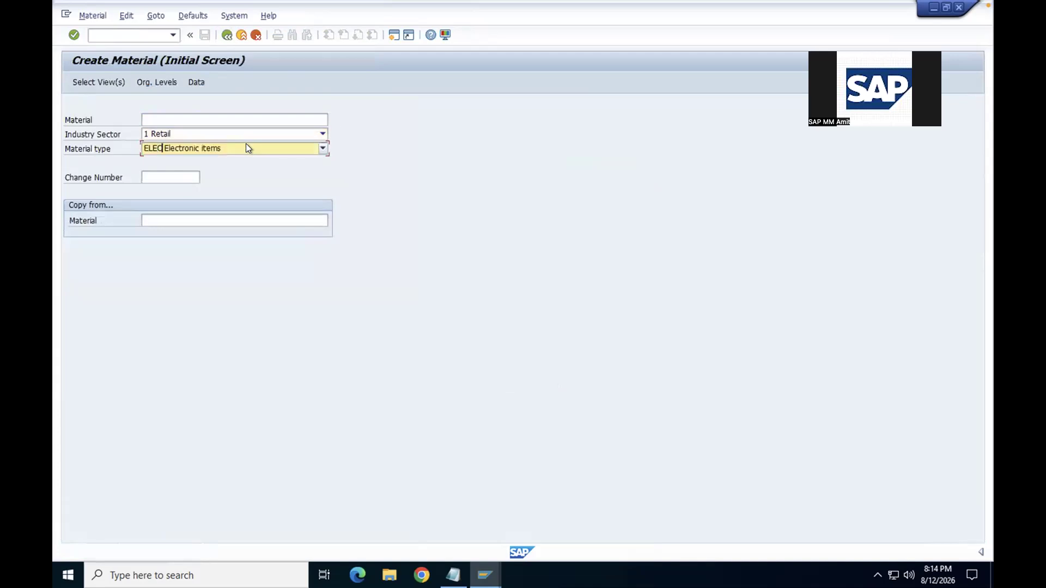
{"action": "key", "text": "Return"}
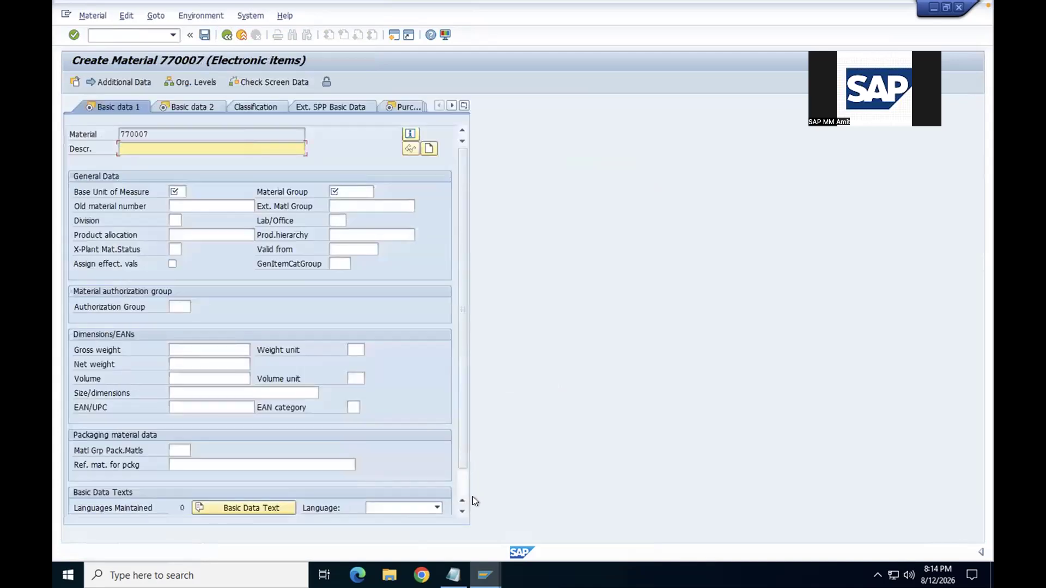
{"action": "left_click", "coordinate": [243, 30]}
{"action": "left_click", "coordinate": [277, 267]}
Step: Close the material types session and the extra SAP Easy Access session, keeping one Easy Access session open
{"action": "left_click", "coordinate": [485, 575]}
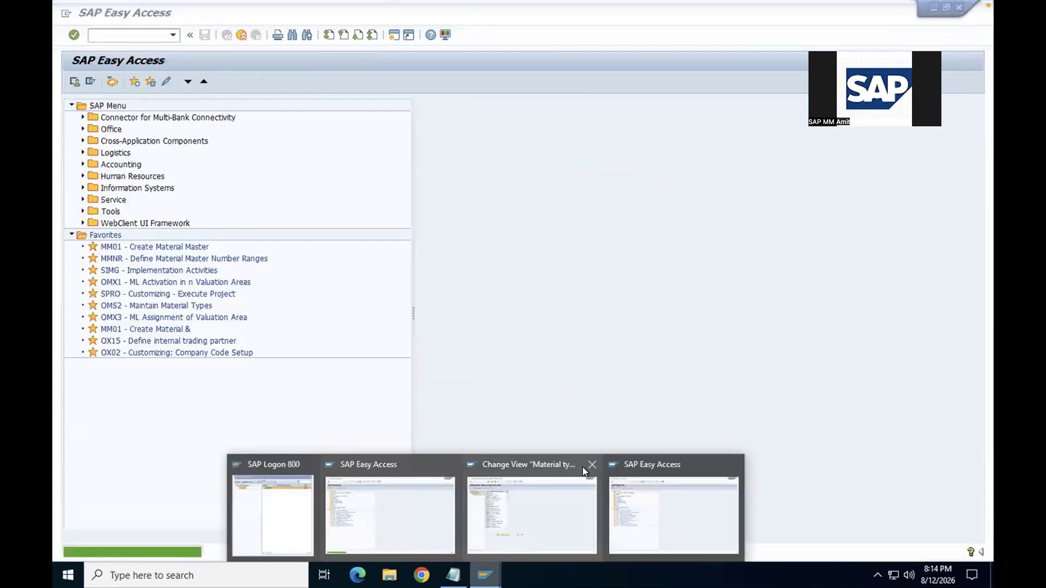
{"action": "left_click", "coordinate": [591, 464]}
{"action": "left_click", "coordinate": [663, 476]}
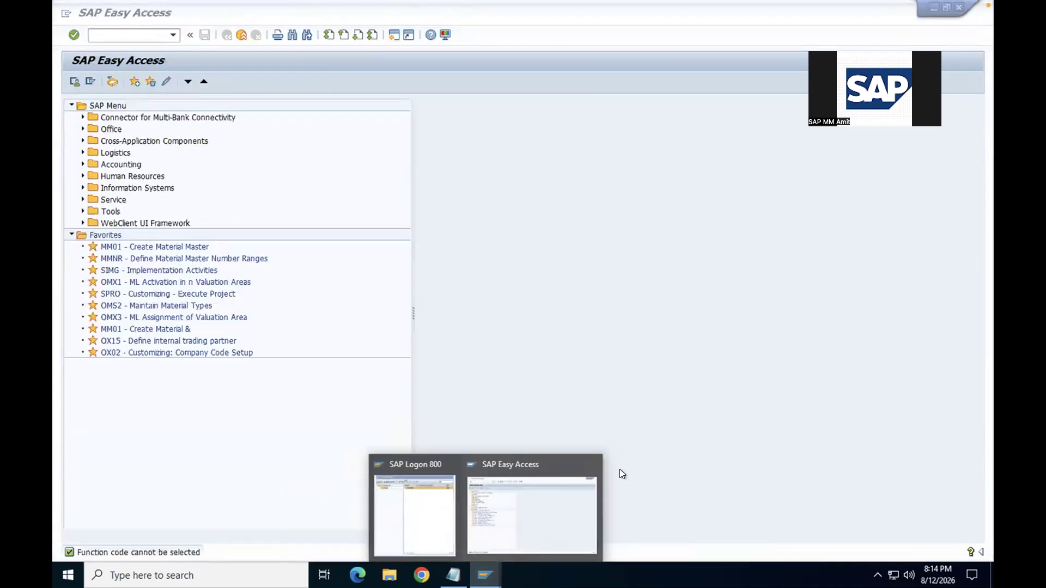
{"action": "left_click", "coordinate": [541, 499]}
Step: Open transaction MM01 for material type ELEC, then restart it from the material data screen to return to the initial screen
{"action": "type", "text": "MM01"}
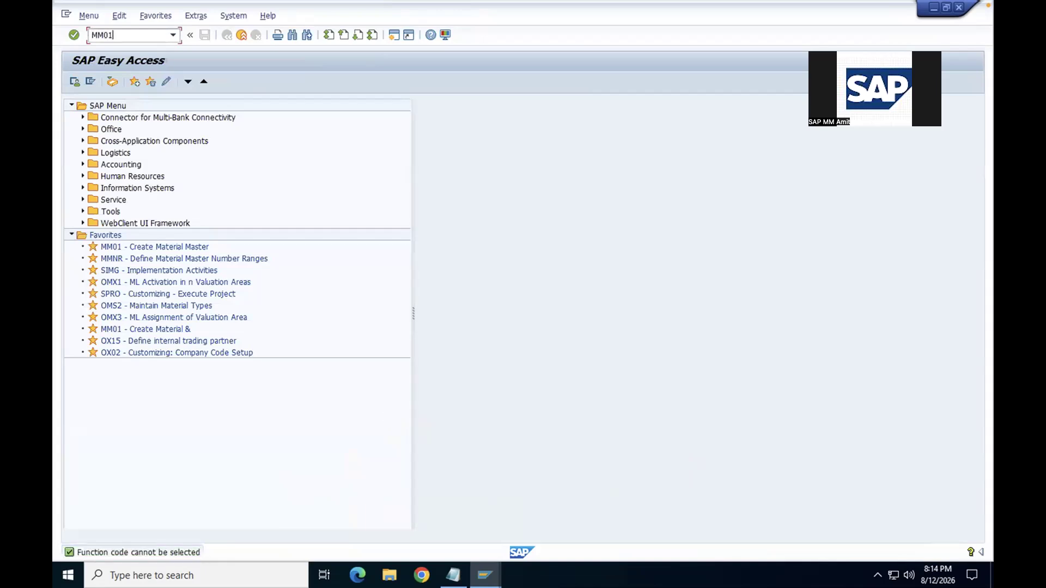
{"action": "key", "text": "Return"}
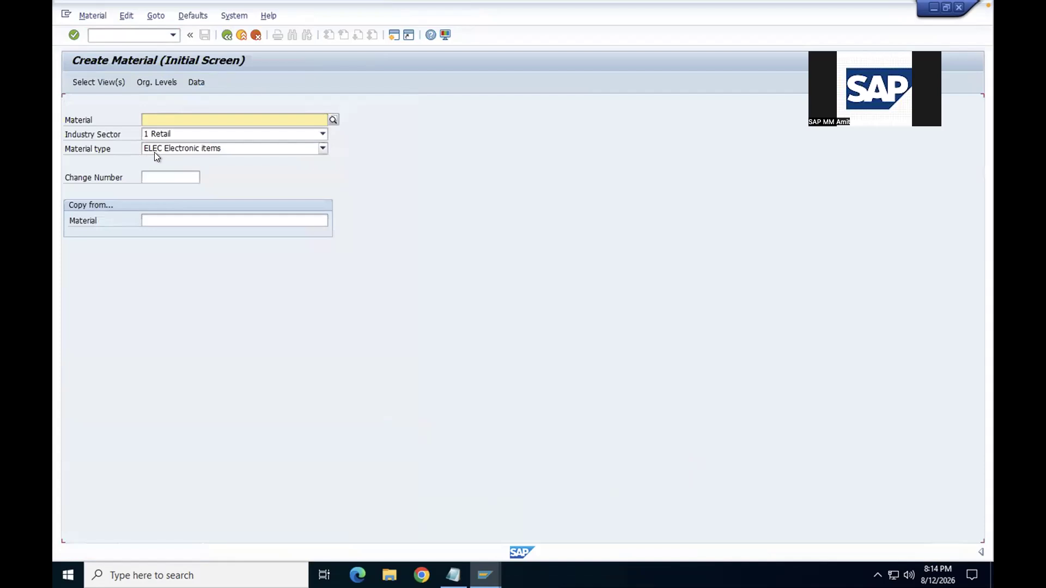
{"action": "key", "text": "Return"}
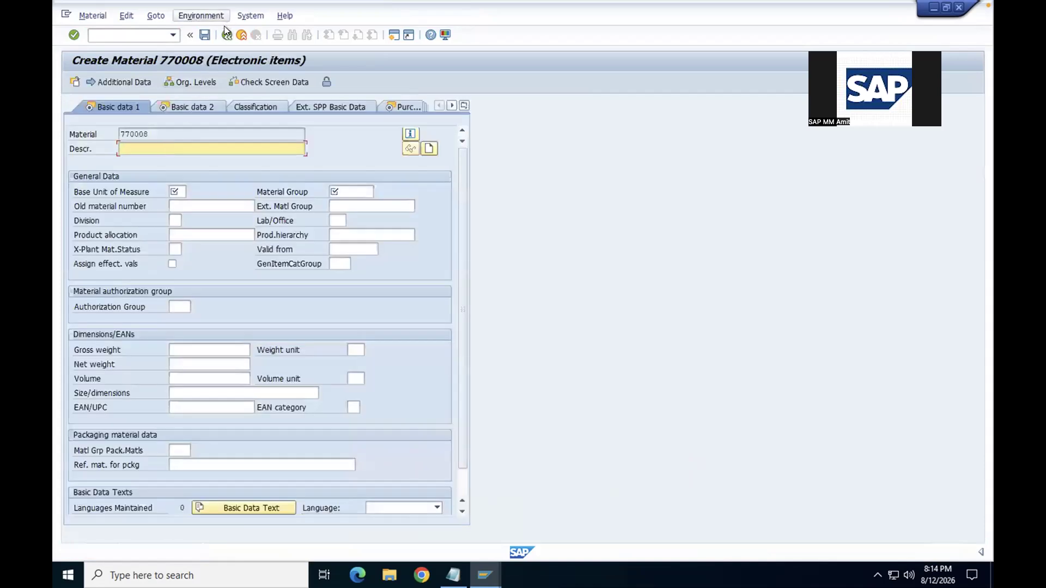
{"action": "left_click", "coordinate": [224, 27]}
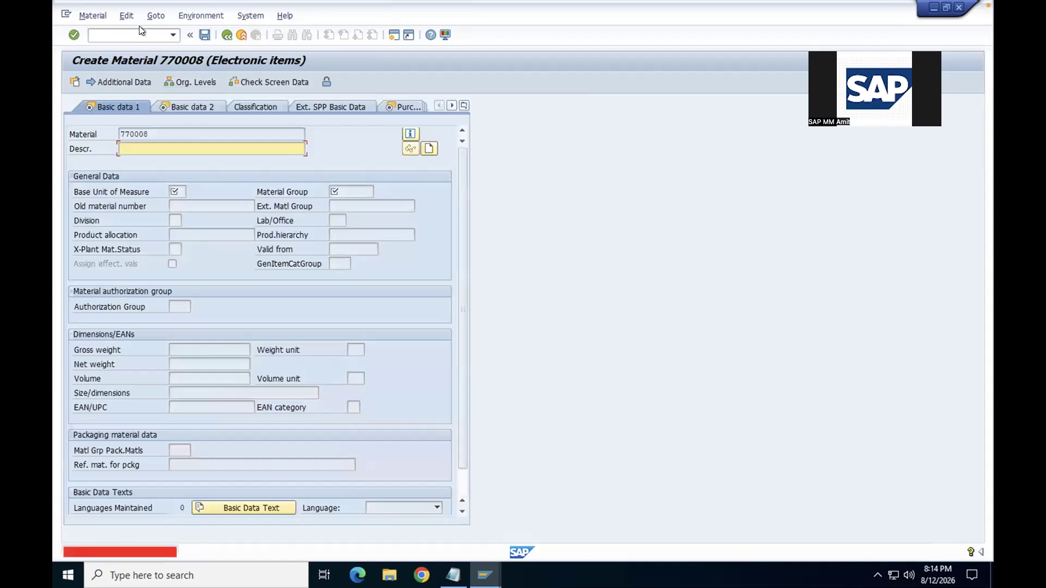
{"action": "type", "text": "/nmm01"}
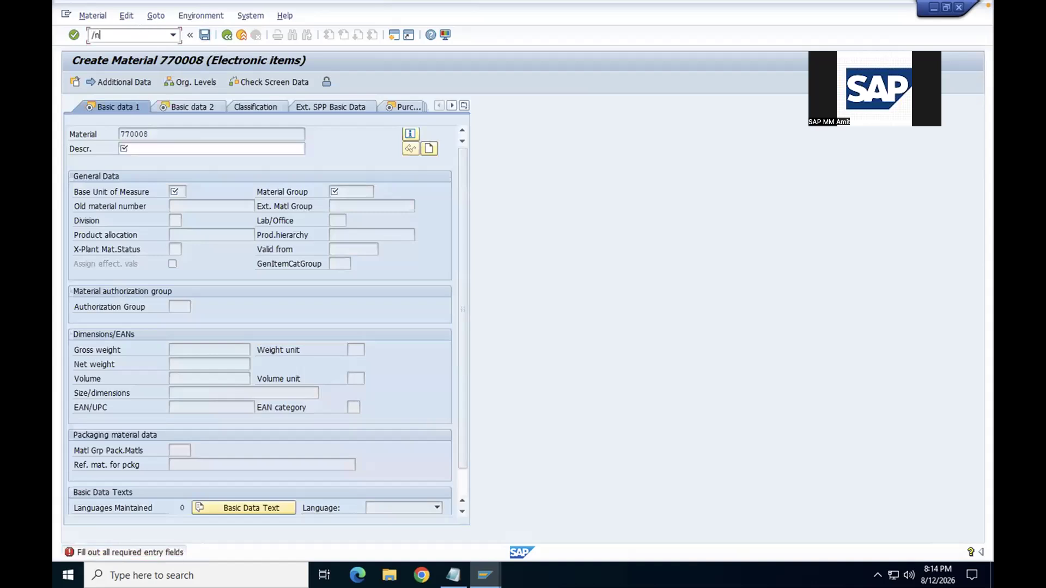
{"action": "key", "text": "Return"}
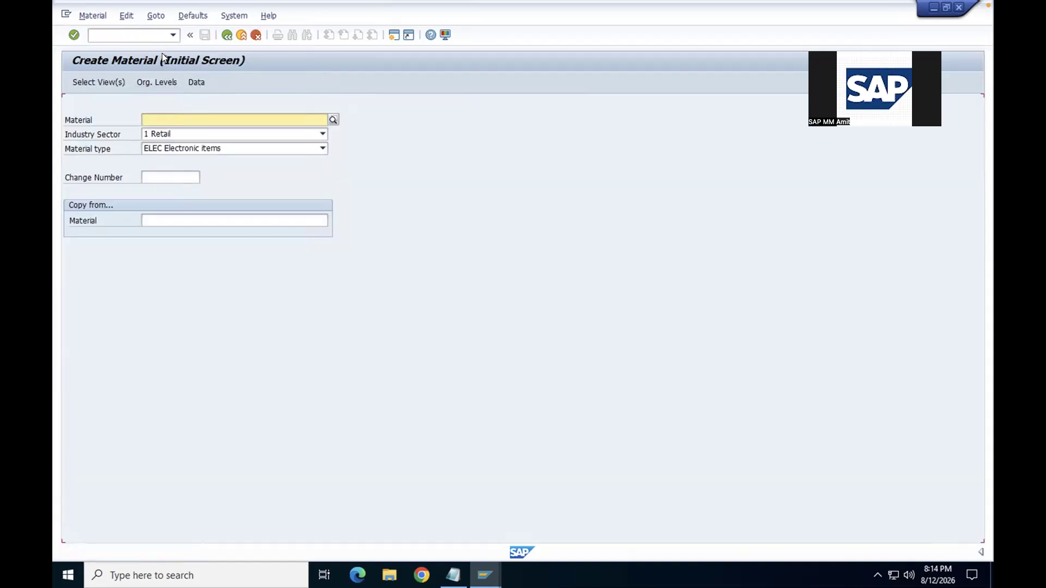
Step: Clear the default plant and storage location and disable "Org. levels/profiles only on request" in the organizational level defaults
{"action": "left_click", "coordinate": [191, 18]}
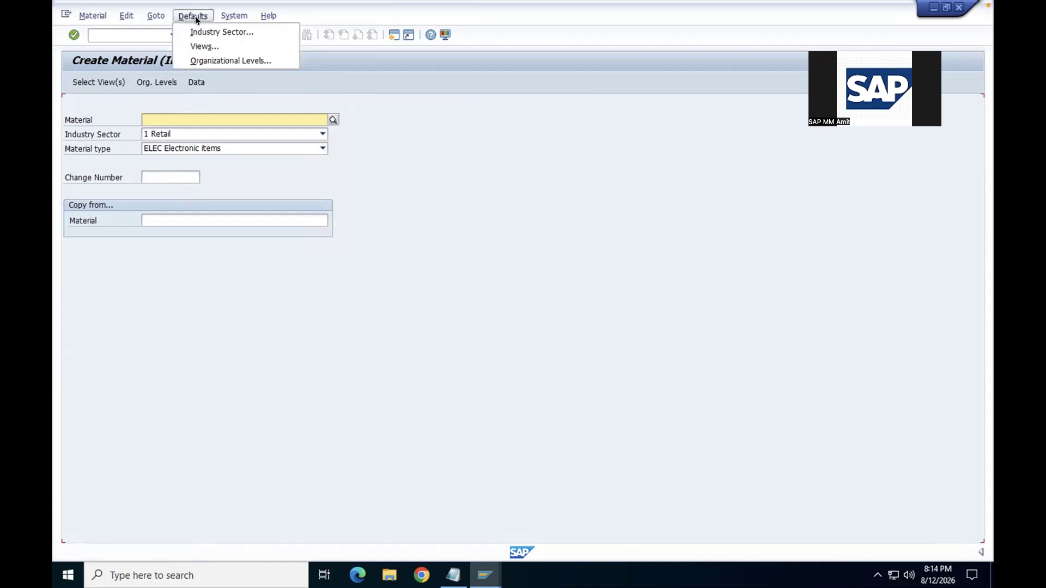
{"action": "left_click", "coordinate": [207, 59]}
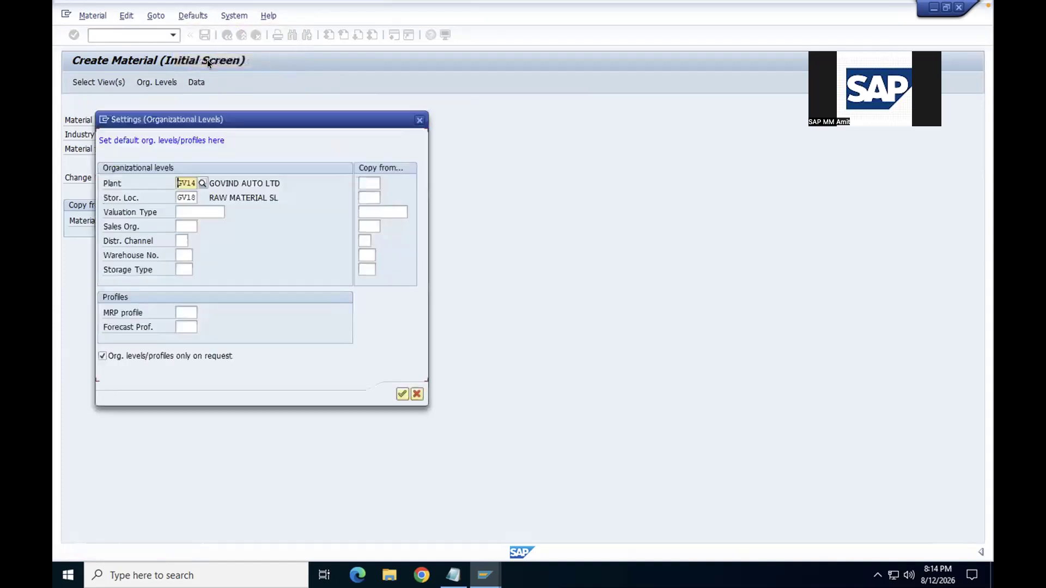
{"action": "key", "text": "ctrl+a"}
{"action": "key", "text": "Delete"}
{"action": "key", "text": "Tab"}
{"action": "key", "text": "ctrl+a"}
{"action": "key", "text": "Delete"}
{"action": "left_click", "coordinate": [102, 356]}
{"action": "left_click", "coordinate": [399, 394]}
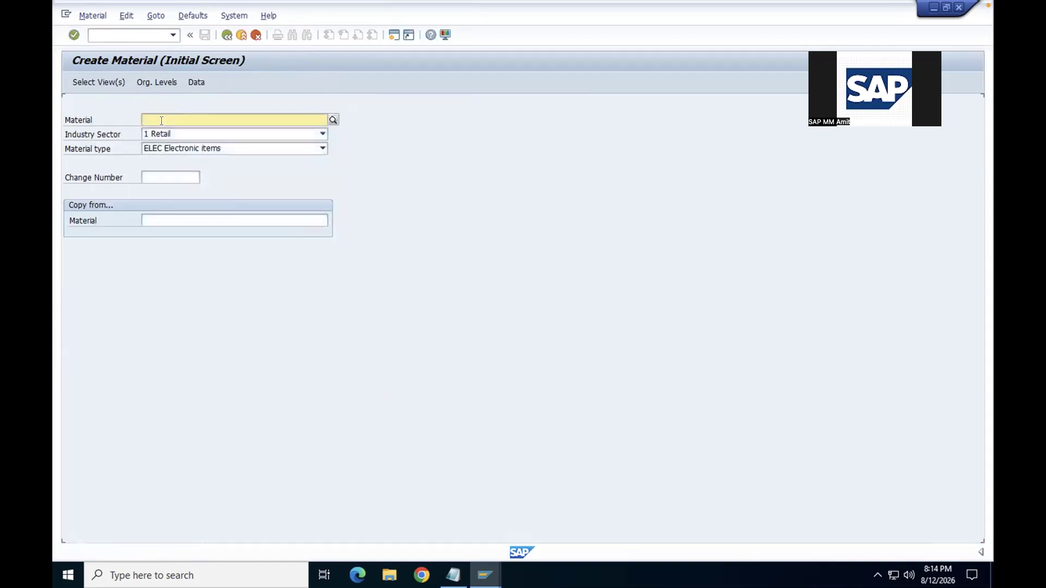
Step: Deselect all preselected views for the new material and select only Basic Data 1
{"action": "left_click", "coordinate": [101, 81]}
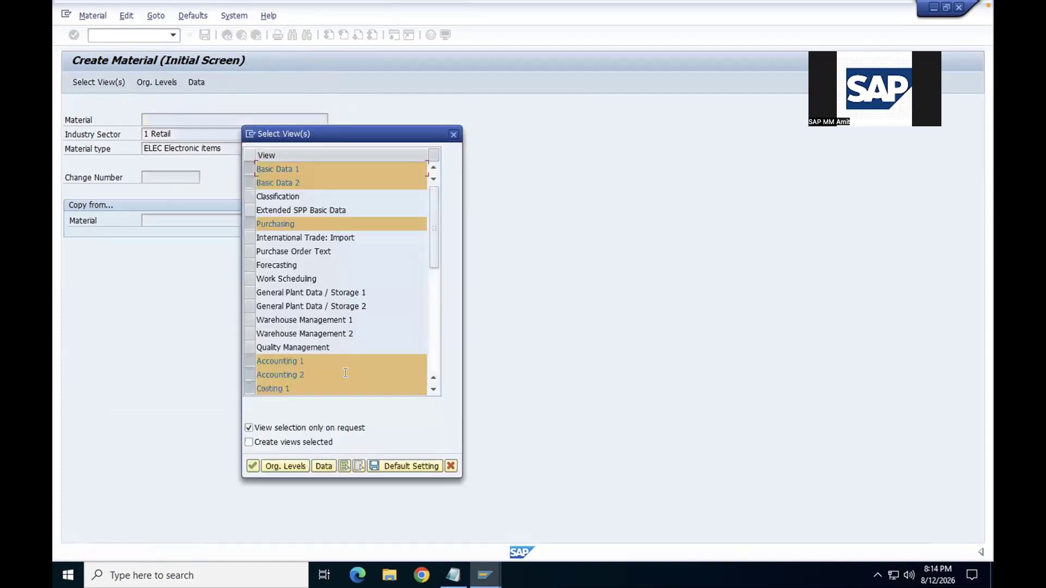
{"action": "left_click", "coordinate": [363, 465]}
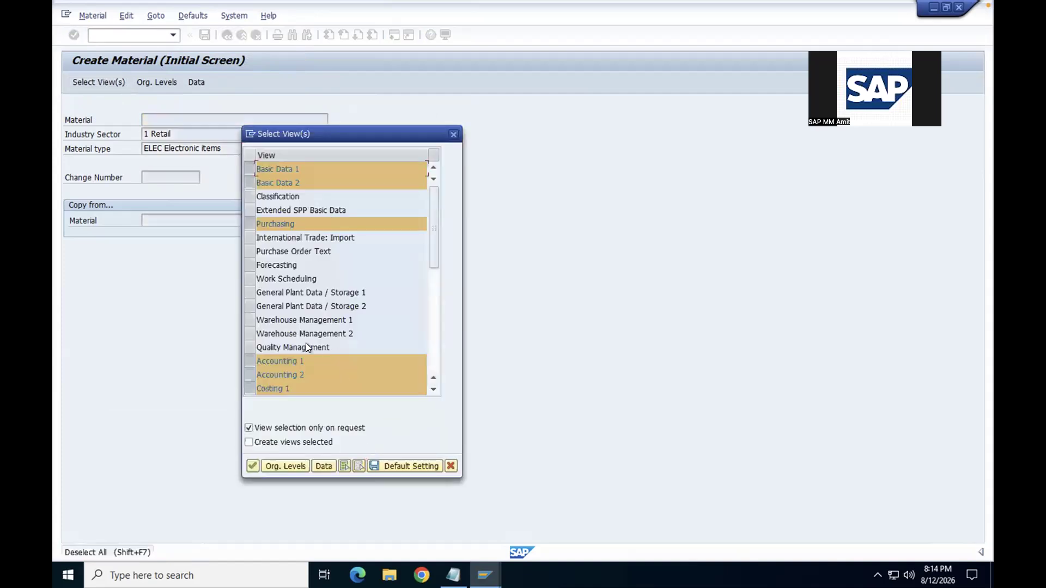
{"action": "left_click", "coordinate": [248, 164]}
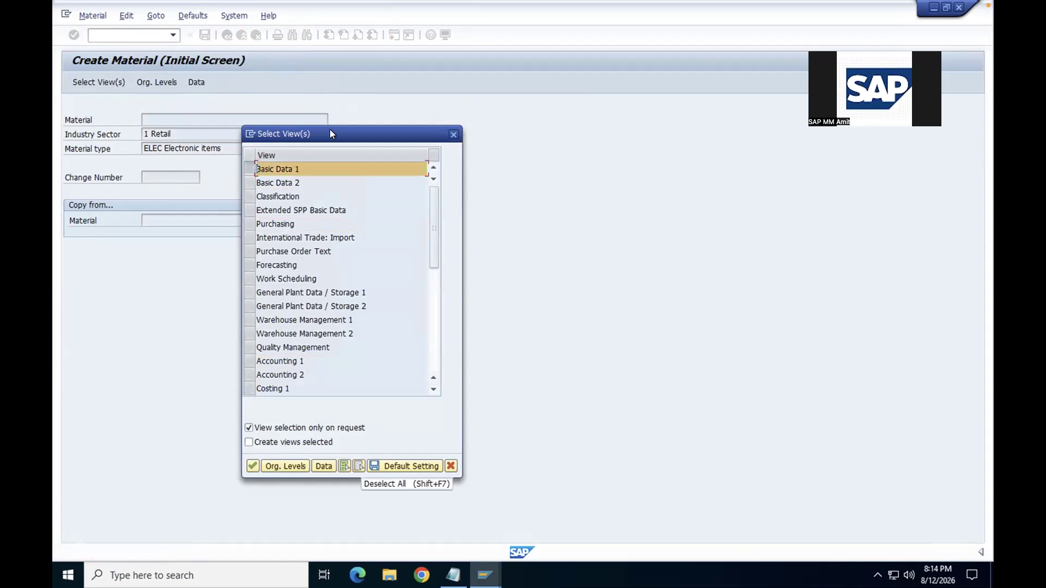
{"action": "left_click_drag", "start_coordinate": [329, 129], "coordinate": [455, 105]}
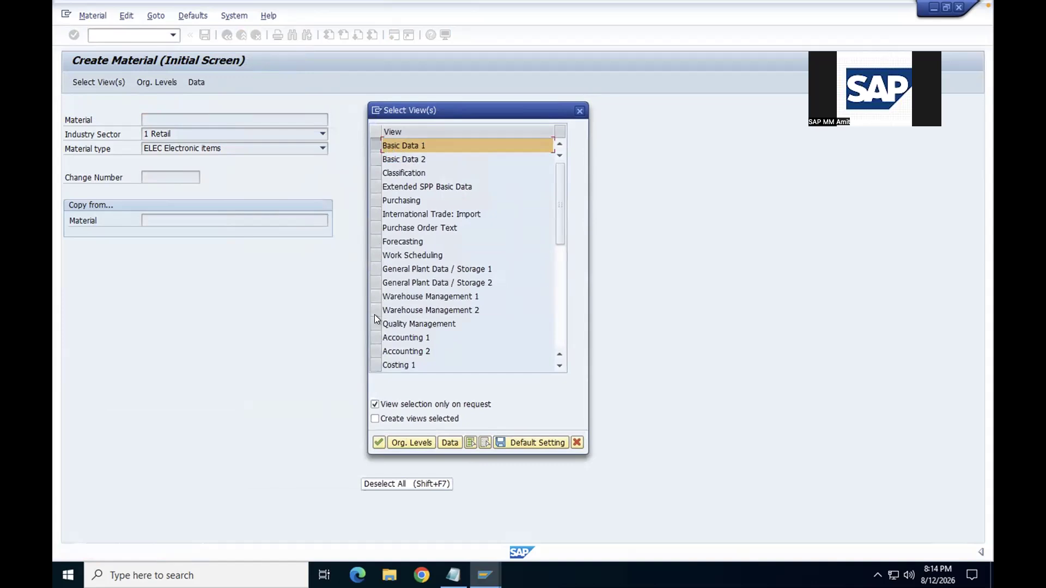
Step: Add the Accounting 1 and Purchasing views, save the selection as the default setting and continue to the organizational levels
{"action": "left_click", "coordinate": [373, 338]}
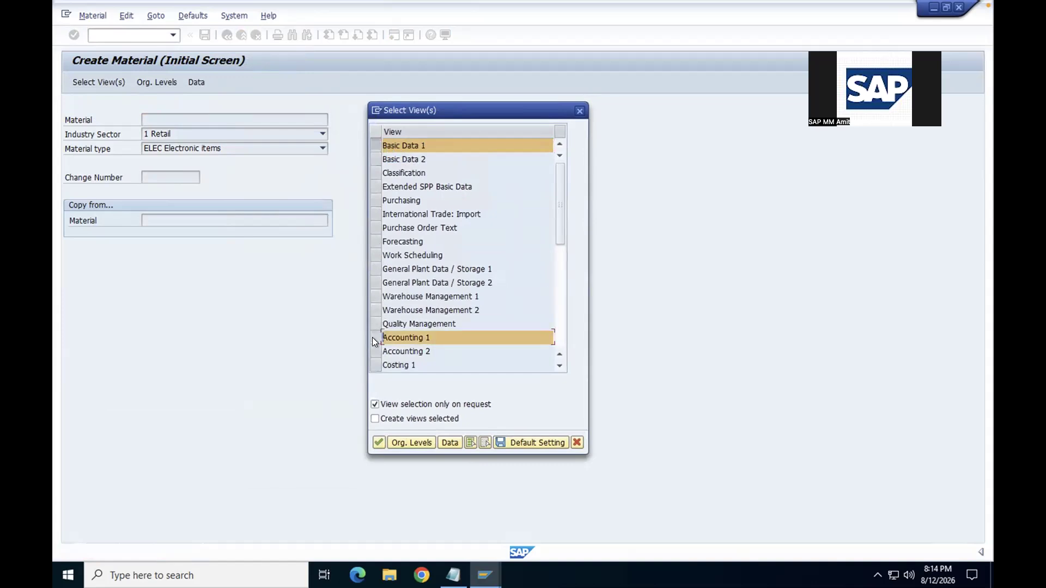
{"action": "left_click", "coordinate": [559, 366]}
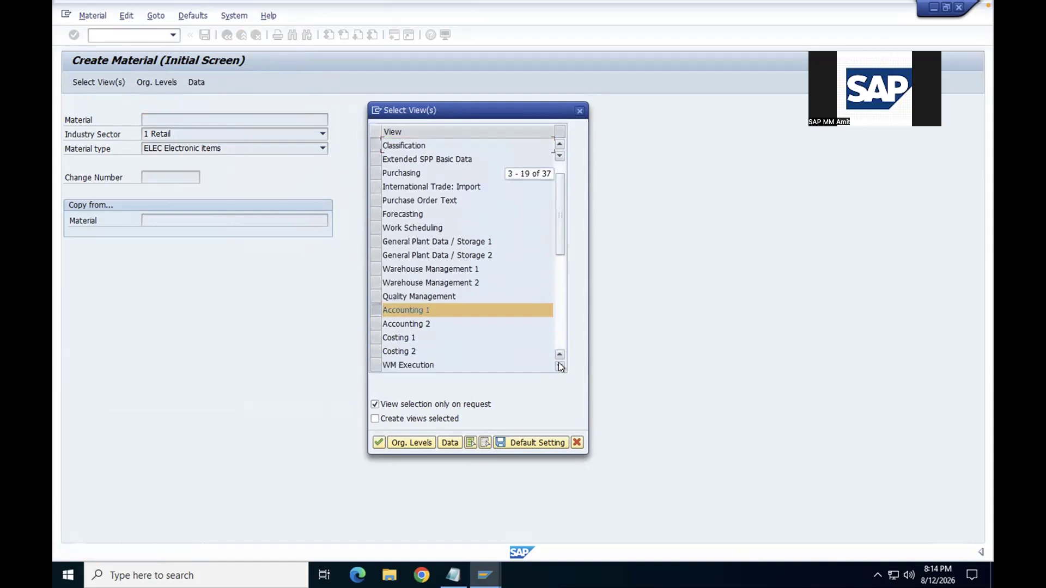
{"action": "left_click", "coordinate": [560, 366]}
{"action": "left_click", "coordinate": [560, 366]}
{"action": "left_click", "coordinate": [560, 366]}
{"action": "left_click", "coordinate": [559, 366]}
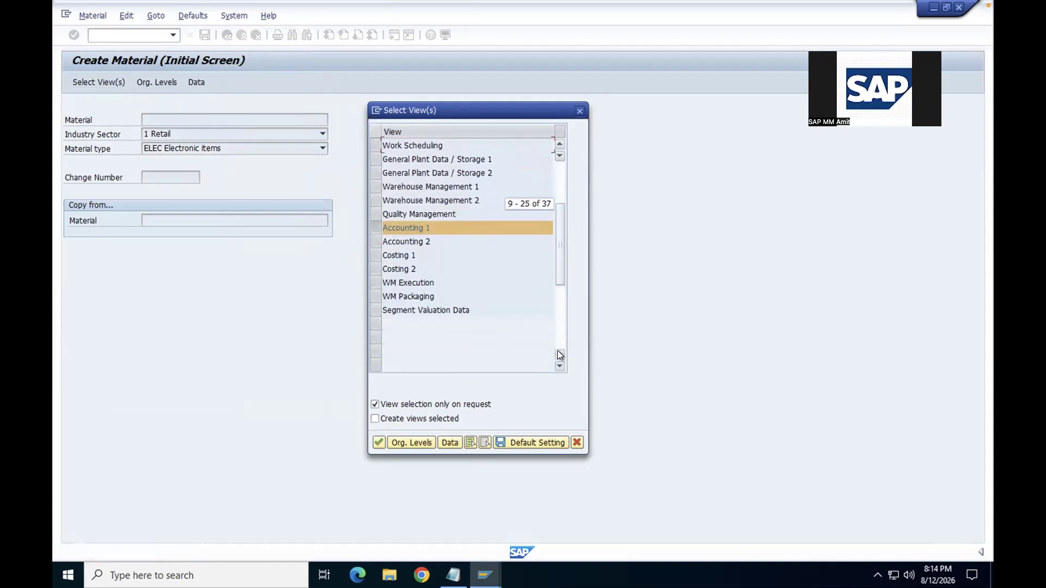
{"action": "left_click", "coordinate": [560, 355]}
{"action": "left_click", "coordinate": [560, 354]}
{"action": "left_click", "coordinate": [560, 355]}
{"action": "left_click", "coordinate": [559, 355]}
{"action": "left_click", "coordinate": [559, 355]}
{"action": "left_click", "coordinate": [559, 355]}
{"action": "left_click", "coordinate": [559, 355]}
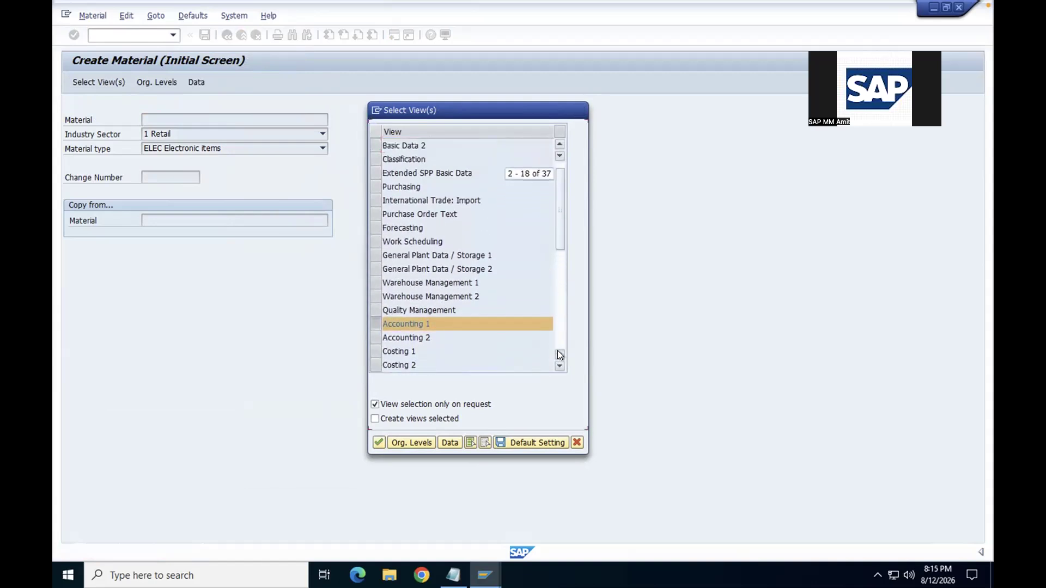
{"action": "left_click", "coordinate": [560, 355]}
{"action": "left_click", "coordinate": [374, 201]}
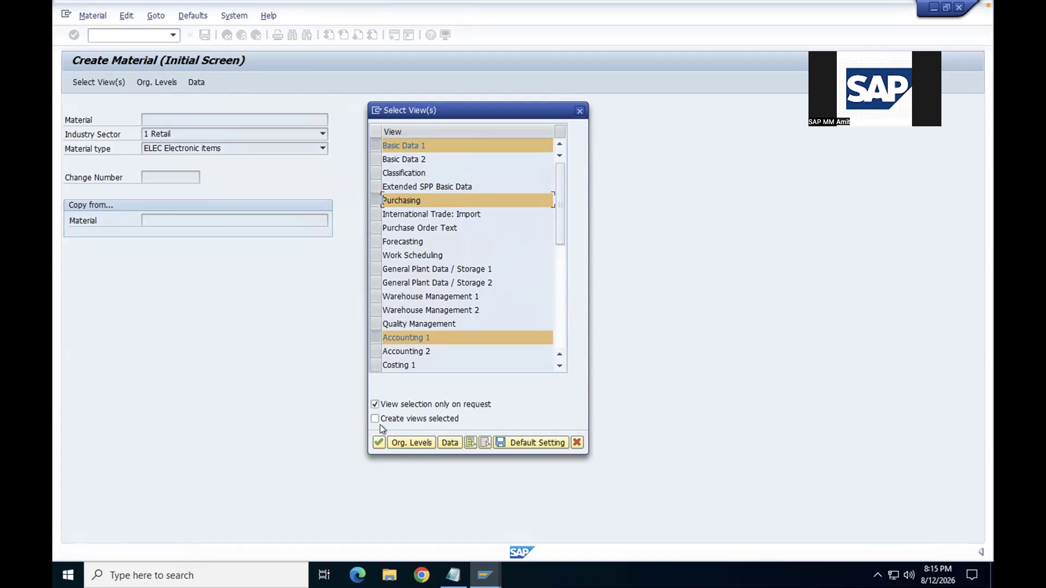
{"action": "left_click", "coordinate": [511, 441]}
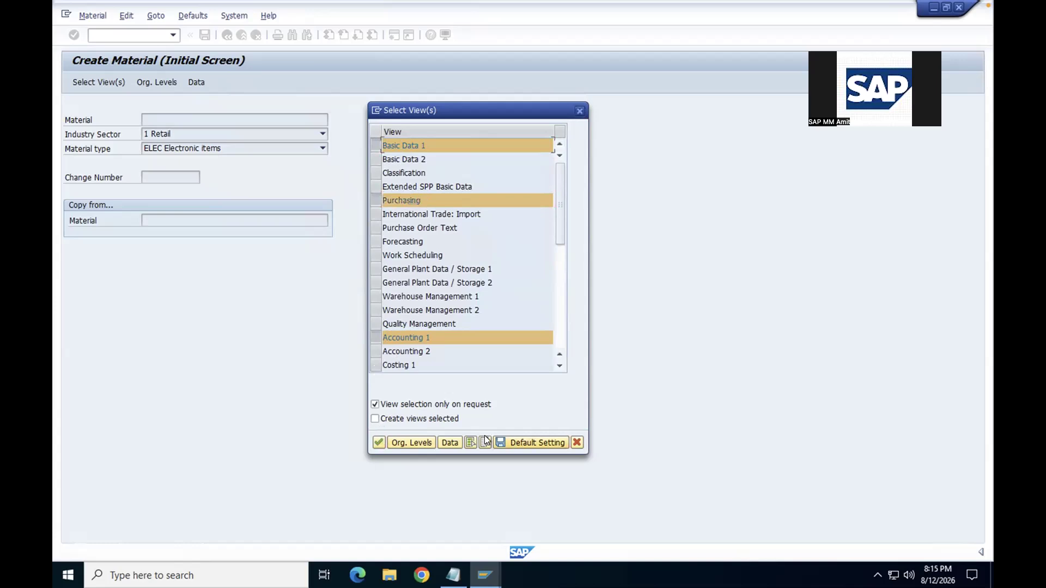
{"action": "left_click", "coordinate": [380, 443]}
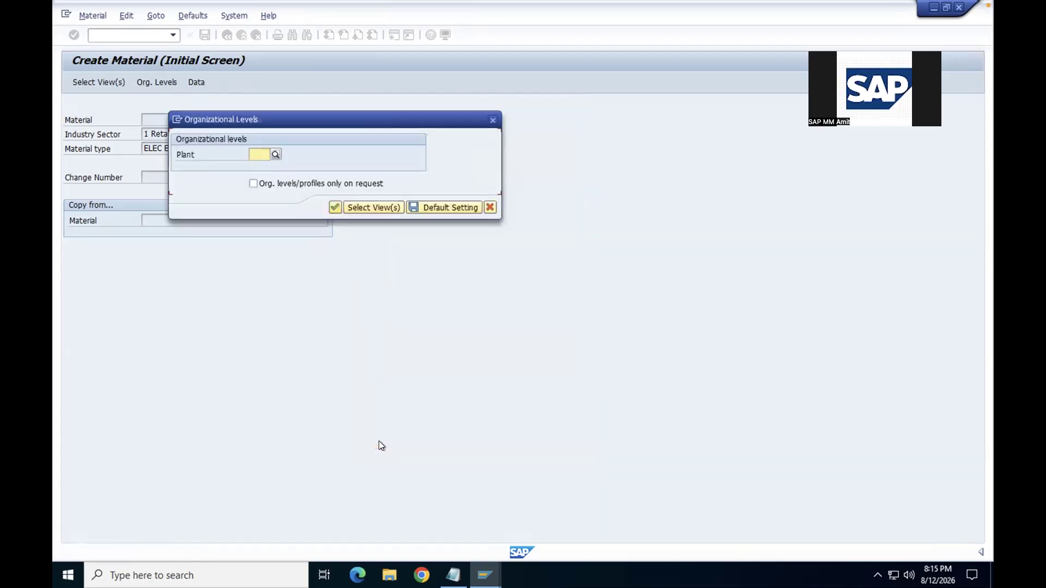
Step: Set the plant to 1710 in the organizational levels and continue to the material's basic data
{"action": "left_click_drag", "start_coordinate": [334, 112], "coordinate": [491, 122]}
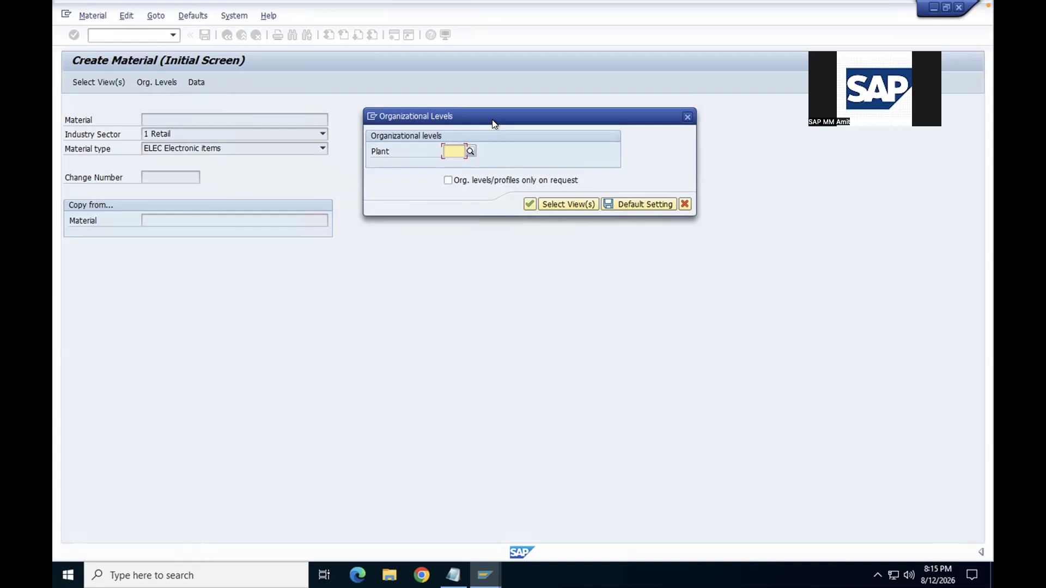
{"action": "type", "text": "1710"}
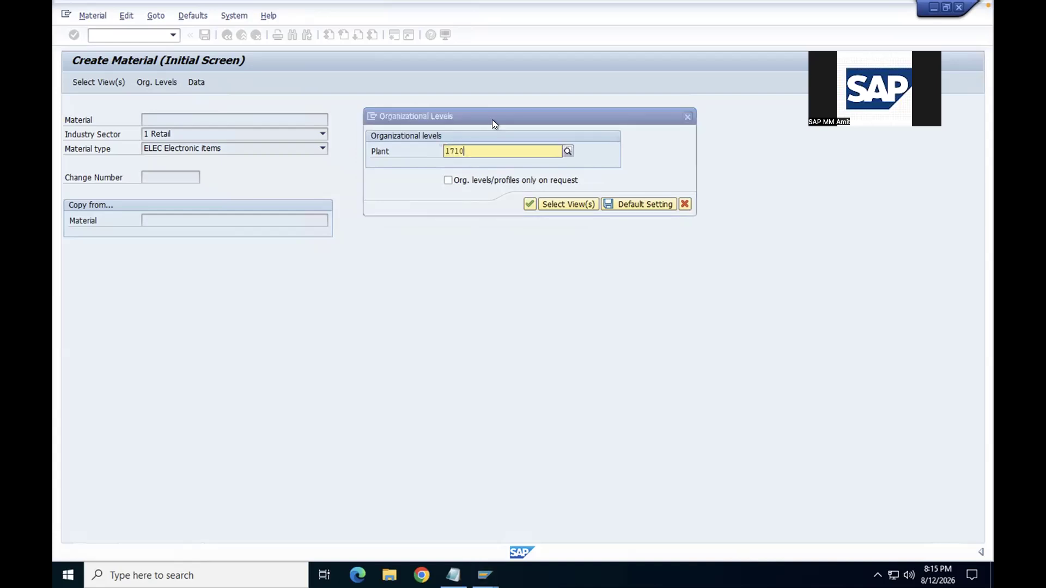
{"action": "left_click", "coordinate": [458, 179]}
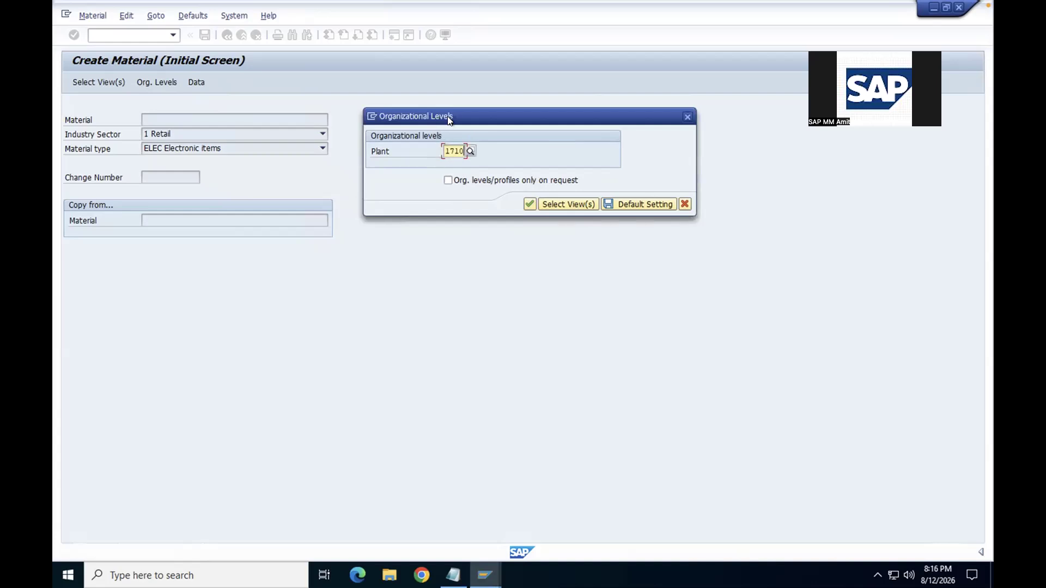
{"action": "left_click", "coordinate": [529, 205]}
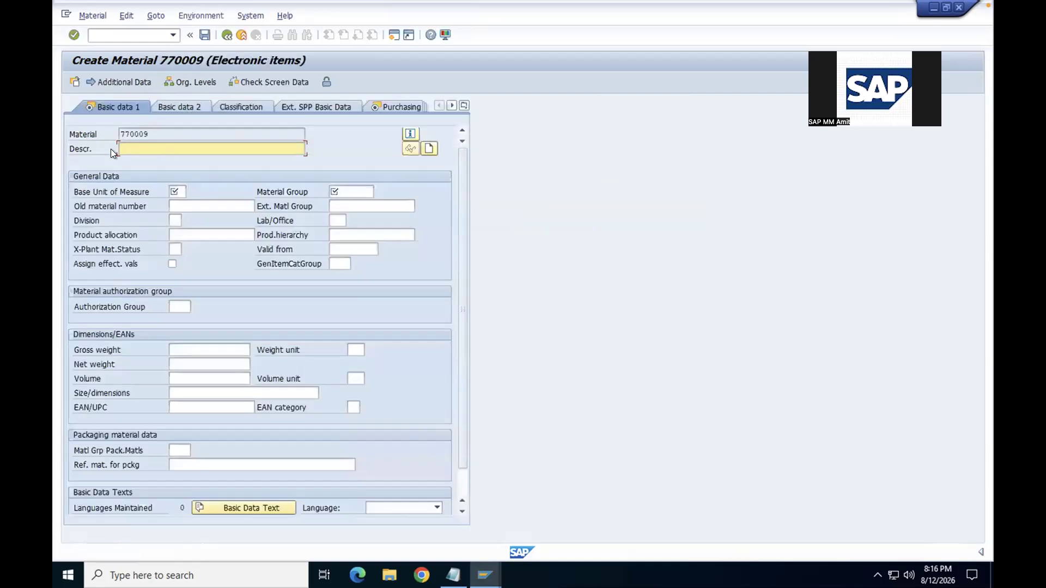
Step: Enter the material description Samsung S24 and choose EA (each) as the base unit of measure
{"action": "type", "text": "Samsung S24"}
{"action": "left_click", "coordinate": [177, 190]}
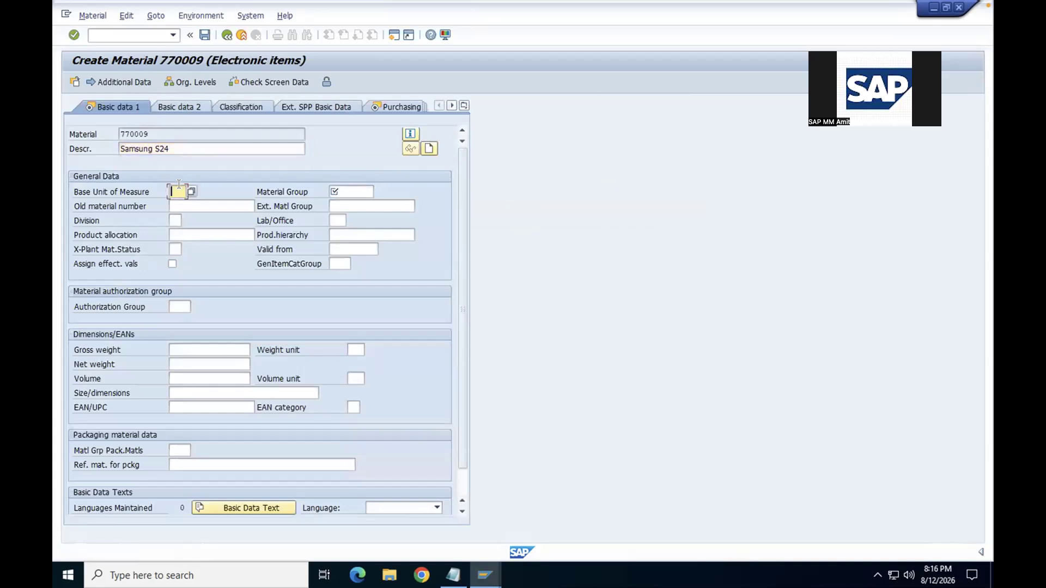
{"action": "left_click", "coordinate": [190, 185]}
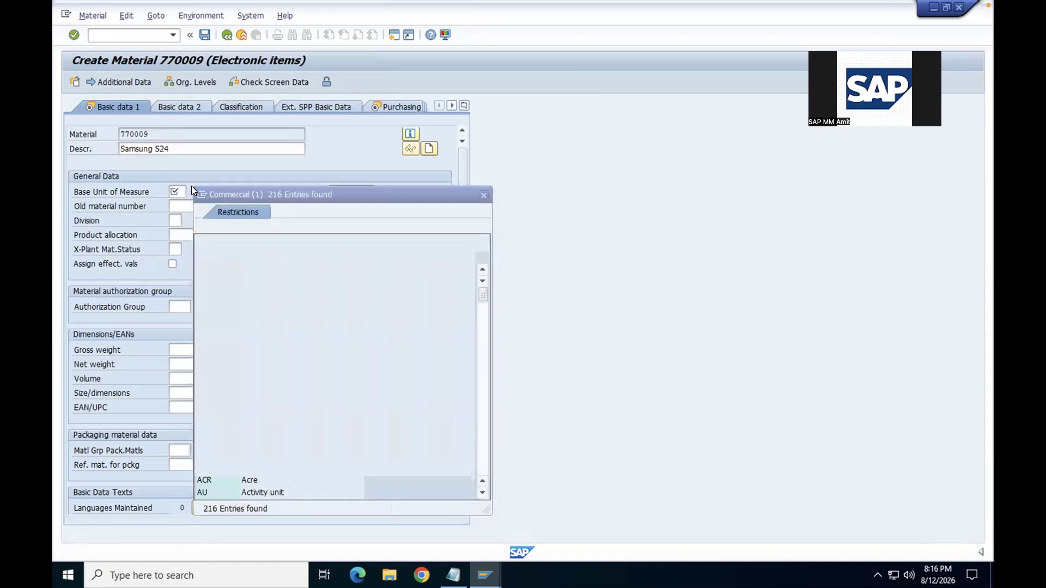
{"action": "scroll", "coordinate": [260, 332], "scroll_direction": "down", "scroll_amount": 10}
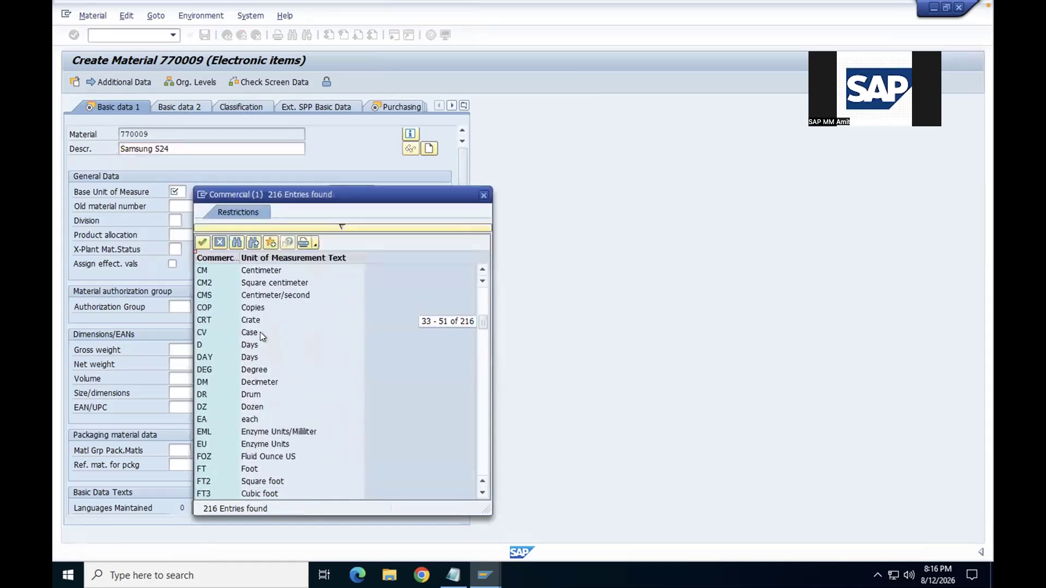
{"action": "double_click", "coordinate": [211, 418]}
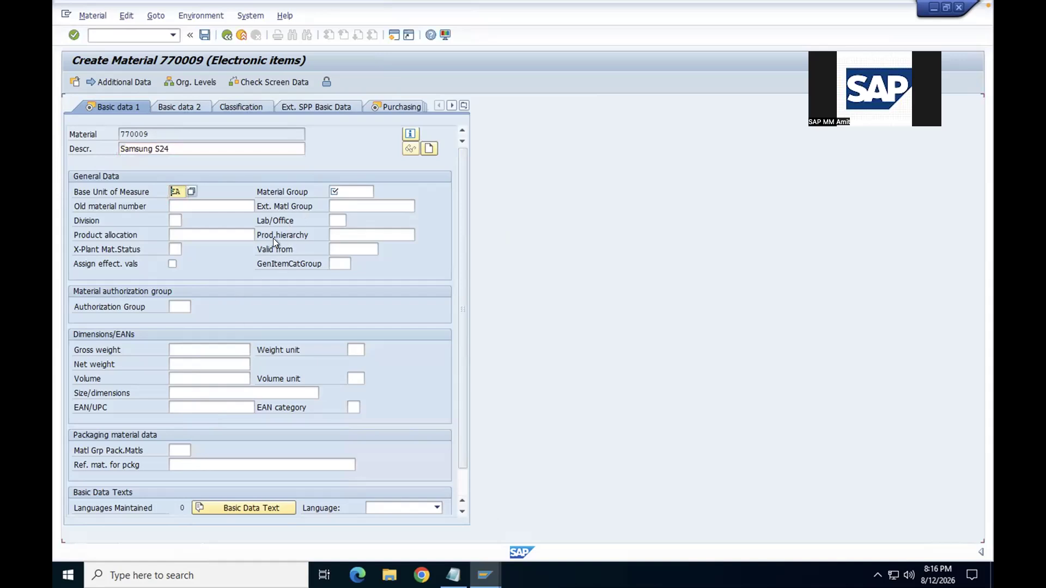
Step: Set the material group to 01 (Material group 1) and continue to the material's purchasing data
{"action": "left_click", "coordinate": [351, 190]}
{"action": "left_click", "coordinate": [375, 187]}
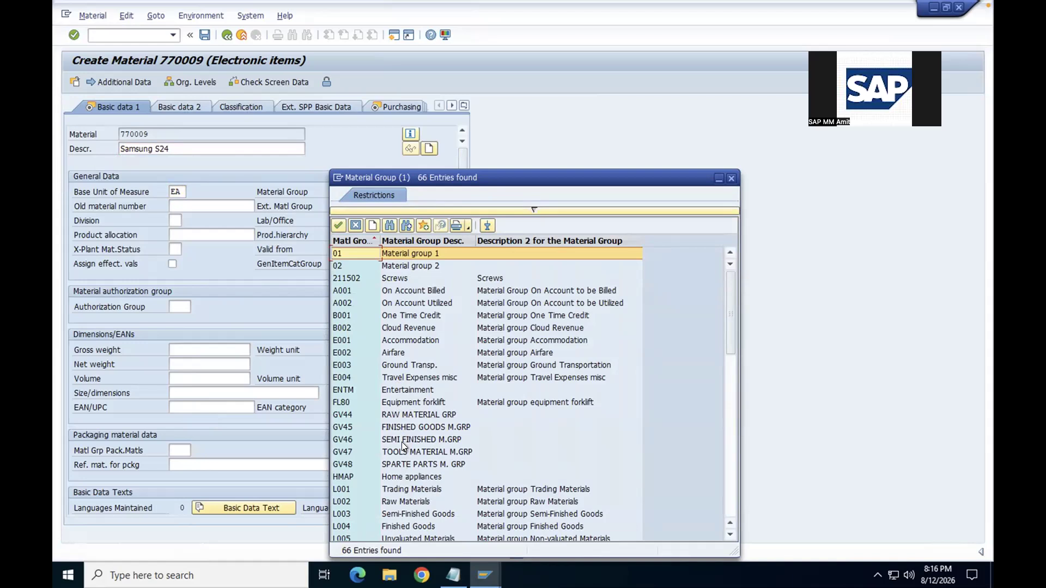
{"action": "scroll", "coordinate": [401, 443], "scroll_direction": "down", "scroll_amount": 3}
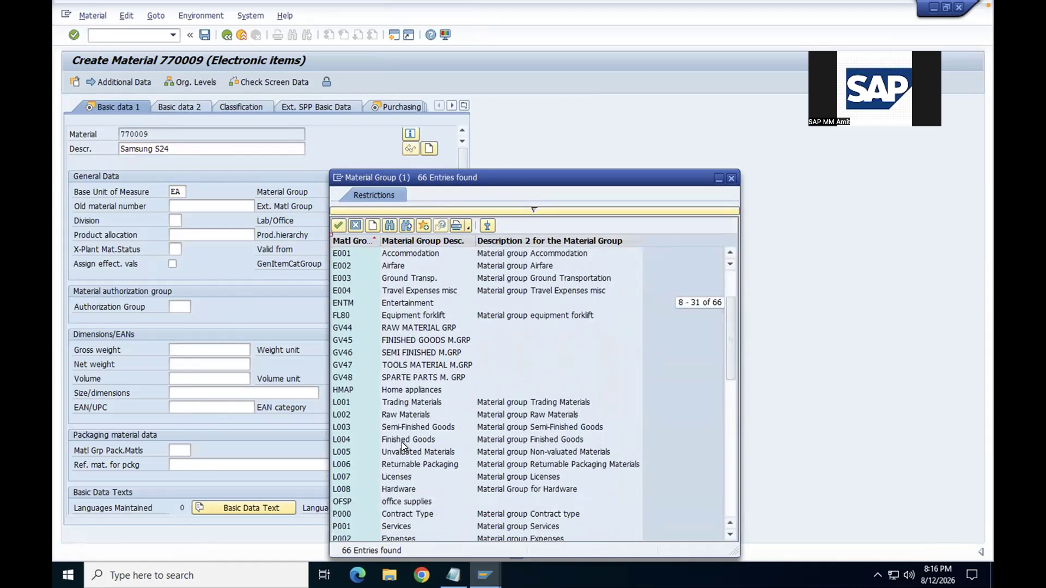
{"action": "scroll", "coordinate": [401, 442], "scroll_direction": "down", "scroll_amount": 1}
{"action": "scroll", "coordinate": [401, 442], "scroll_direction": "down", "scroll_amount": 1}
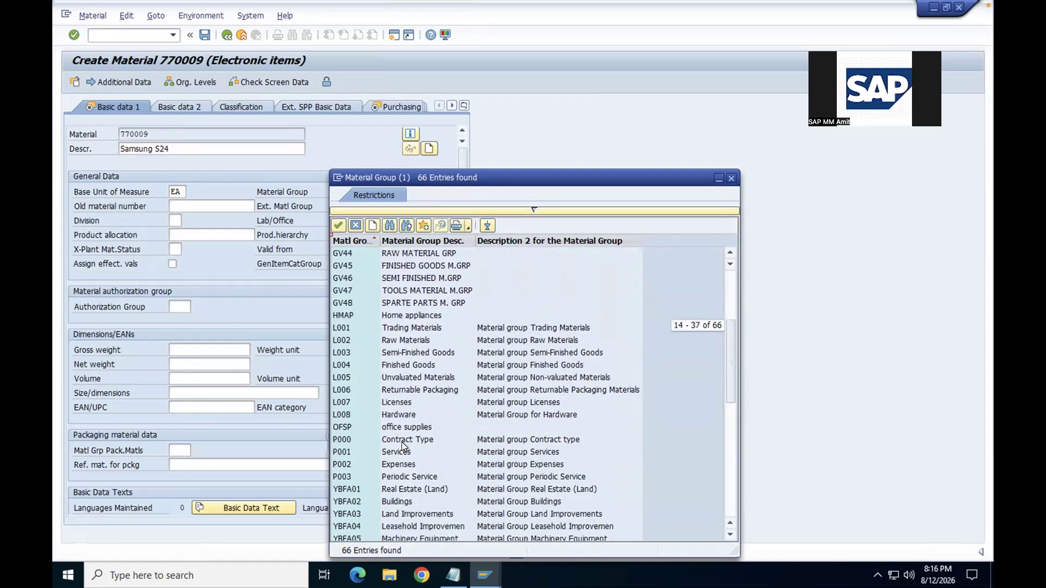
{"action": "scroll", "coordinate": [401, 442], "scroll_direction": "down", "scroll_amount": 1}
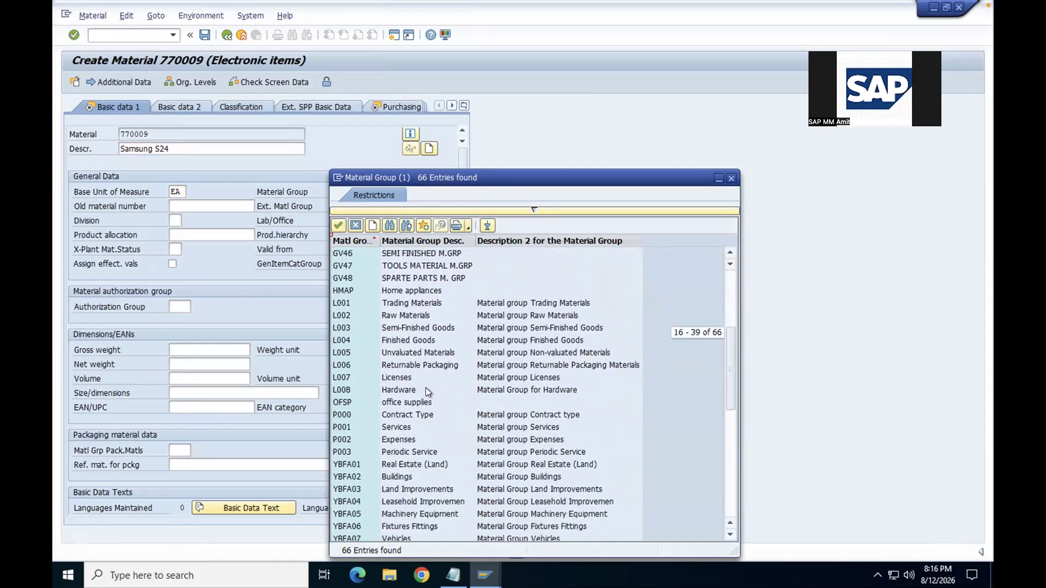
{"action": "scroll", "coordinate": [426, 387], "scroll_direction": "down", "scroll_amount": 1}
{"action": "scroll", "coordinate": [426, 387], "scroll_direction": "up", "scroll_amount": 7}
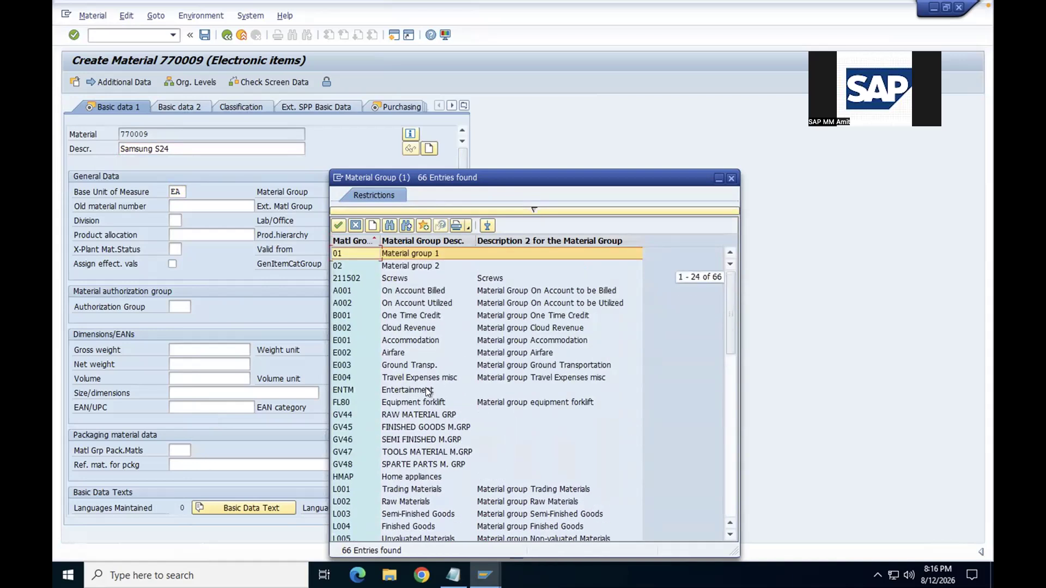
{"action": "double_click", "coordinate": [343, 252]}
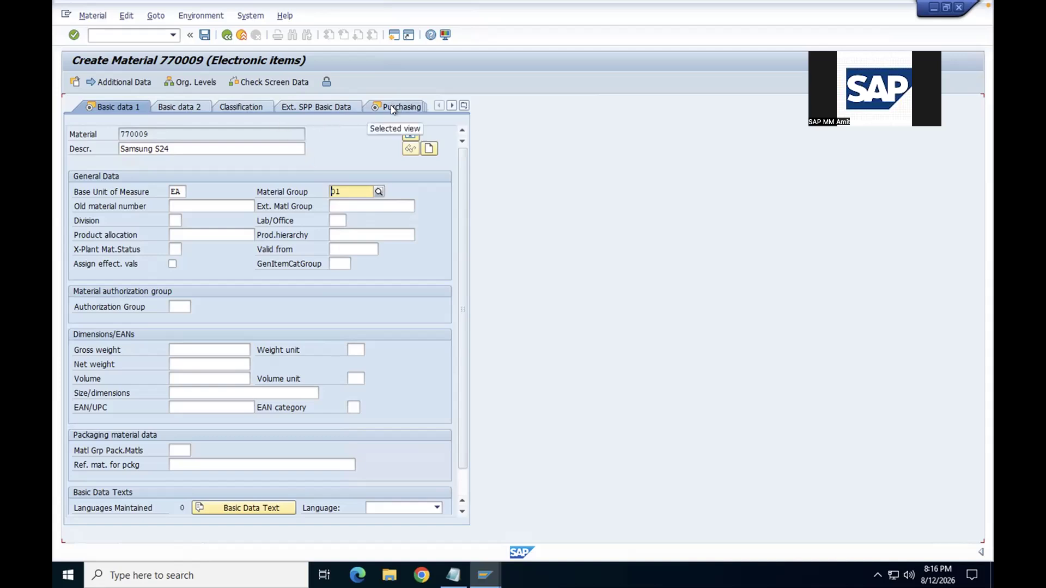
{"action": "key", "text": "Return"}
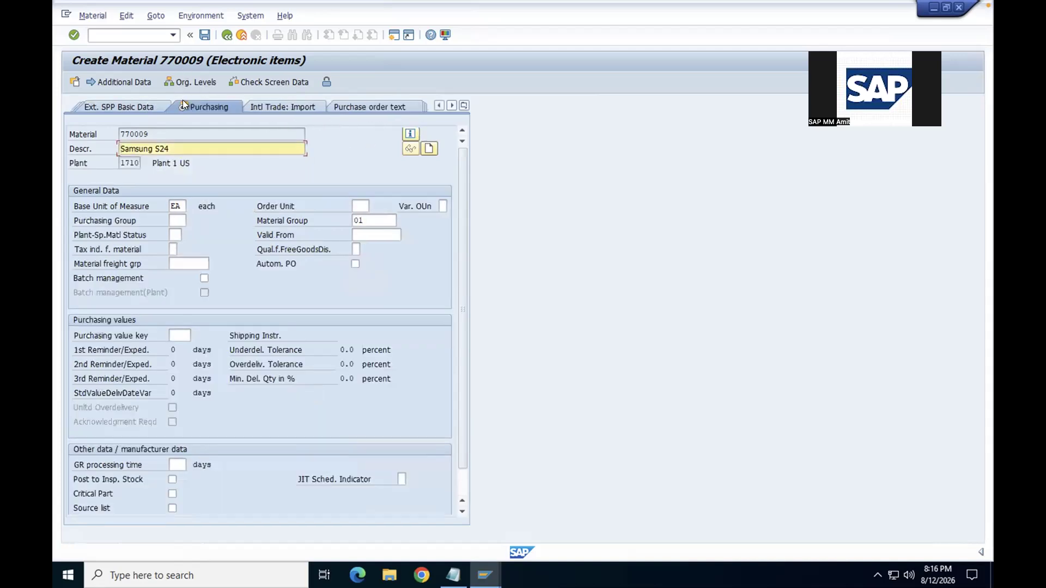
Step: Assign purchasing group 001 to the material and continue to the Accounting 1 data
{"action": "left_click", "coordinate": [176, 219]}
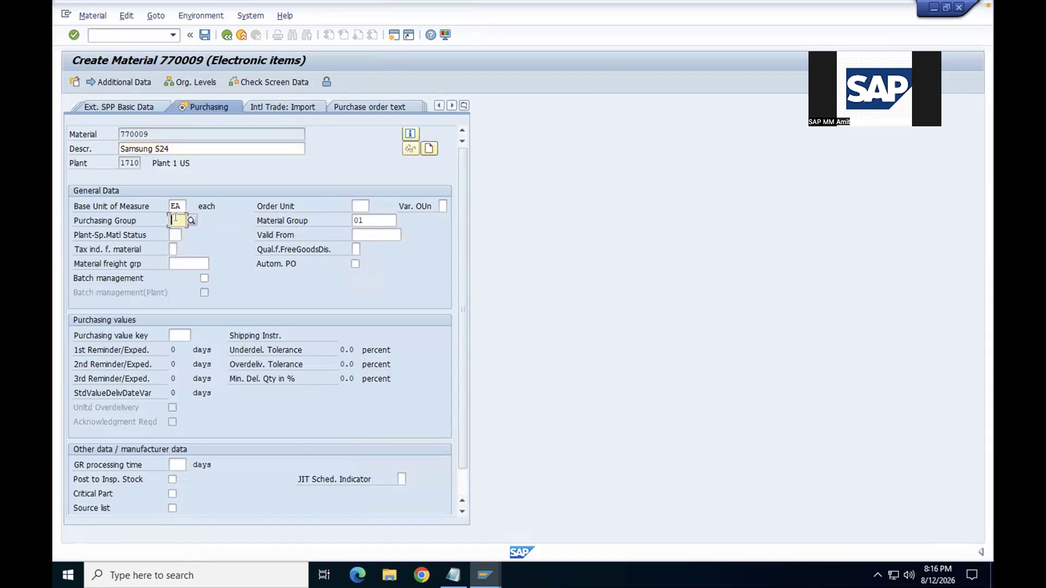
{"action": "left_click", "coordinate": [191, 219]}
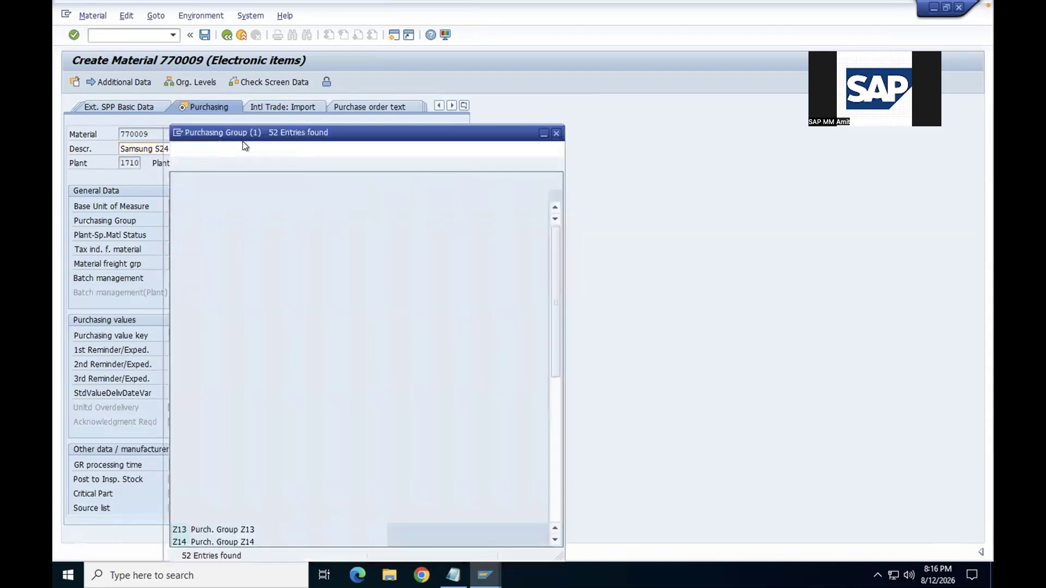
{"action": "left_click_drag", "start_coordinate": [254, 138], "coordinate": [345, 127]}
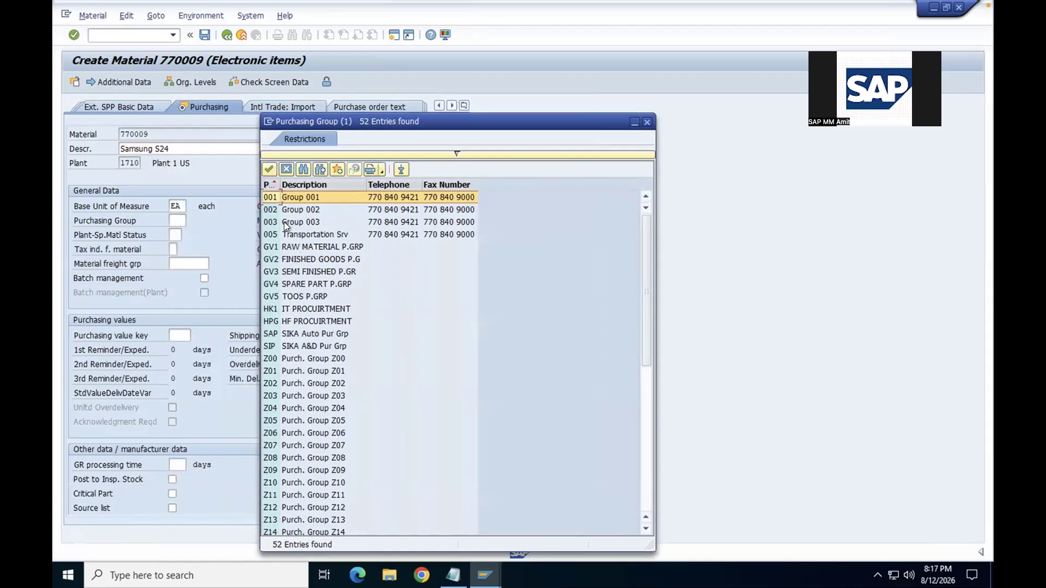
{"action": "double_click", "coordinate": [286, 197]}
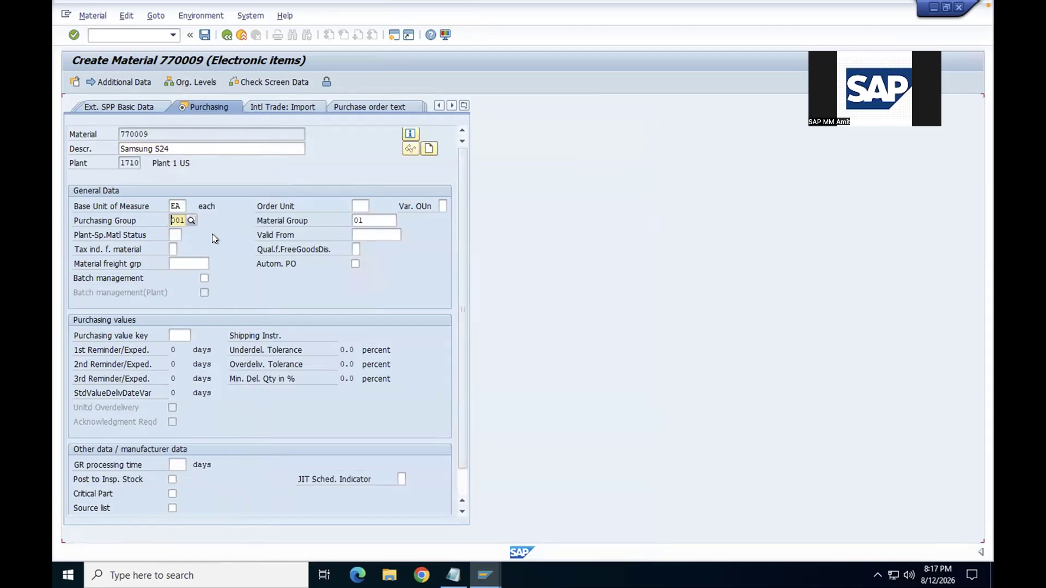
{"action": "key", "text": "Return"}
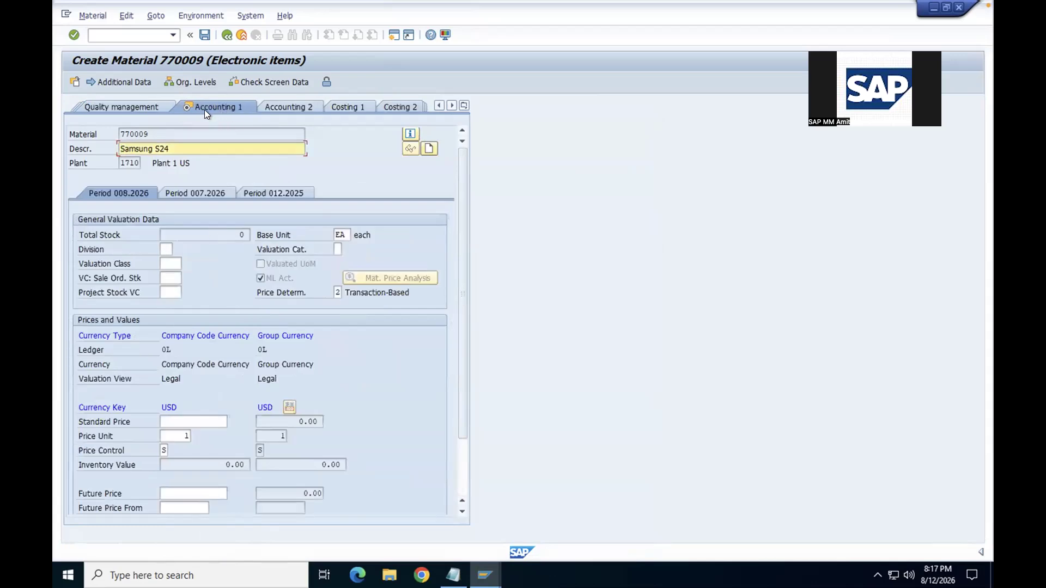
Step: Set the valuation class to 7920 (Finished Goods) and save the new material
{"action": "left_click", "coordinate": [166, 263]}
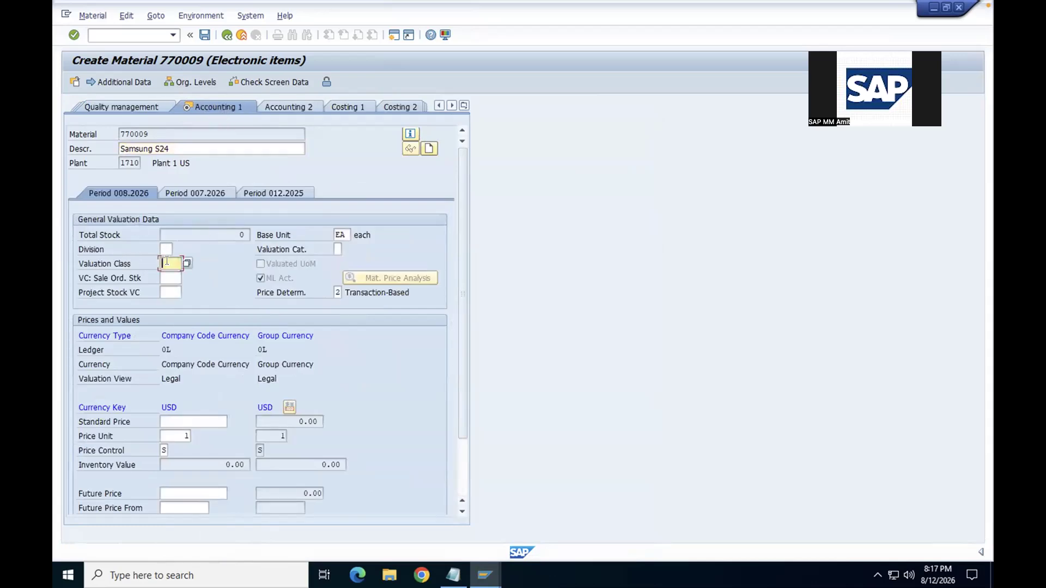
{"action": "left_click", "coordinate": [186, 263]}
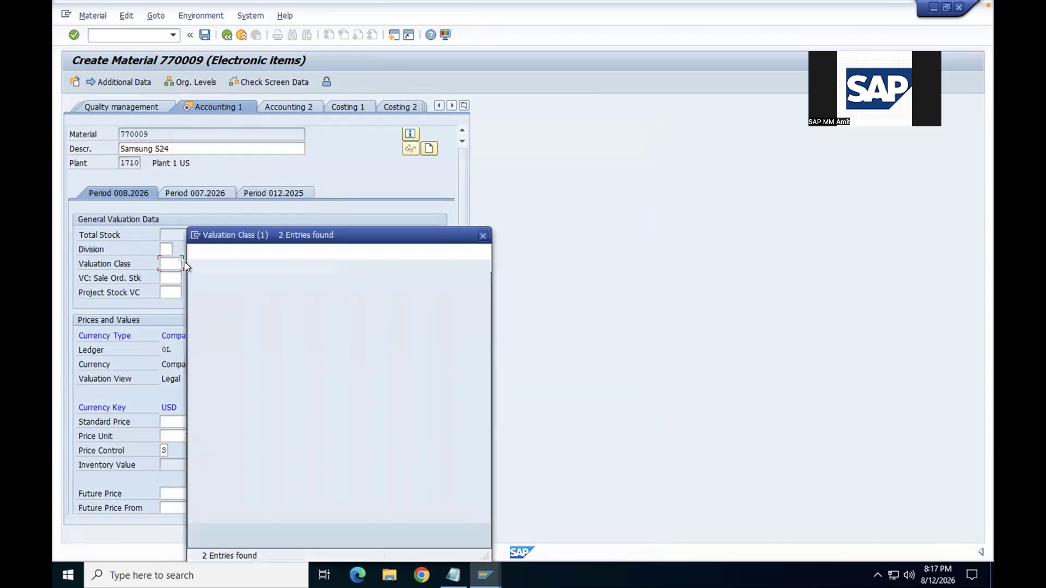
{"action": "left_click_drag", "start_coordinate": [237, 228], "coordinate": [321, 225]}
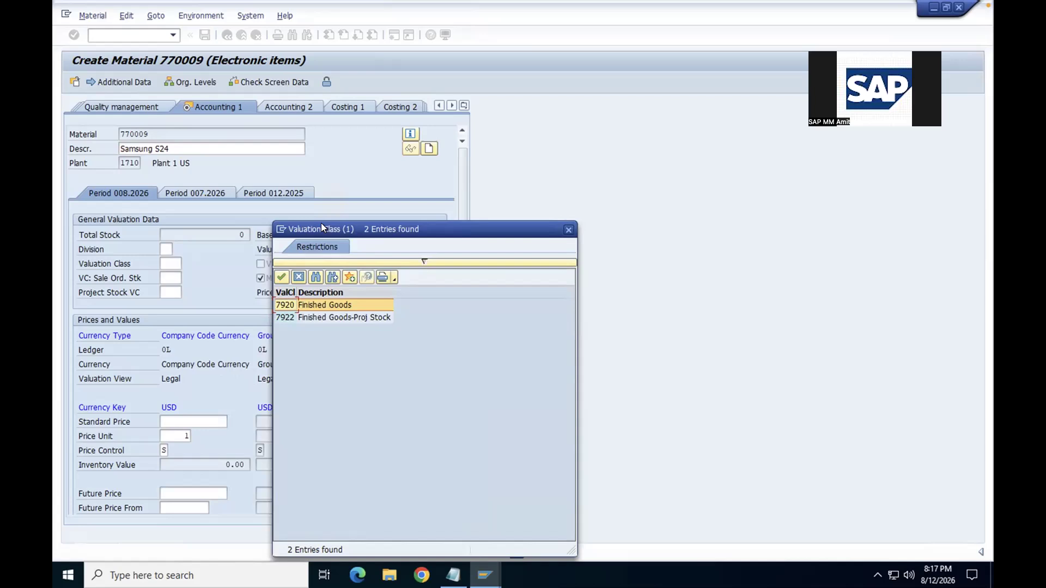
{"action": "double_click", "coordinate": [290, 305]}
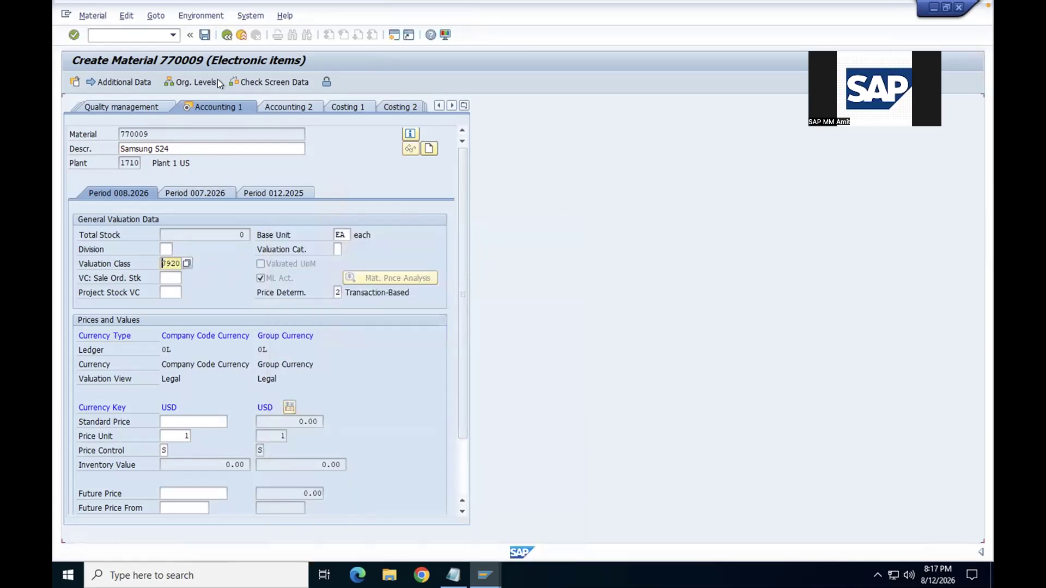
{"action": "left_click", "coordinate": [204, 35]}
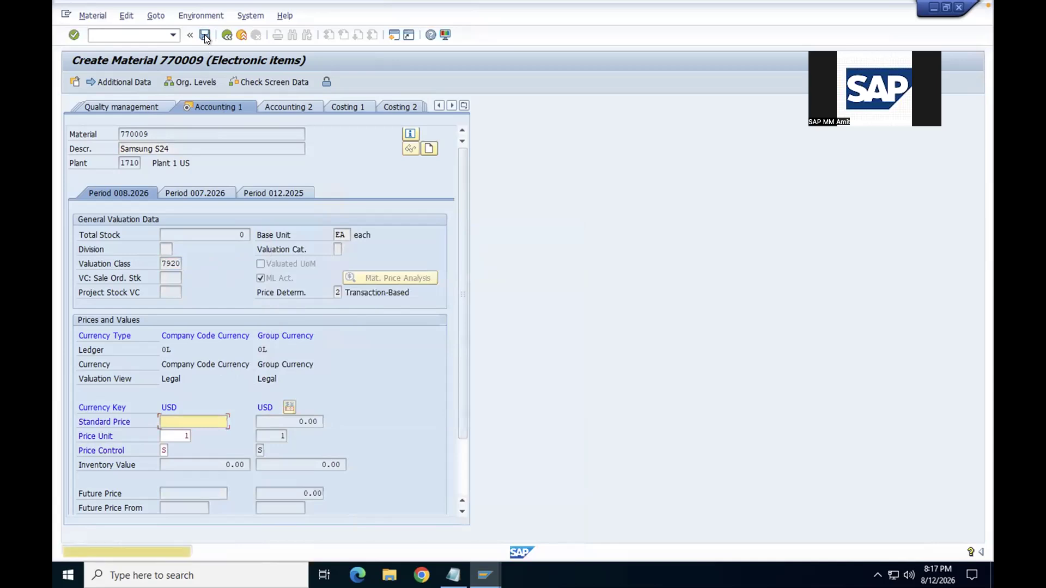
{"action": "left_click", "coordinate": [205, 34]}
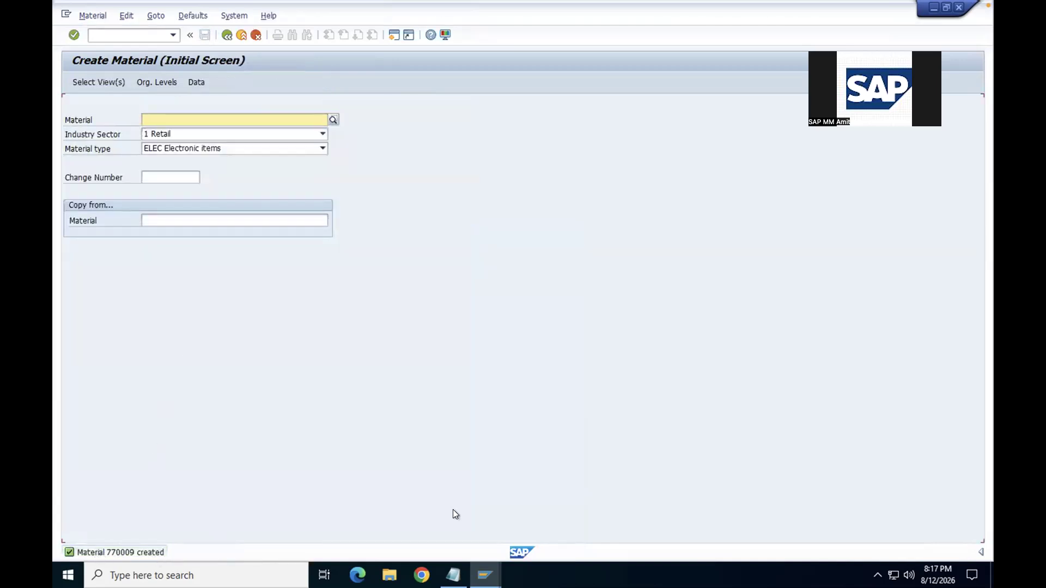
Step: Switch to the Notepad notes and record the new material number 770009 on the Material line
{"action": "left_click", "coordinate": [452, 574]}
{"action": "left_click", "coordinate": [333, 210]}
{"action": "left_click", "coordinate": [325, 218]}
{"action": "key", "text": "BackSpace"}
{"action": "key", "text": "BackSpace"}
{"action": "key", "text": "BackSpace"}
{"action": "type", "text": "770009"}
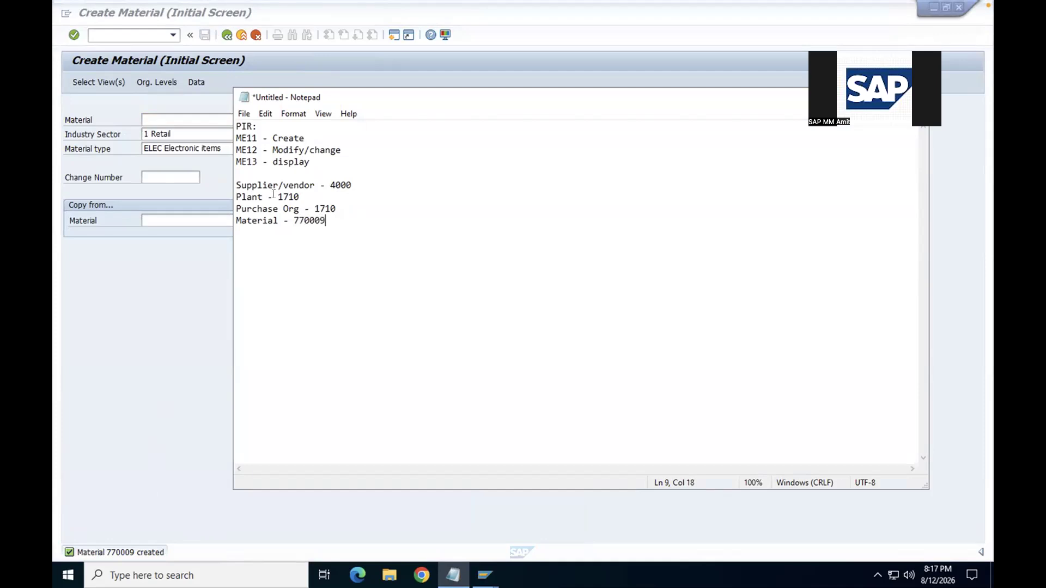
{"action": "left_click", "coordinate": [351, 185]}
{"action": "left_click_drag", "start_coordinate": [325, 221], "coordinate": [232, 184]}
{"action": "left_click", "coordinate": [257, 197]}
Step: Return to SAP, leave material creation and start transaction ME11 to create an info record
{"action": "left_click", "coordinate": [199, 124]}
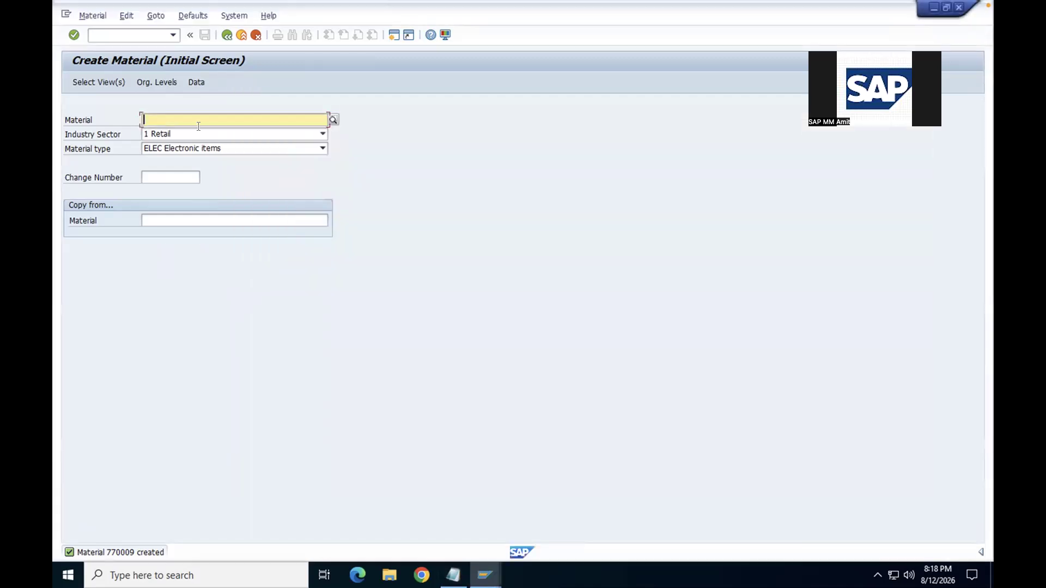
{"action": "left_click", "coordinate": [226, 35]}
{"action": "type", "text": "ME"}
{"action": "key", "text": "BackSpace"}
{"action": "type", "text": "E11"}
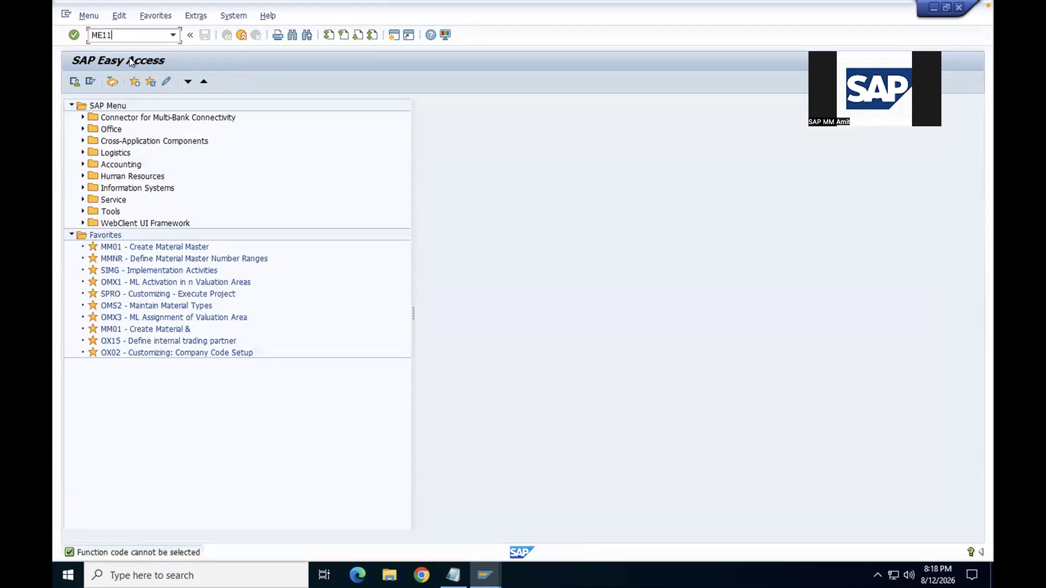
{"action": "key", "text": "Return"}
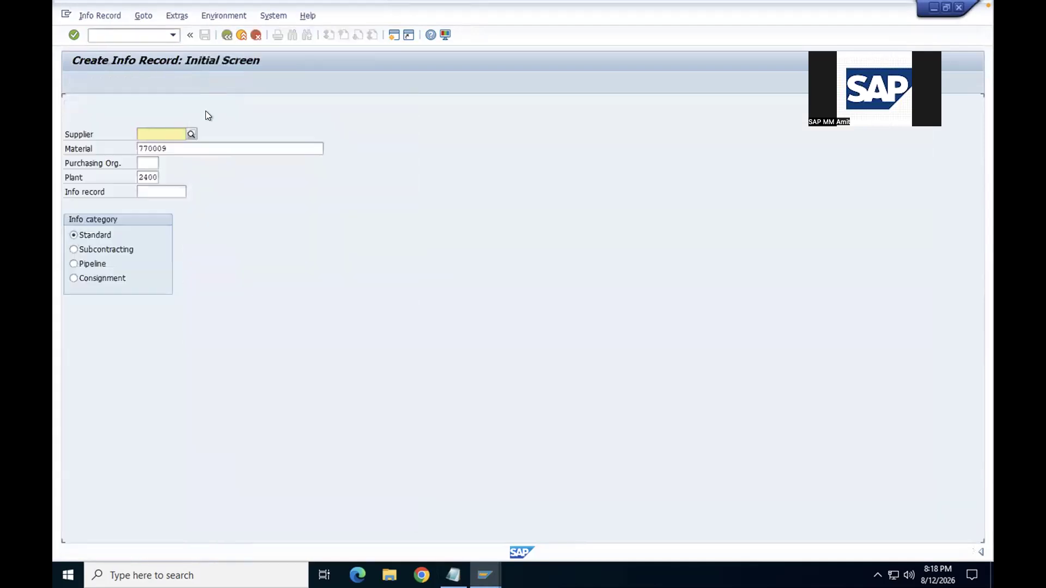
Step: Clear the prefilled material and plant from the info record's initial screen
{"action": "left_click", "coordinate": [145, 134]}
{"action": "left_click", "coordinate": [154, 147]}
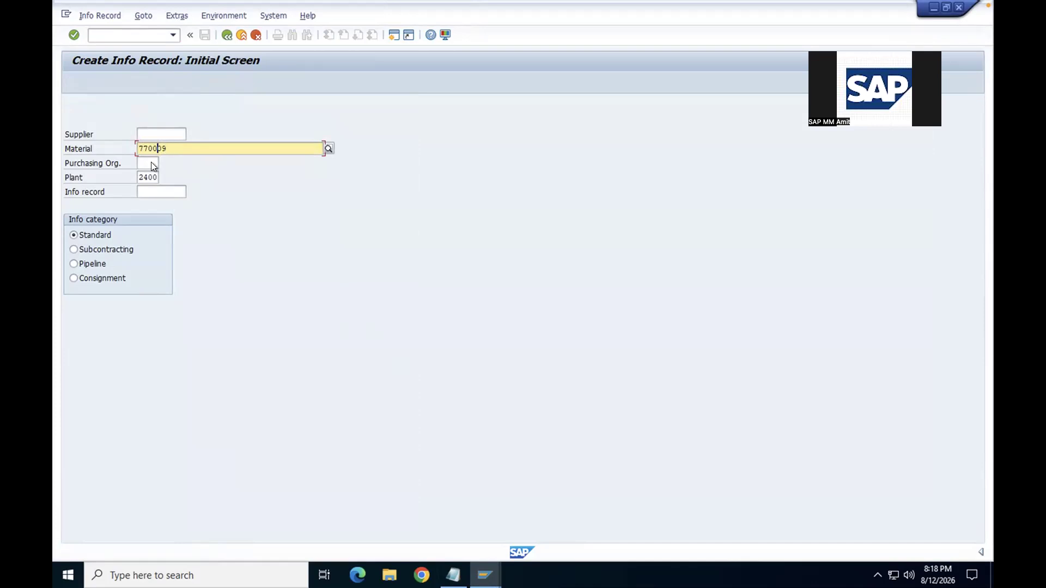
{"action": "left_click", "coordinate": [149, 177]}
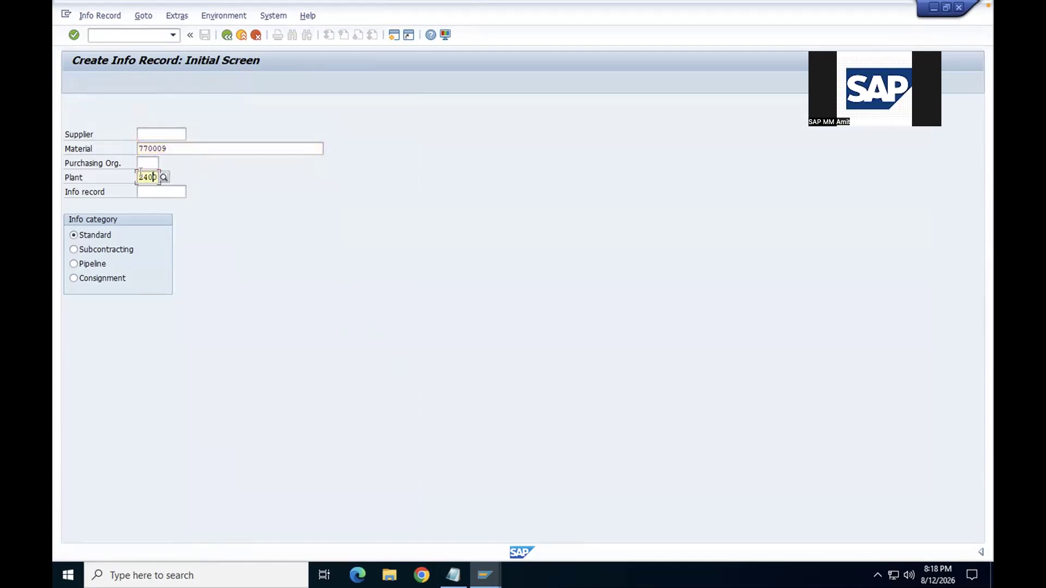
{"action": "left_click", "coordinate": [139, 192]}
{"action": "left_click", "coordinate": [148, 148]}
{"action": "double_click", "coordinate": [148, 148]}
{"action": "key", "text": "Delete"}
{"action": "left_click", "coordinate": [147, 177]}
{"action": "double_click", "coordinate": [147, 177]}
{"action": "key", "text": "Delete"}
{"action": "left_click", "coordinate": [157, 132]}
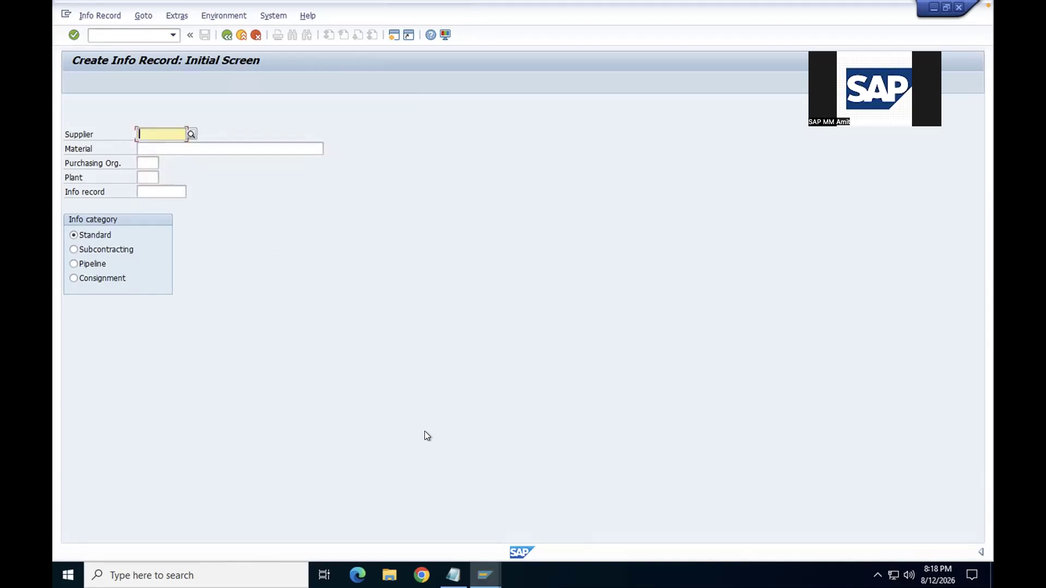
Step: Enter supplier 4000, material 770009, purchasing organization 1710 and plant 1710 for the info record
{"action": "type", "text": "4000"}
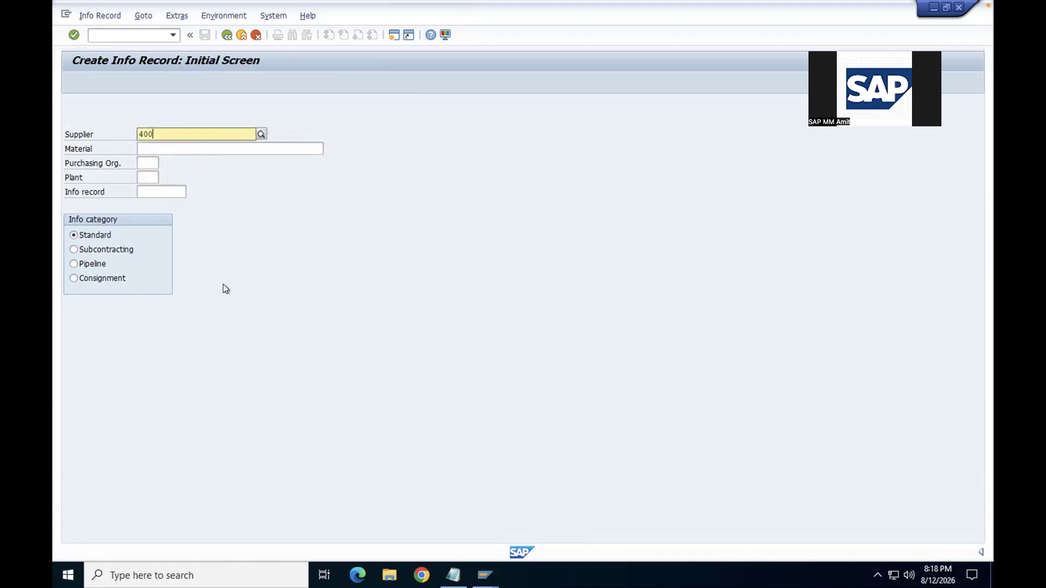
{"action": "key", "text": "Tab"}
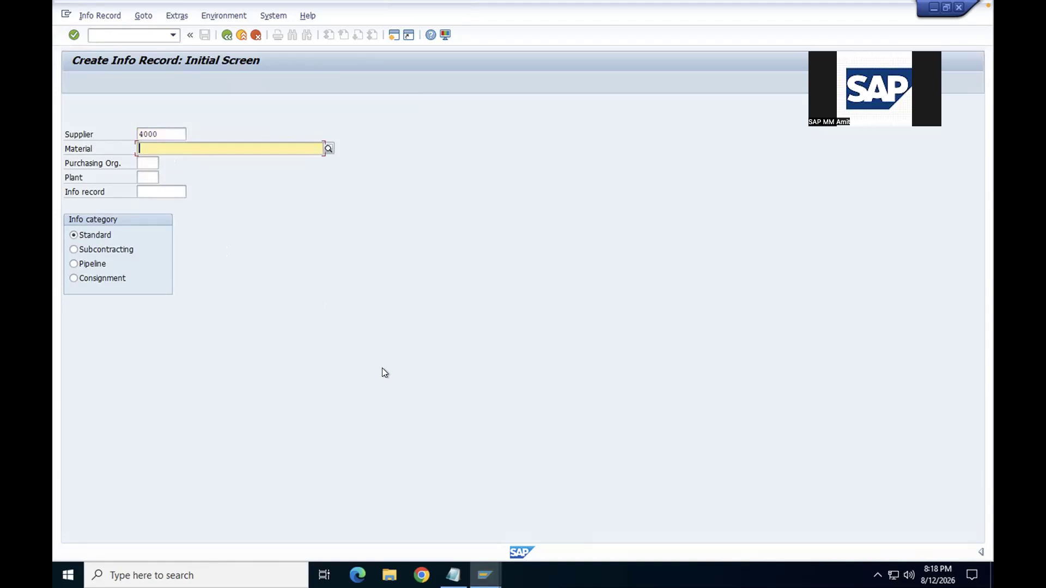
{"action": "type", "text": "770009"}
{"action": "key", "text": "Tab"}
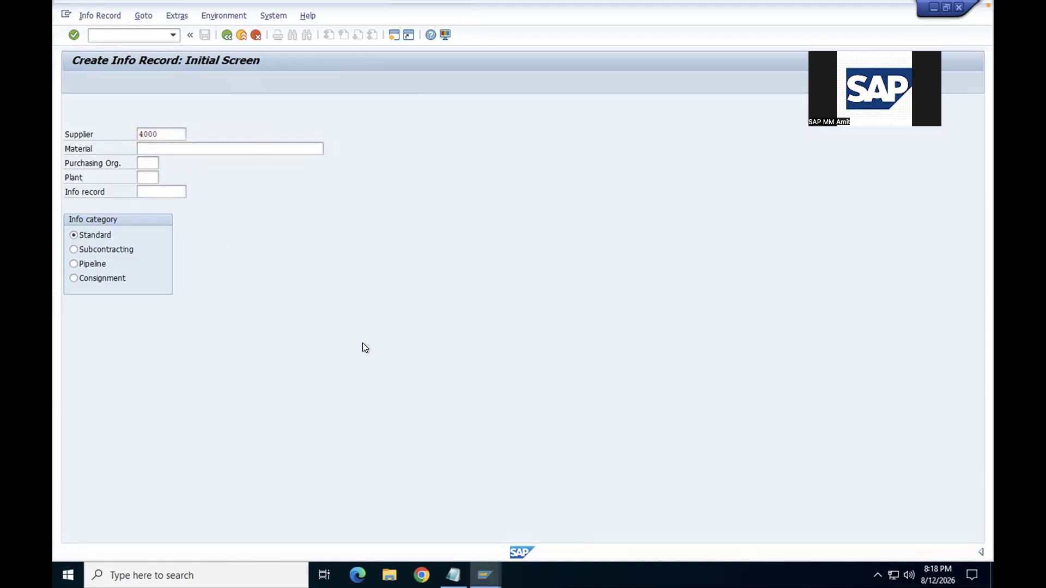
{"action": "type", "text": "1710"}
{"action": "key", "text": "Tab"}
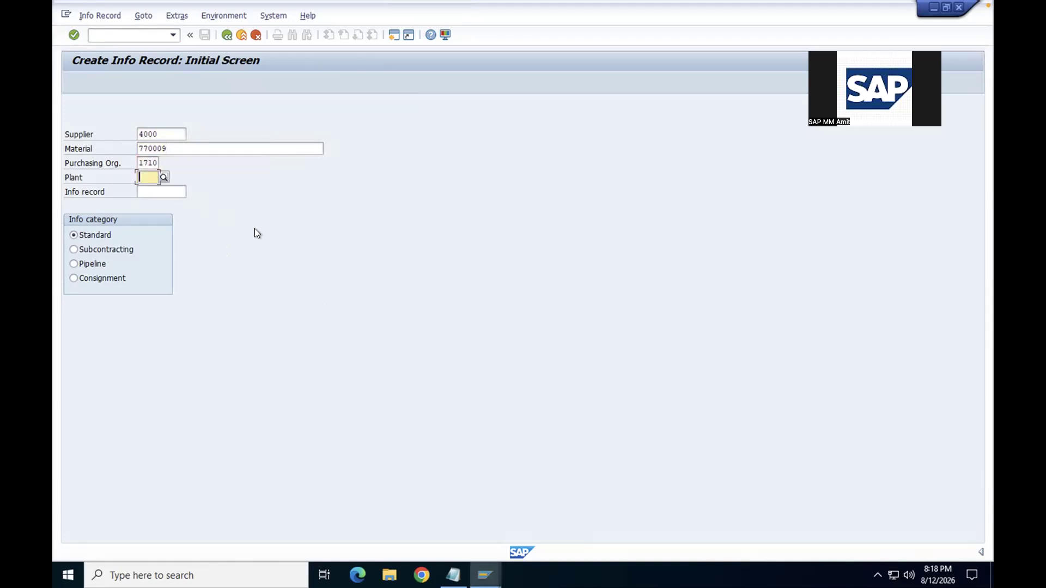
{"action": "type", "text": "1710"}
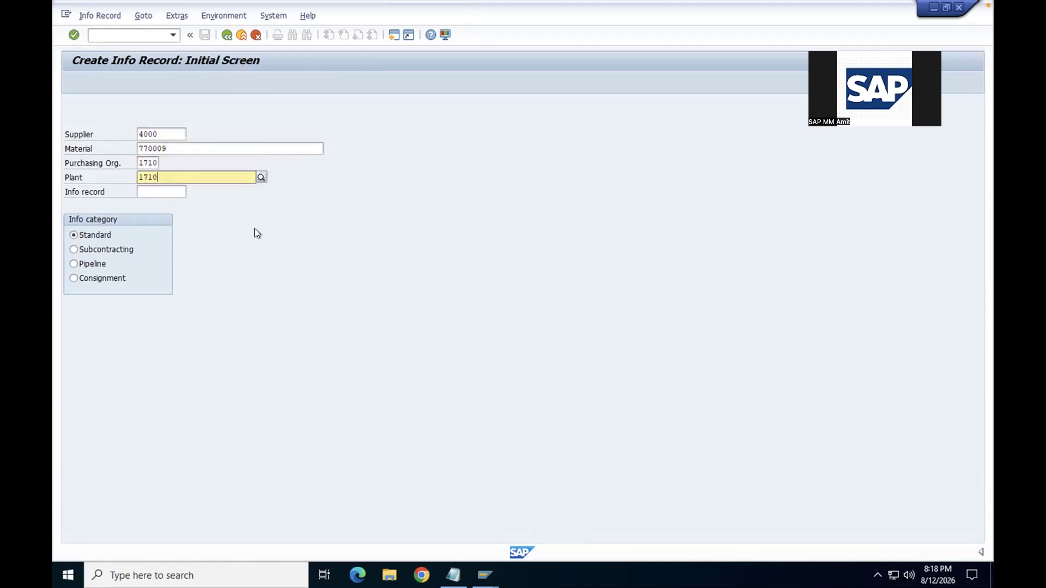
Step: Try to continue creating the info record for supplier 4000 with the Standard info category
{"action": "left_click", "coordinate": [165, 205]}
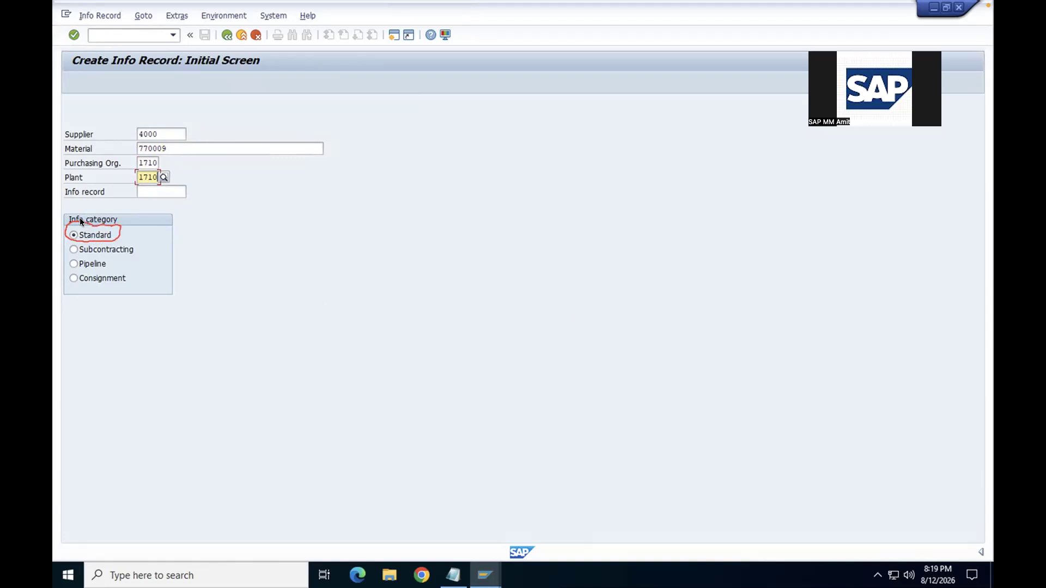
{"action": "left_click_drag", "start_coordinate": [65, 243], "coordinate": [72, 290]}
{"action": "left_click", "coordinate": [911, 371]}
{"action": "left_click", "coordinate": [162, 133]}
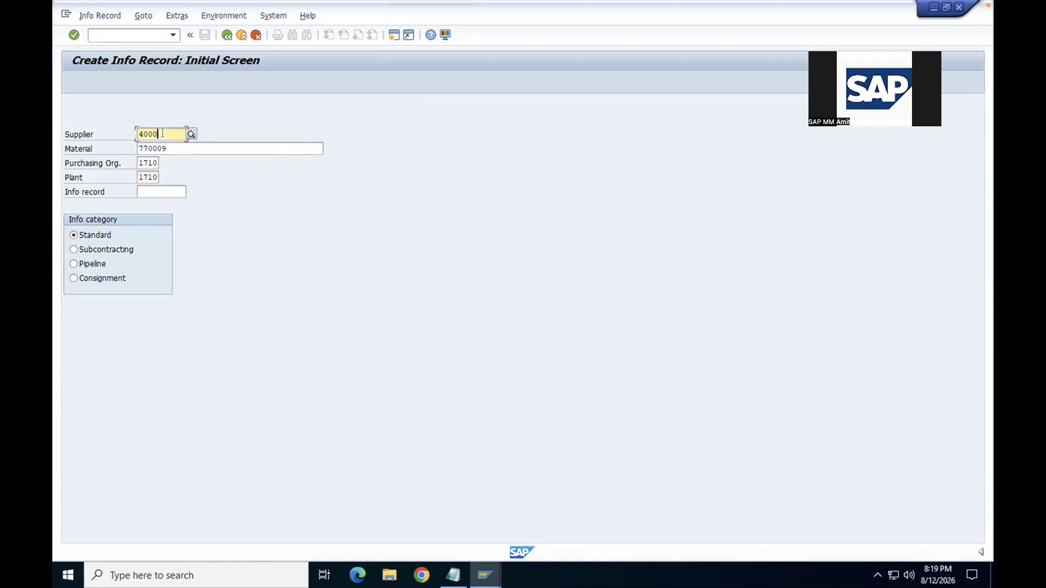
{"action": "key", "text": "Return"}
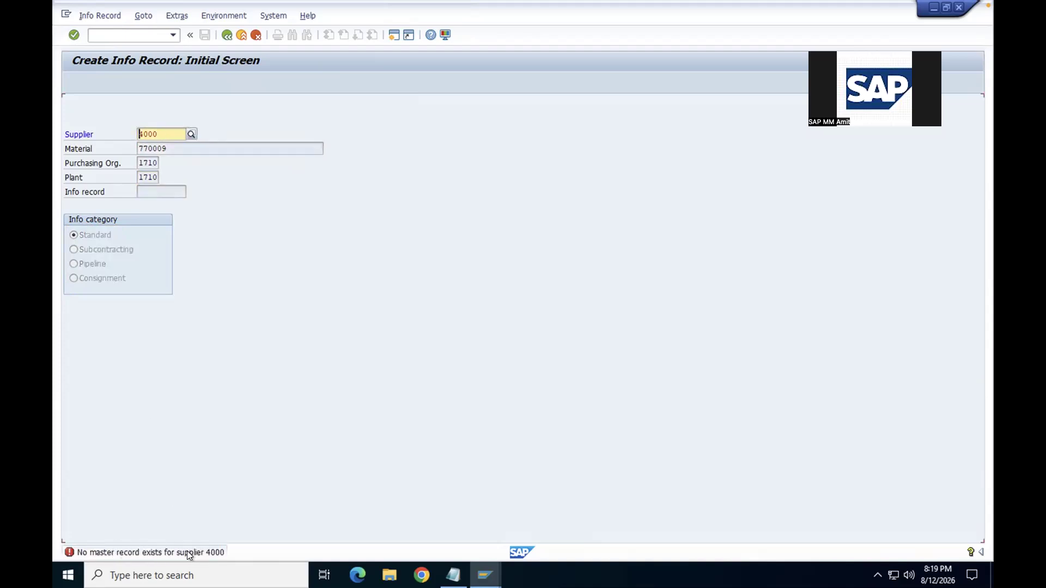
Step: Open a new SAP session and start transaction SE16N for the general table display
{"action": "left_click", "coordinate": [394, 35]}
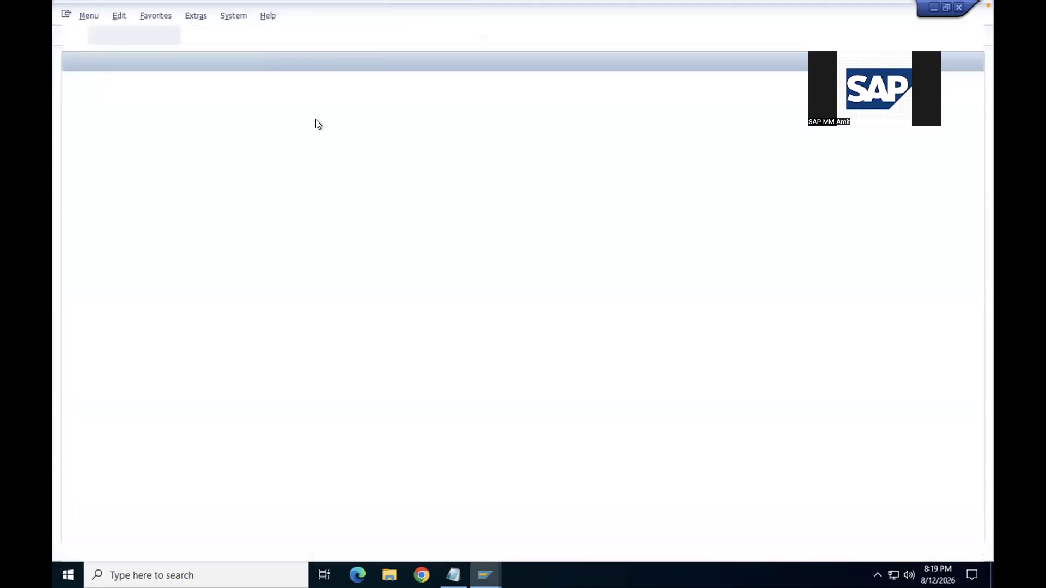
{"action": "type", "text": "se16n"}
{"action": "key", "text": "Return"}
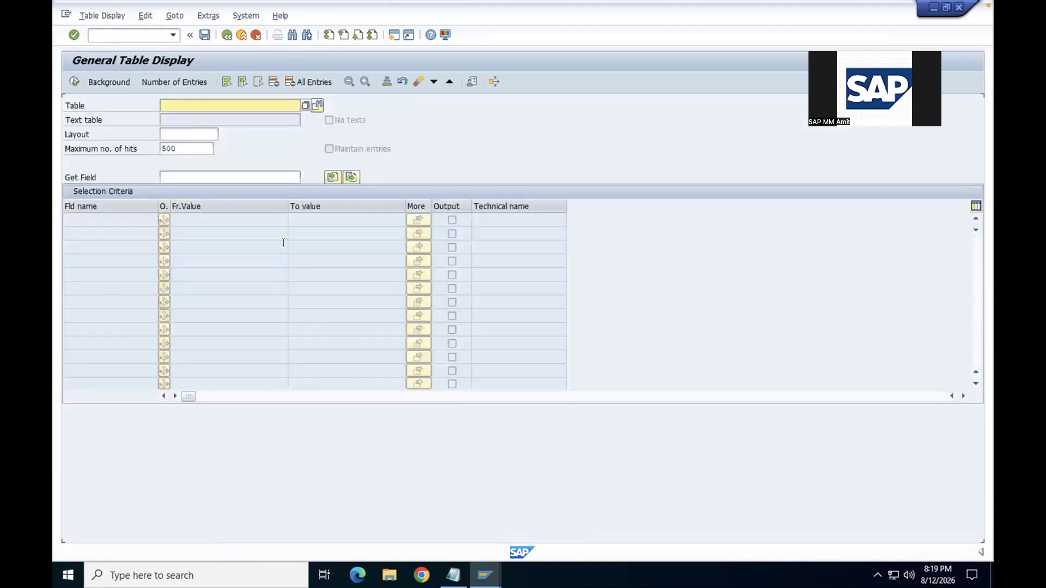
Step: Enter LFA1 as the table to display and add the line "Supplier table - LFA1" to the notes in Notepad
{"action": "type", "text": "LFA1"}
{"action": "left_click", "coordinate": [453, 575]}
{"action": "left_click", "coordinate": [340, 220]}
{"action": "key", "text": "Return"}
{"action": "key", "text": "Return"}
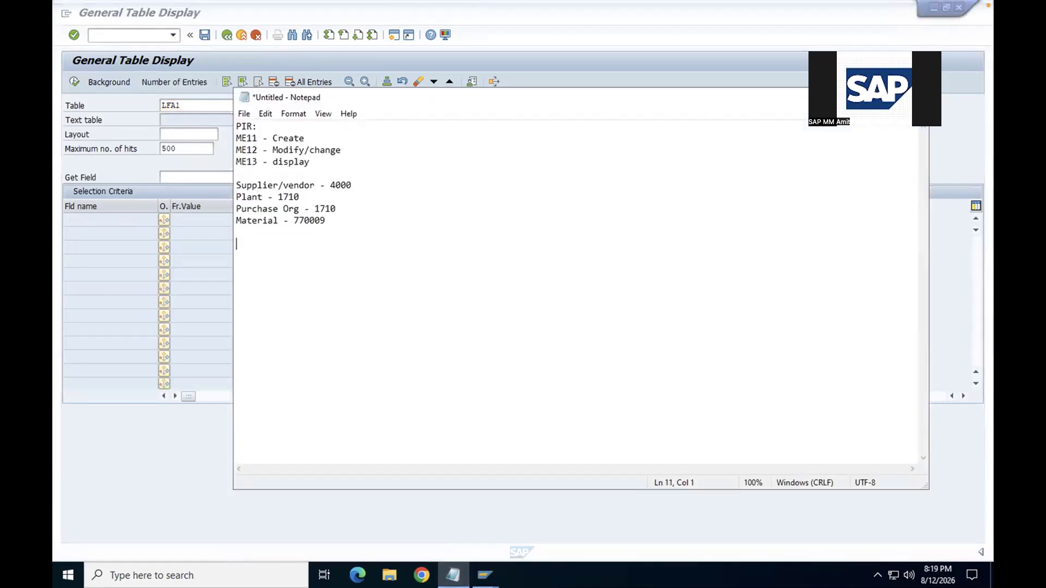
{"action": "type", "text": "Supplier table - LFA1"}
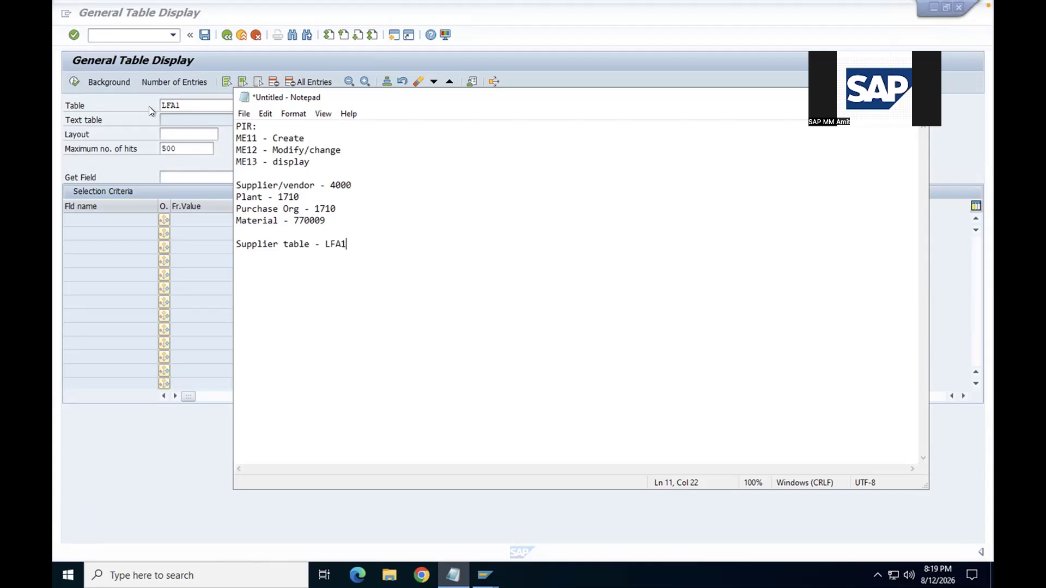
Step: Load the selection fields of table LFA1 and set the Created on criterion to 11.08.2026
{"action": "left_click", "coordinate": [194, 102]}
{"action": "key", "text": "Return"}
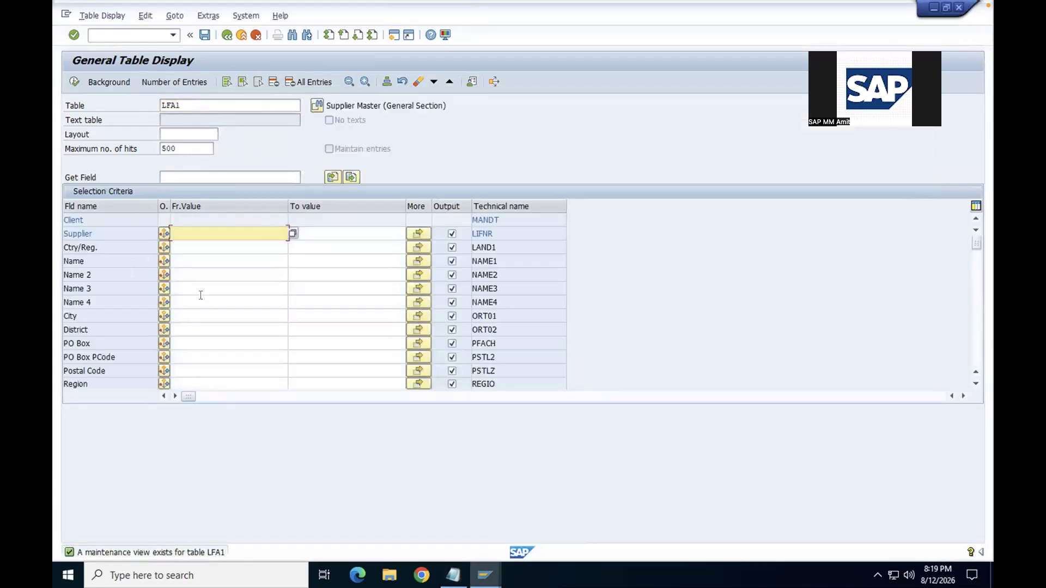
{"action": "scroll", "coordinate": [201, 295], "scroll_direction": "down", "scroll_amount": 4}
{"action": "scroll", "coordinate": [202, 296], "scroll_direction": "down", "scroll_amount": 3}
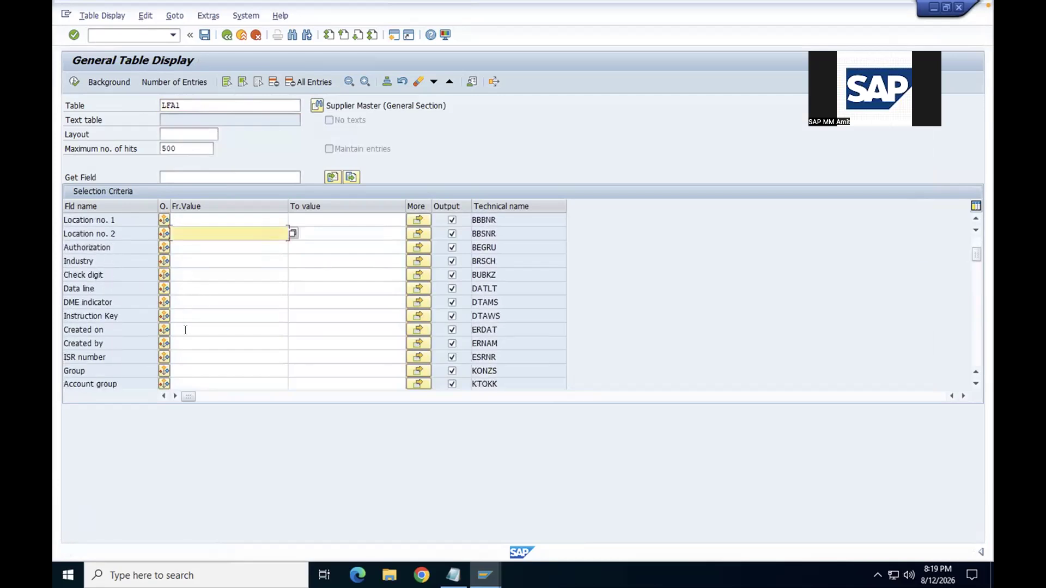
{"action": "left_click", "coordinate": [186, 331]}
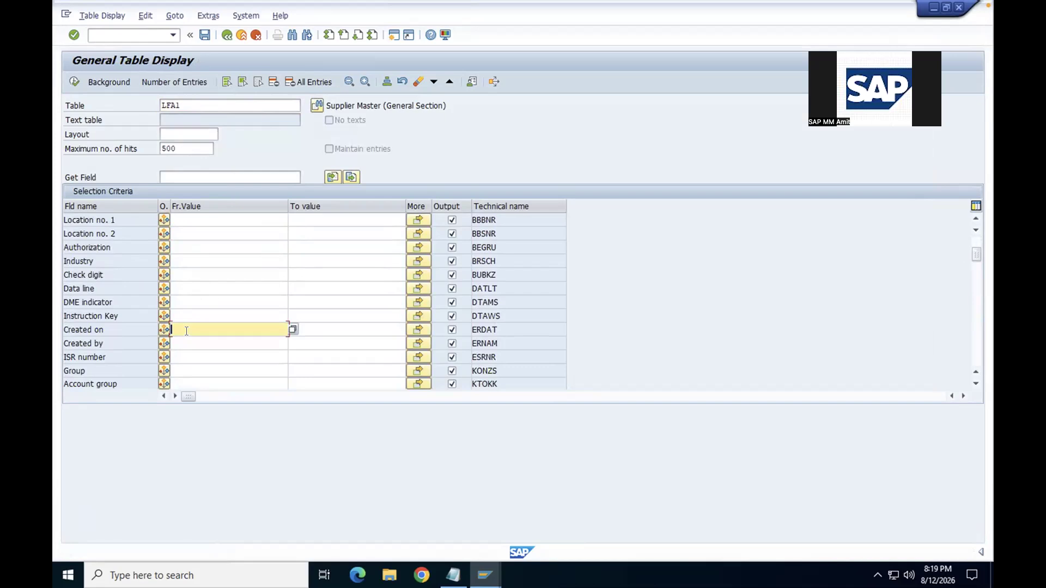
{"action": "left_click", "coordinate": [297, 330]}
{"action": "left_click", "coordinate": [271, 331]}
{"action": "left_click", "coordinate": [292, 328]}
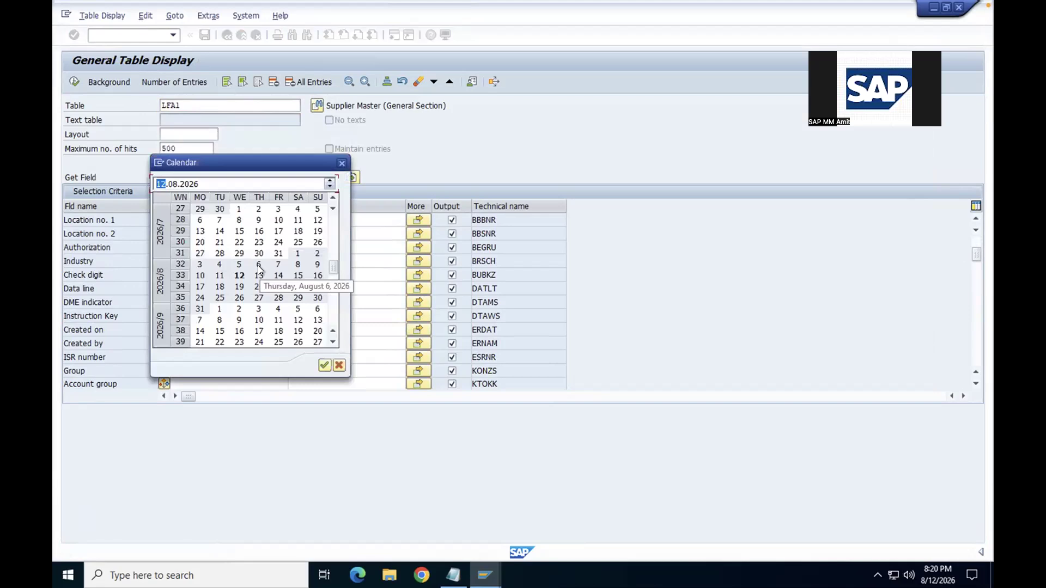
{"action": "double_click", "coordinate": [223, 273]}
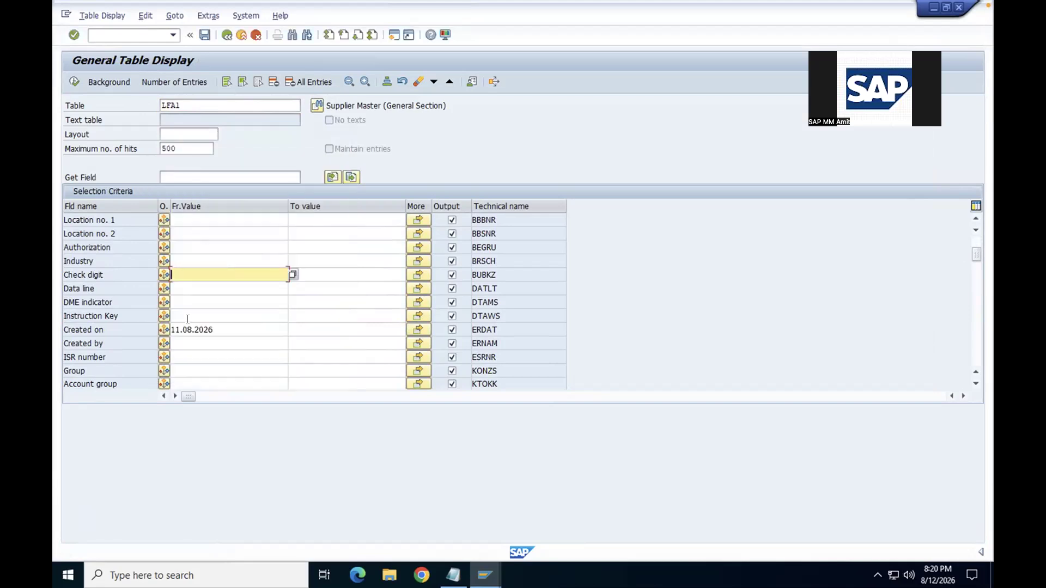
Step: Run the LFA1 selection and examine the suppliers found for a usable supplier number
{"action": "left_click", "coordinate": [183, 343]}
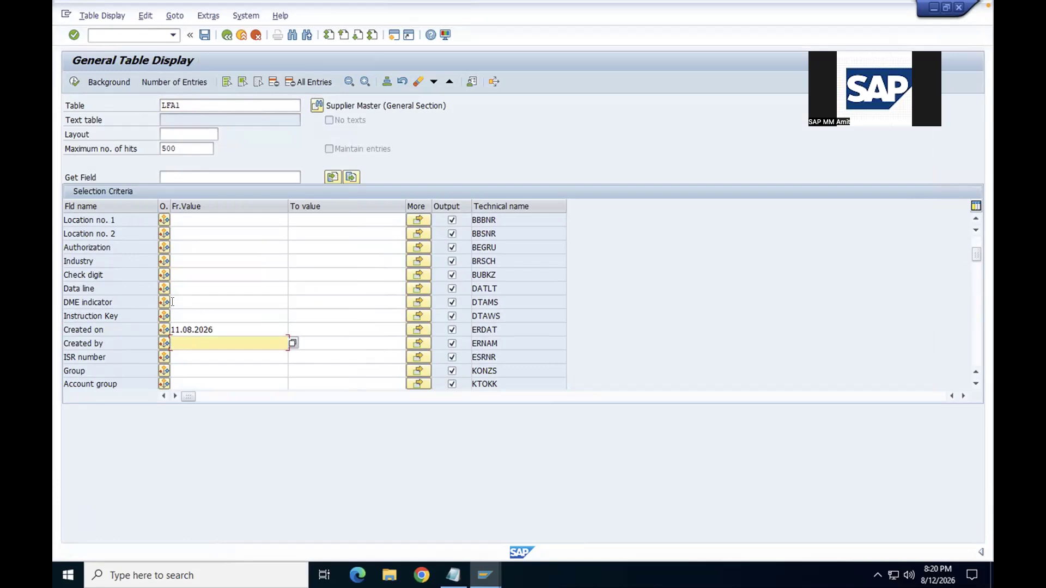
{"action": "left_click", "coordinate": [210, 329]}
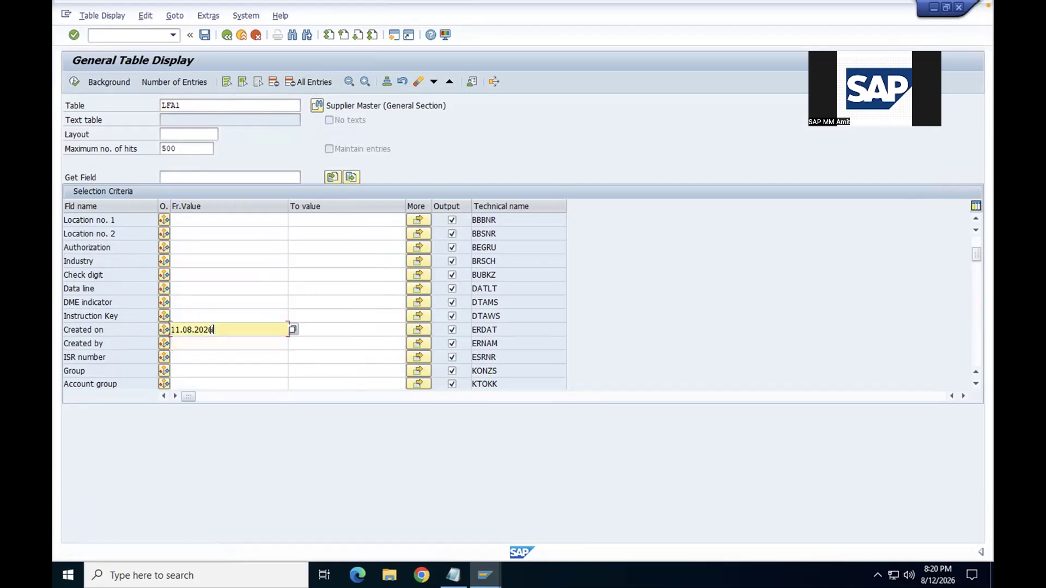
{"action": "left_click", "coordinate": [75, 81]}
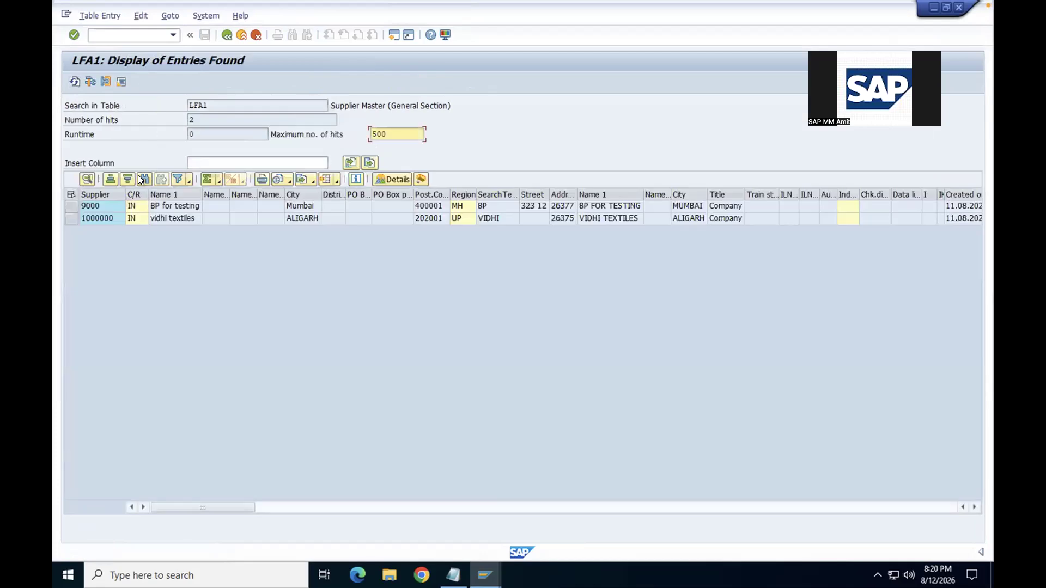
{"action": "left_click", "coordinate": [97, 205]}
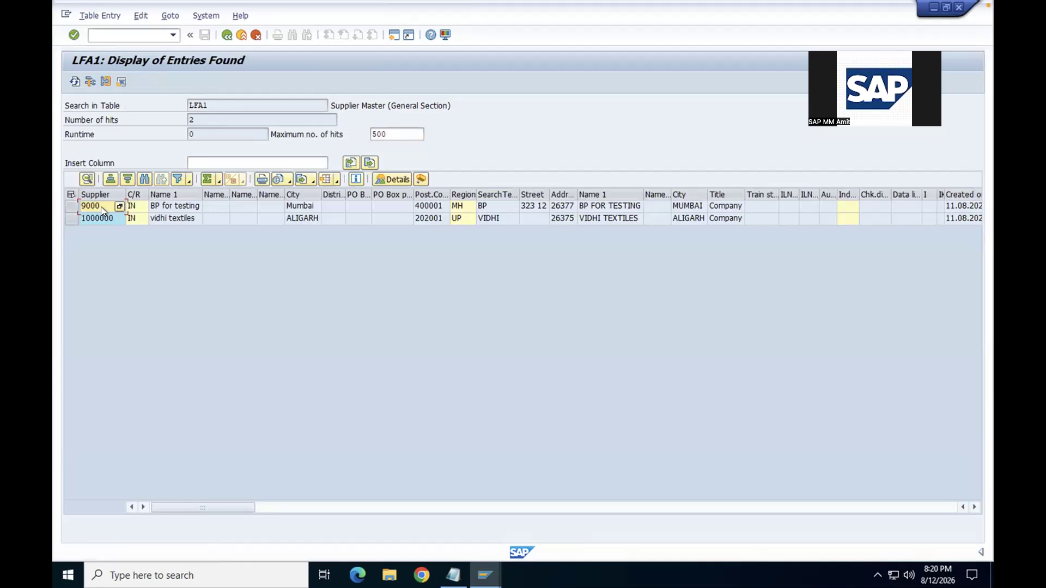
{"action": "scroll", "coordinate": [128, 246], "scroll_direction": "right", "scroll_amount": 1}
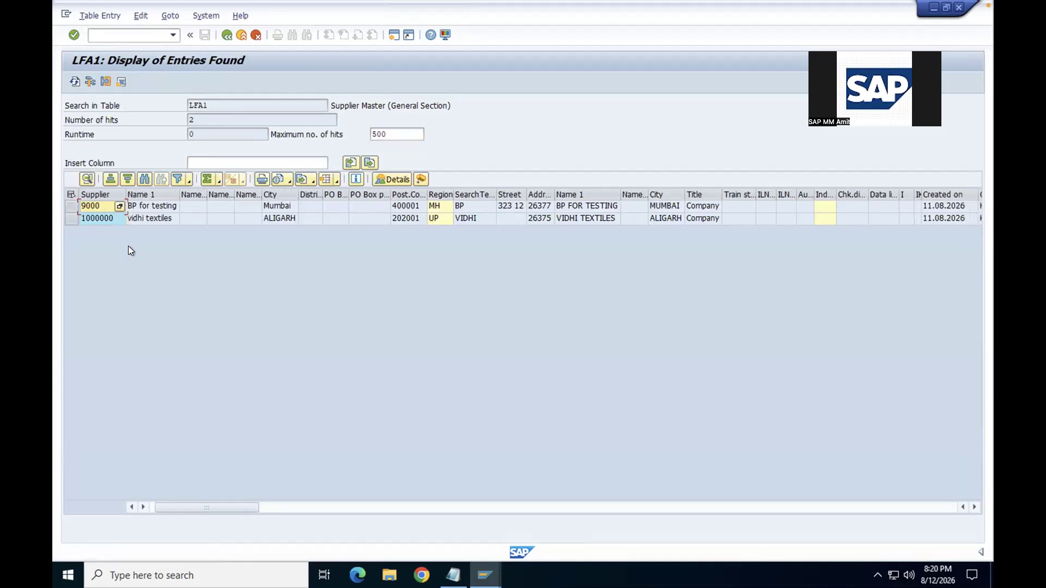
{"action": "scroll", "coordinate": [129, 246], "scroll_direction": "left", "scroll_amount": 1}
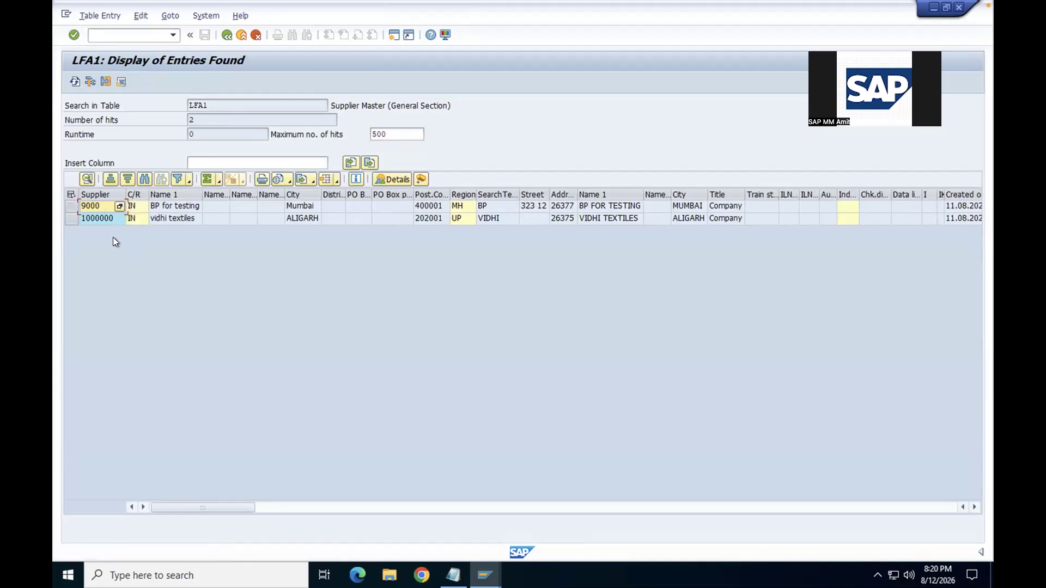
Step: Return to the info record's initial screen, replace the supplier with 9000 and confirm the entry
{"action": "mouse_move", "coordinate": [475, 561]}
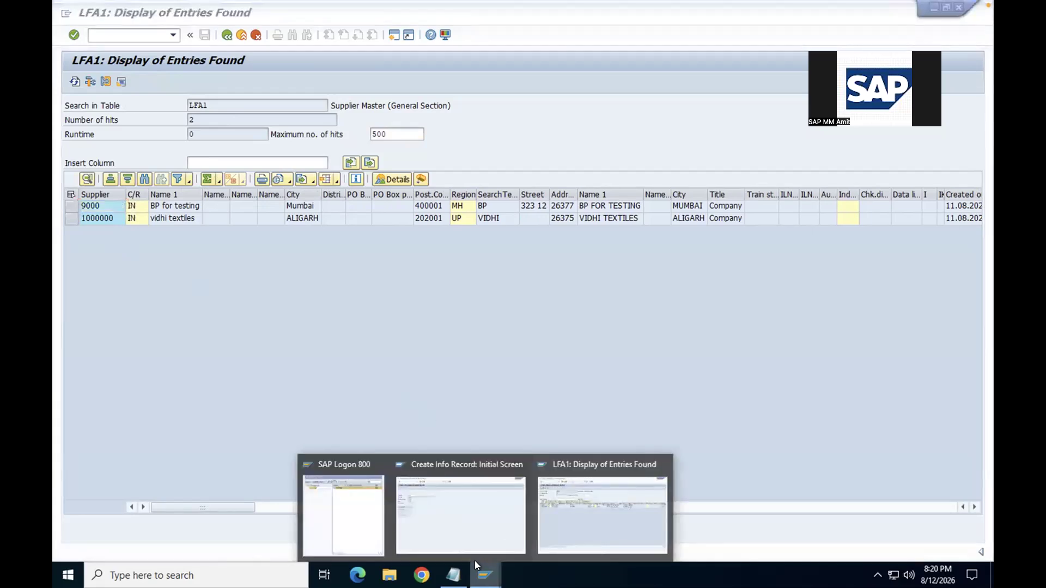
{"action": "left_click", "coordinate": [453, 508]}
{"action": "left_click", "coordinate": [158, 135]}
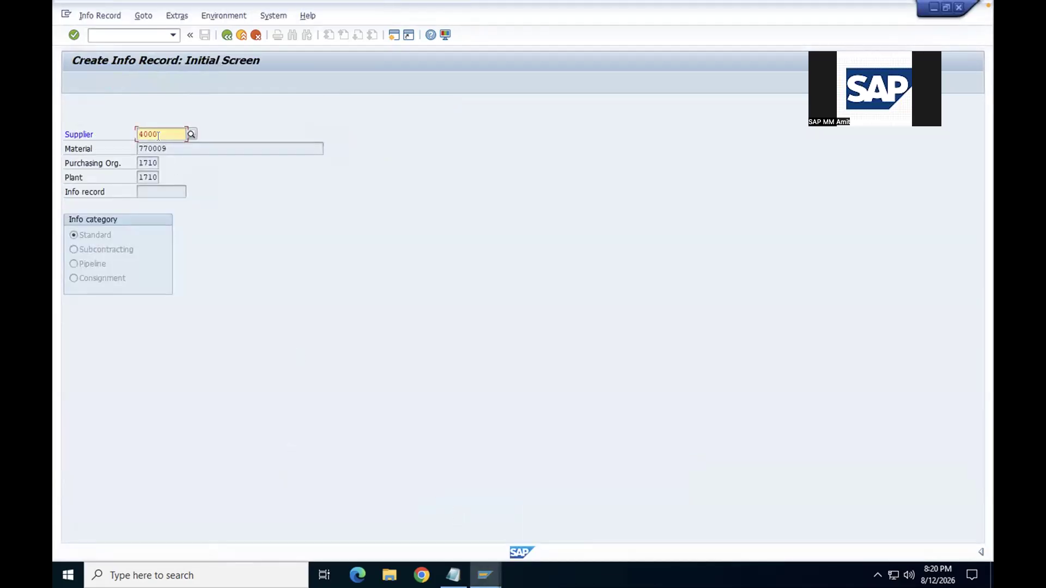
{"action": "key", "text": "BackSpace"}
{"action": "key", "text": "BackSpace"}
{"action": "key", "text": "BackSpace"}
{"action": "key", "text": "BackSpace"}
{"action": "type", "text": "9000"}
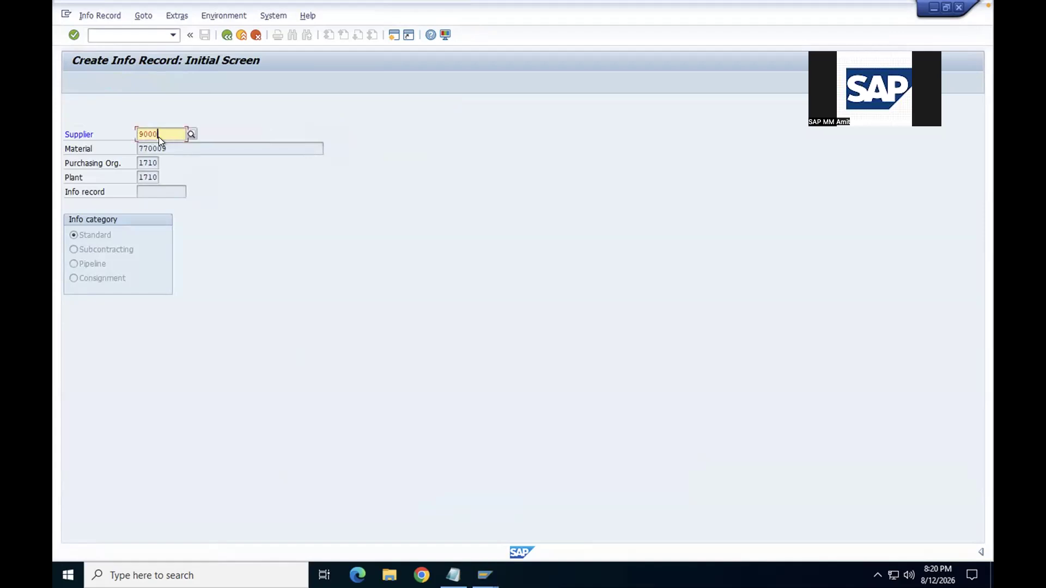
{"action": "key", "text": "Return"}
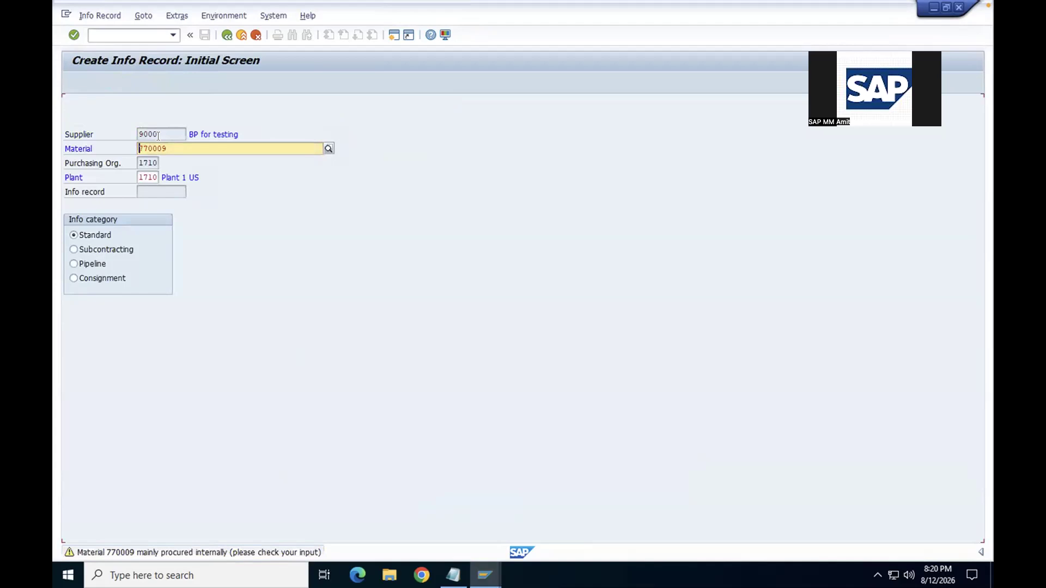
Step: Update the supplier/vendor number in the Notepad notes to 9000 and return to the info record screen
{"action": "left_click", "coordinate": [453, 575]}
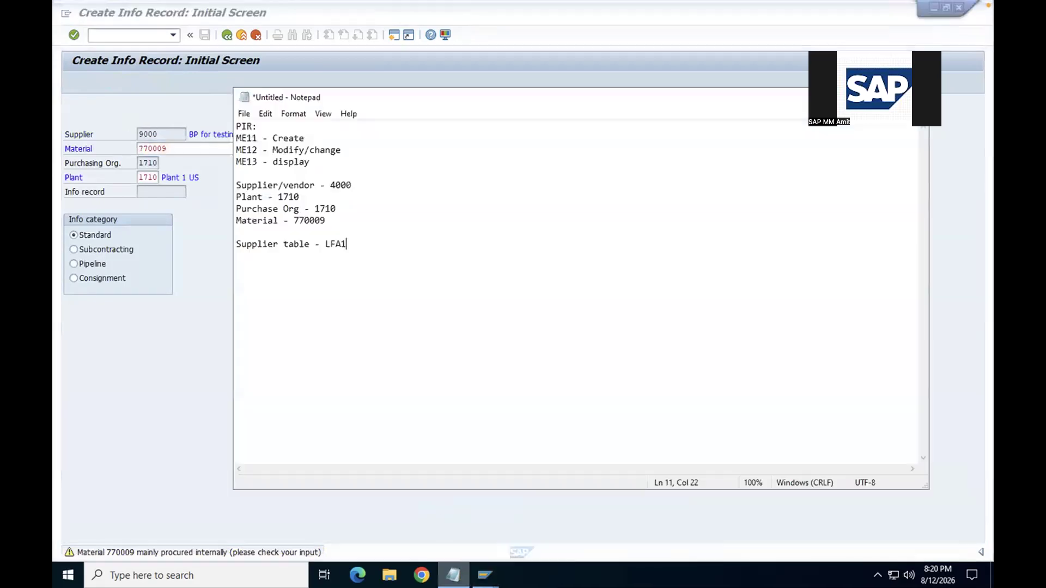
{"action": "left_click", "coordinate": [332, 185]}
{"action": "key", "text": "BackSpace"}
{"action": "type", "text": "9"}
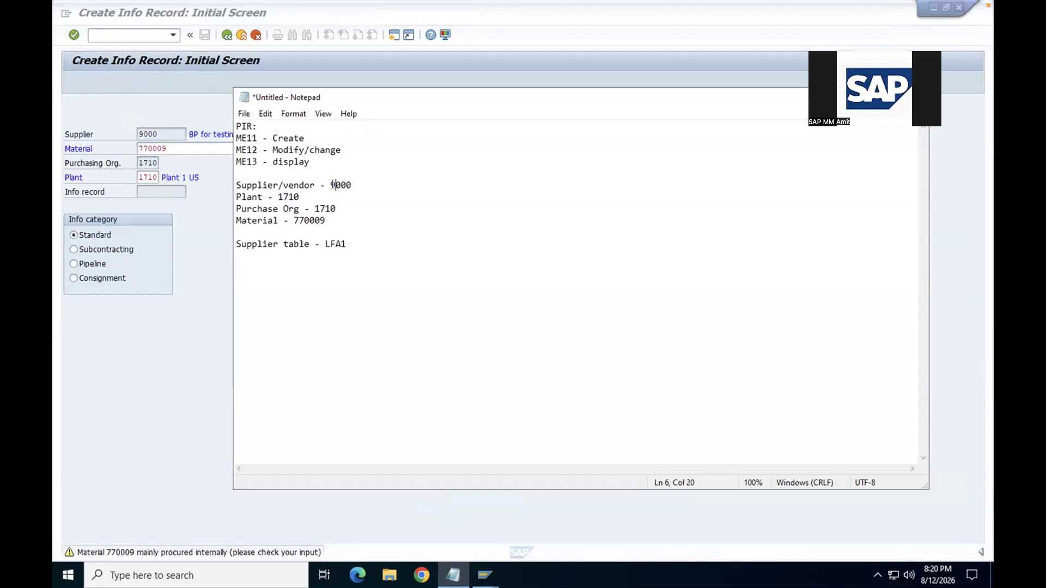
{"action": "left_click", "coordinate": [212, 209]}
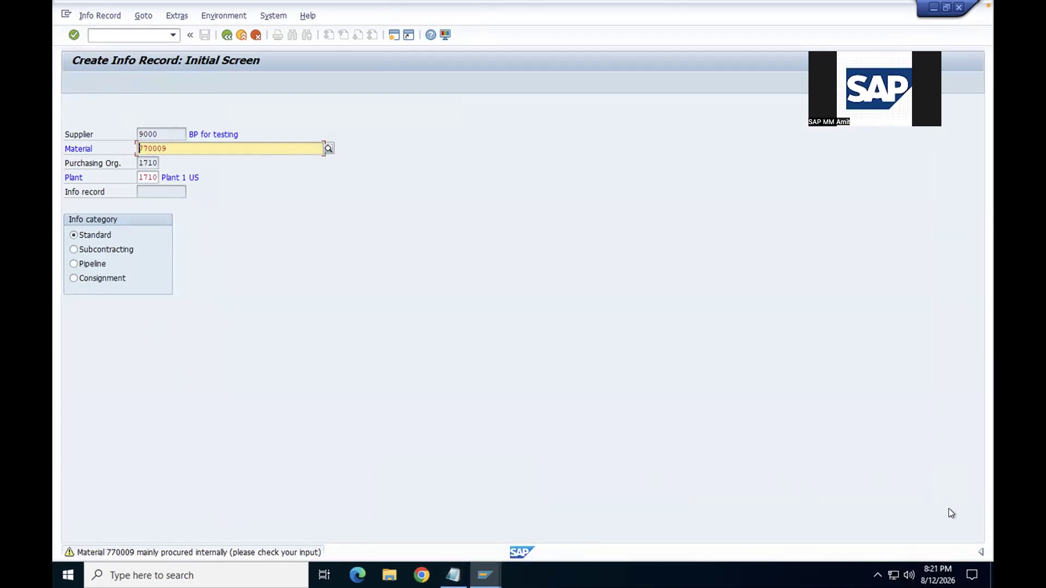
Step: Leave the info record creation and restart transaction ME11
{"action": "mouse_move", "coordinate": [76, 536]}
{"action": "left_mouse_down"}
{"action": "mouse_move", "coordinate": [59, 542]}
{"action": "mouse_move", "coordinate": [69, 567]}
{"action": "mouse_move", "coordinate": [82, 531]}
{"action": "mouse_move", "coordinate": [59, 560]}
{"action": "mouse_move", "coordinate": [83, 542]}
{"action": "left_mouse_up"}
{"action": "left_click", "coordinate": [916, 378]}
{"action": "left_click", "coordinate": [227, 35]}
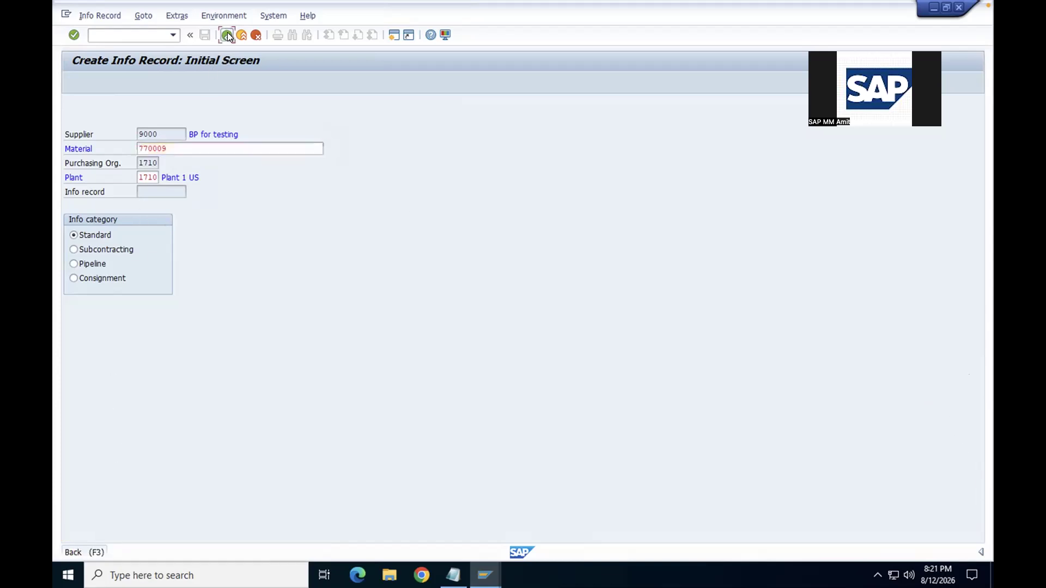
{"action": "type", "text": "ME11"}
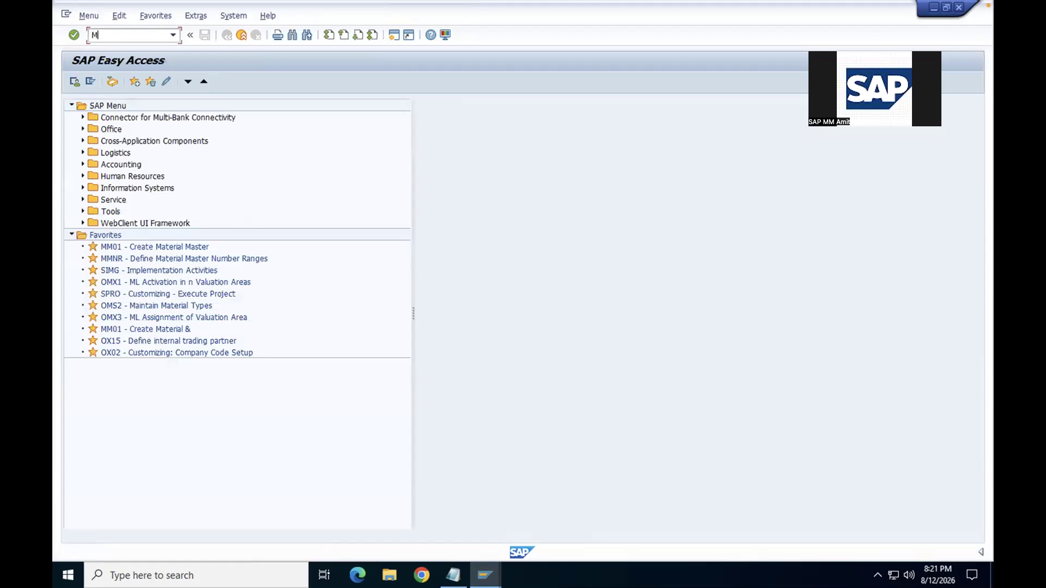
{"action": "key", "text": "Return"}
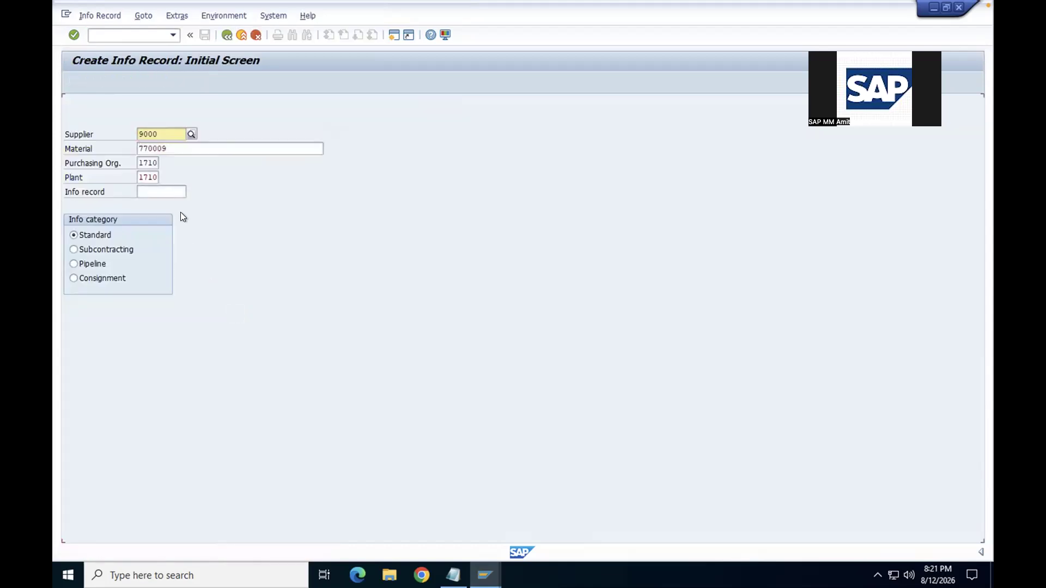
Step: Try to continue creating the info record with supplier 4000 instead
{"action": "double_click", "coordinate": [163, 136]}
{"action": "key", "text": "BackSpace"}
{"action": "key", "text": "Down"}
{"action": "key", "text": "Down"}
{"action": "key", "text": "Return"}
{"action": "key", "text": "Return"}
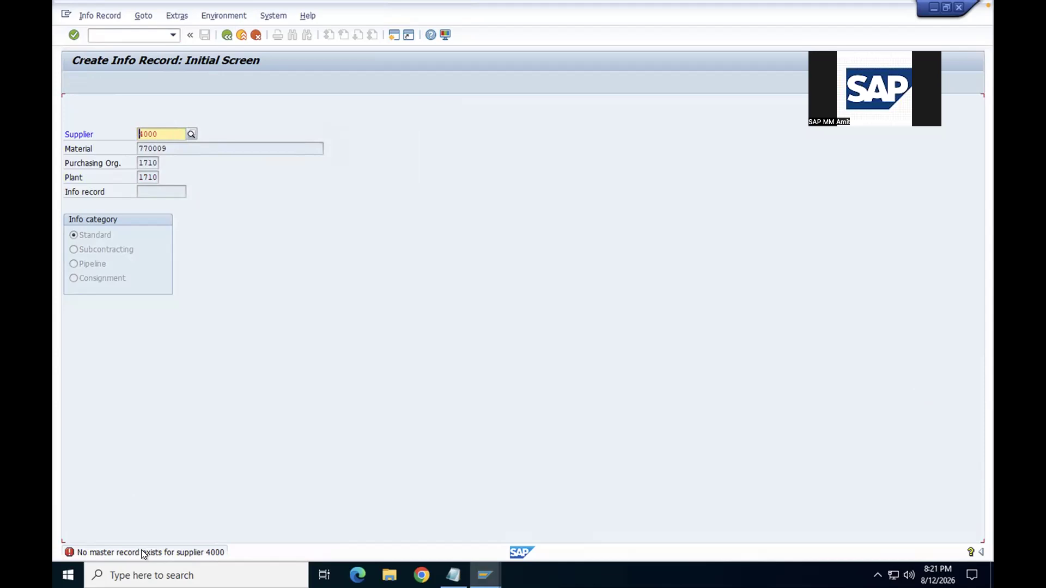
Step: Set the supplier to 9000 and continue to the info record's general data for material 770009
{"action": "left_click", "coordinate": [157, 135]}
{"action": "key", "text": "shift+Home"}
{"action": "key", "text": "BackSpace"}
{"action": "type", "text": "9000"}
{"action": "key", "text": "Return"}
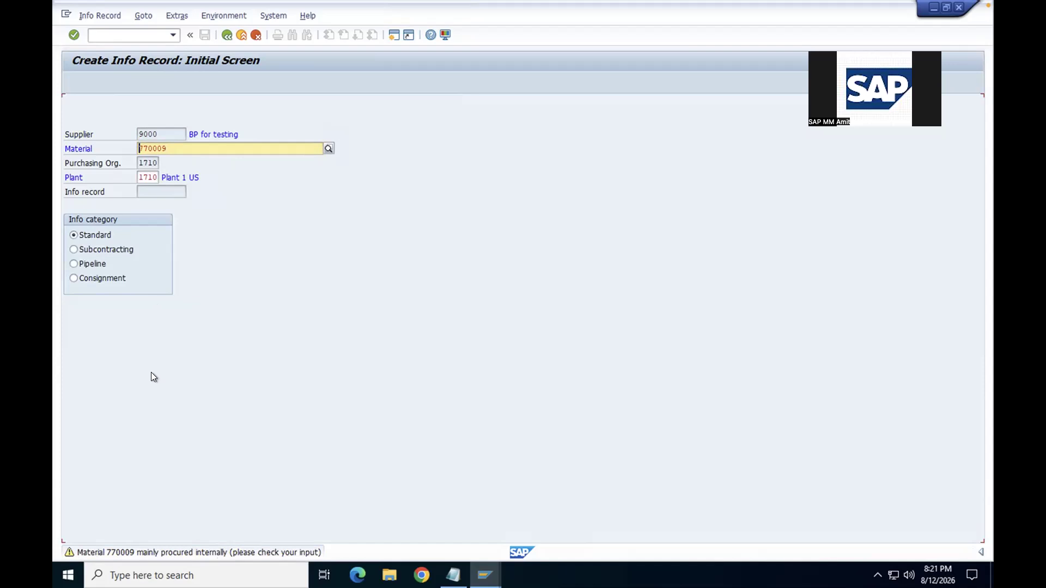
{"action": "key", "text": "Return"}
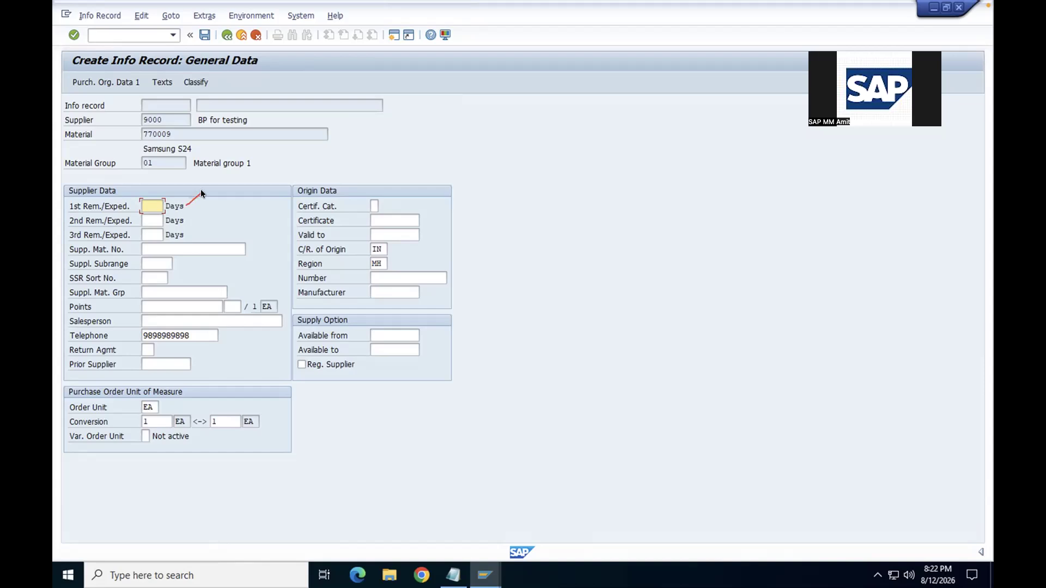
Step: Set the first, second and third reminders in the supplier data to 5, 10 and 15 days
{"action": "left_click_drag", "start_coordinate": [187, 220], "coordinate": [222, 203]}
{"action": "left_click_drag", "start_coordinate": [187, 238], "coordinate": [209, 231]}
{"action": "type", "text": "5"}
{"action": "left_click", "coordinate": [151, 219]}
{"action": "type", "text": "10"}
{"action": "left_click", "coordinate": [152, 233]}
{"action": "type", "text": "15"}
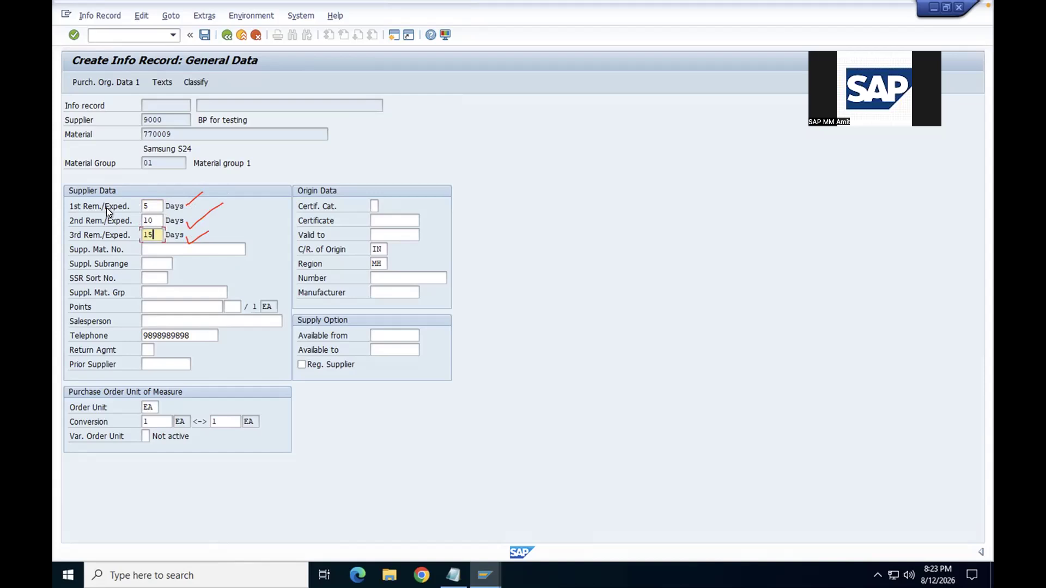
Step: Read the field help for the supplier material number and compare it with the info record's own material number
{"action": "left_click", "coordinate": [146, 246]}
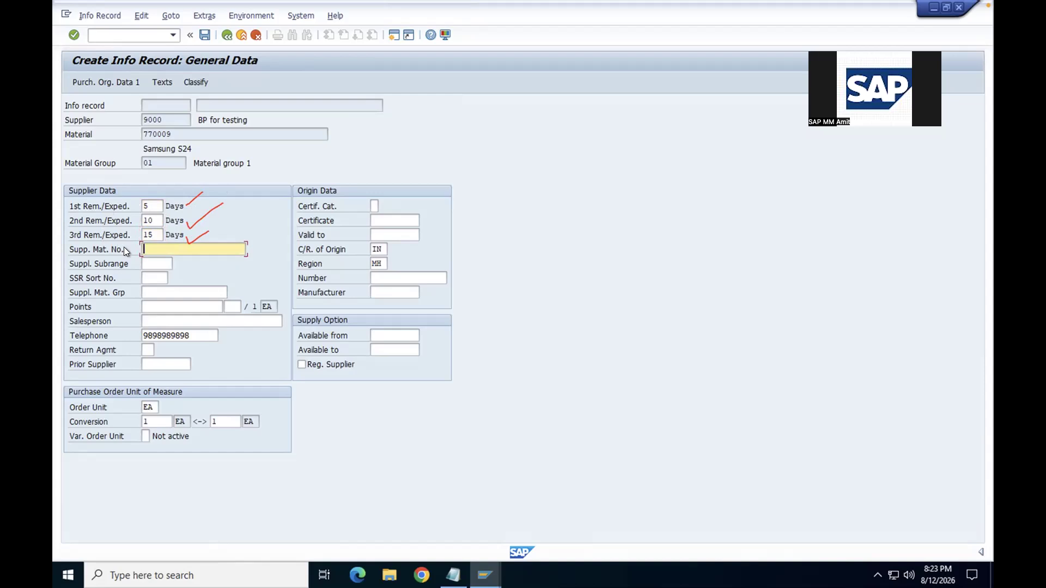
{"action": "key", "text": "F1"}
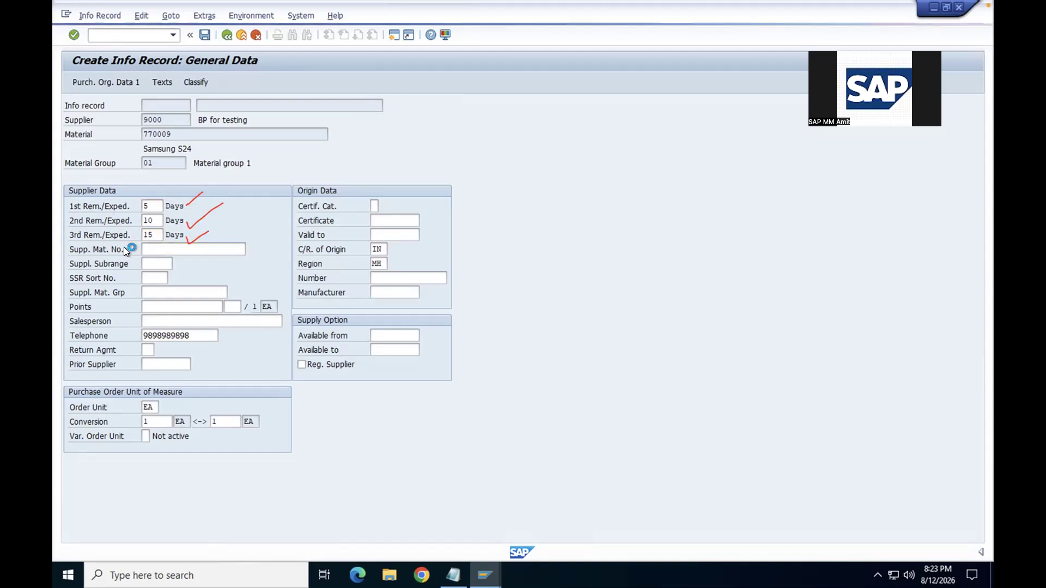
{"action": "left_click", "coordinate": [345, 49]}
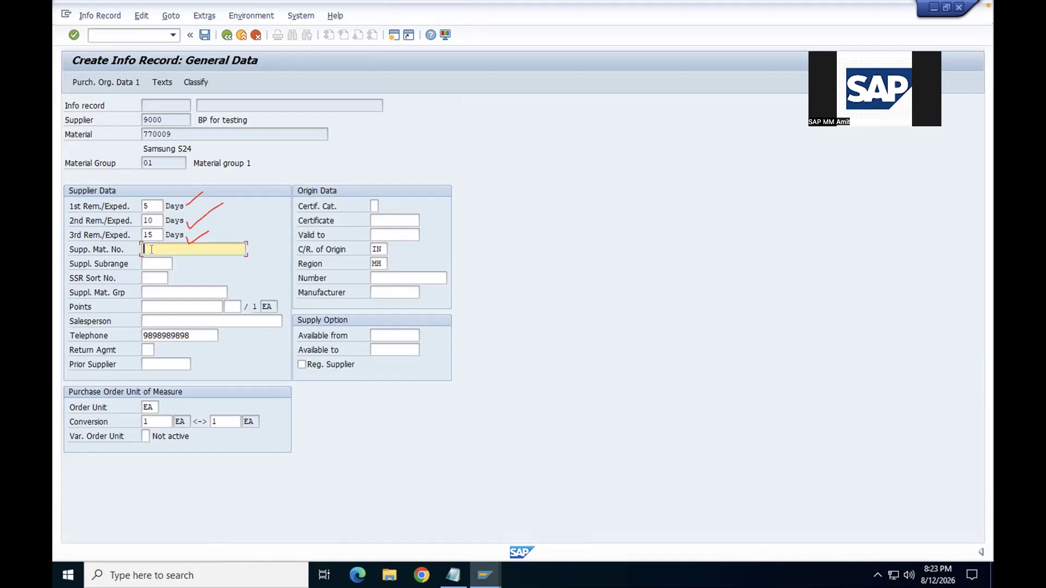
{"action": "key", "text": "F1"}
{"action": "left_click_drag", "start_coordinate": [181, 51], "coordinate": [373, 71]}
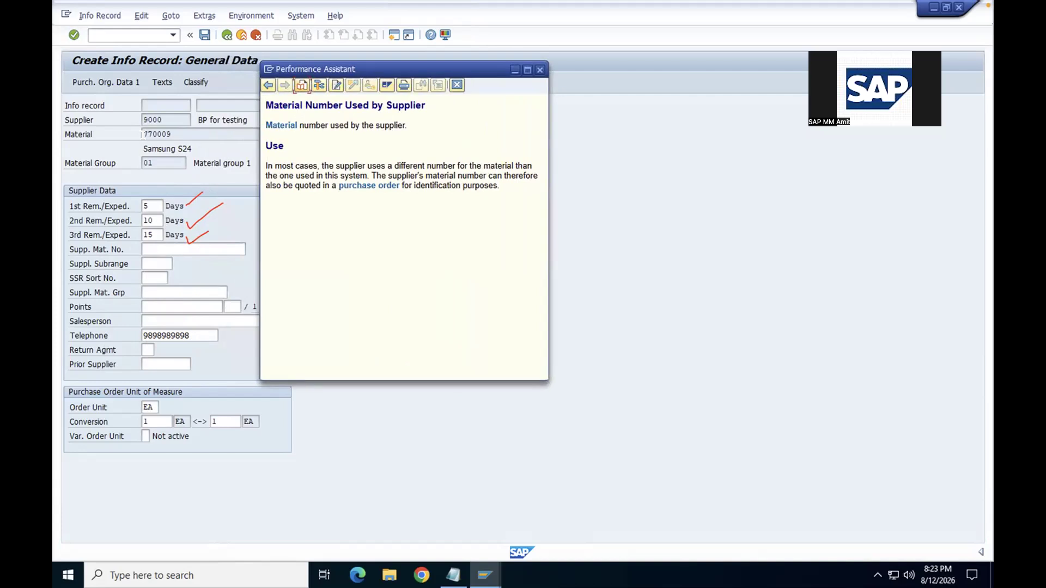
{"action": "left_click", "coordinate": [177, 132]}
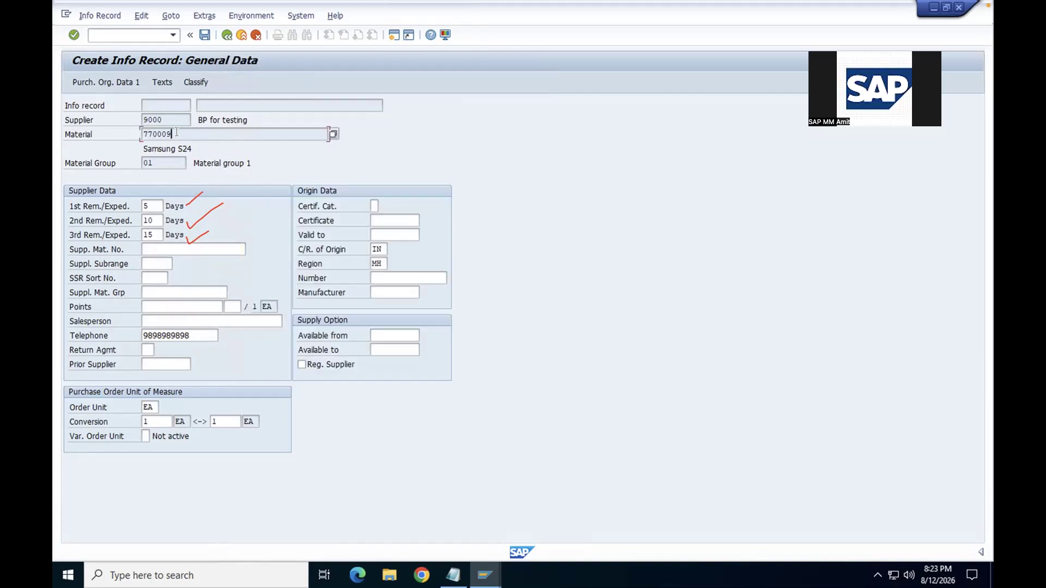
{"action": "left_click_drag", "start_coordinate": [176, 133], "coordinate": [134, 133]}
{"action": "left_click", "coordinate": [157, 134]}
Step: Enter 57666 as the supplier's material number
{"action": "left_click", "coordinate": [153, 247]}
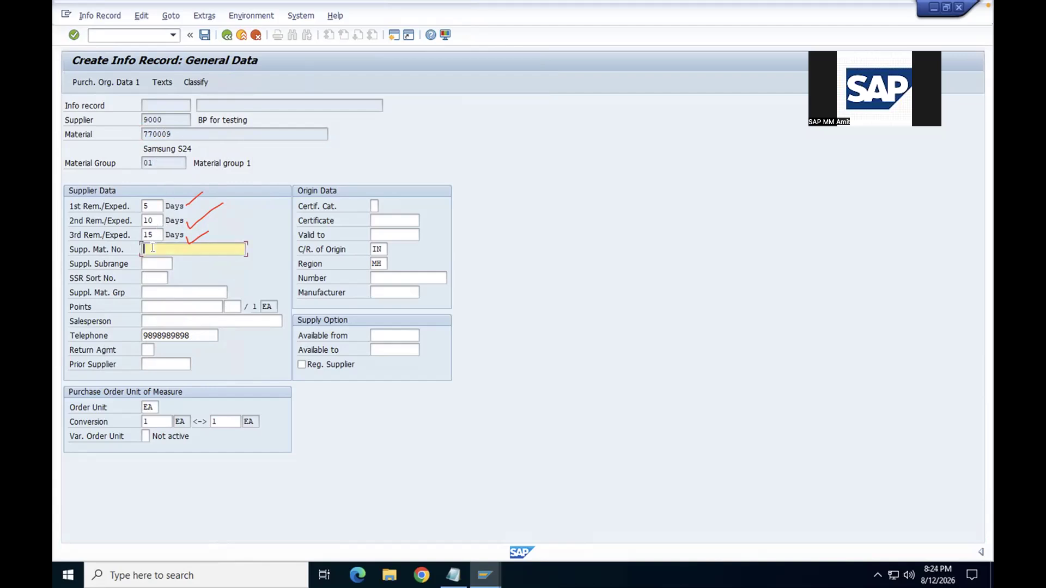
{"action": "type", "text": "57666"}
{"action": "left_click", "coordinate": [163, 335]}
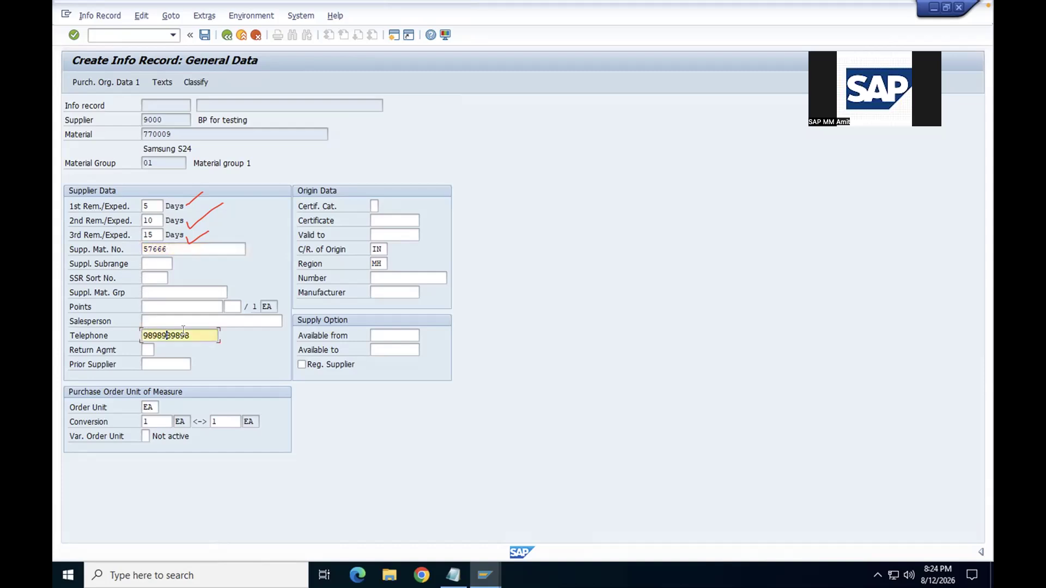
{"action": "left_click", "coordinate": [375, 218]}
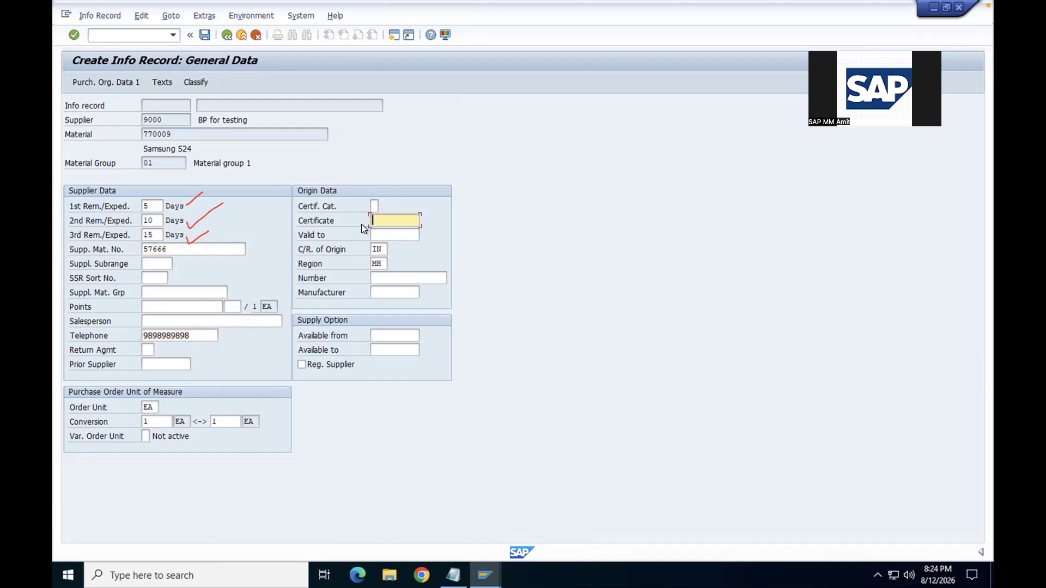
Step: Go through the origin data and order unit conversion, and continue to the info record's first purchasing organization data screen
{"action": "left_click", "coordinate": [378, 249]}
{"action": "left_click", "coordinate": [377, 263]}
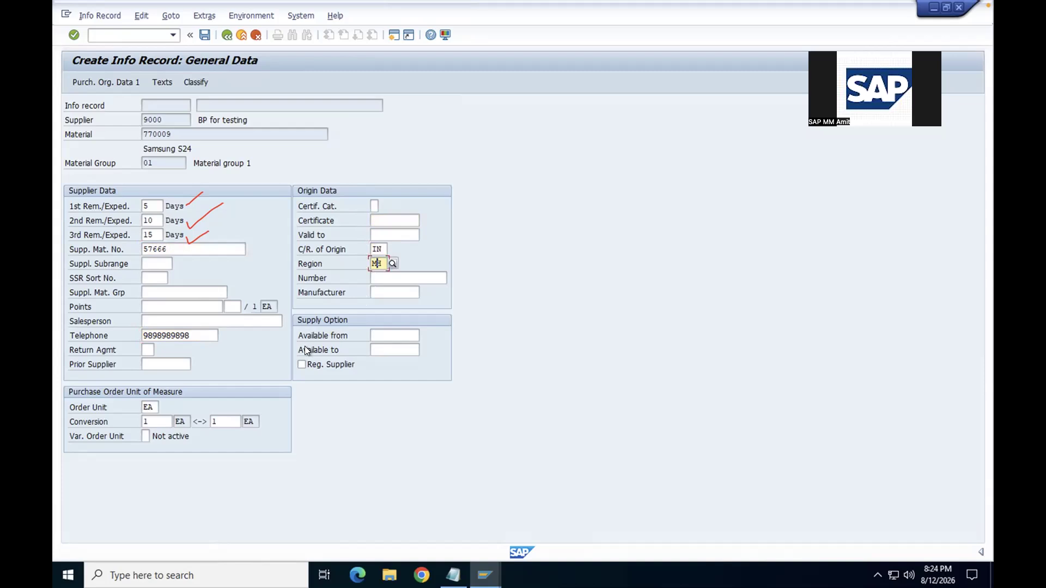
{"action": "left_click", "coordinate": [157, 420]}
{"action": "key", "text": "Tab"}
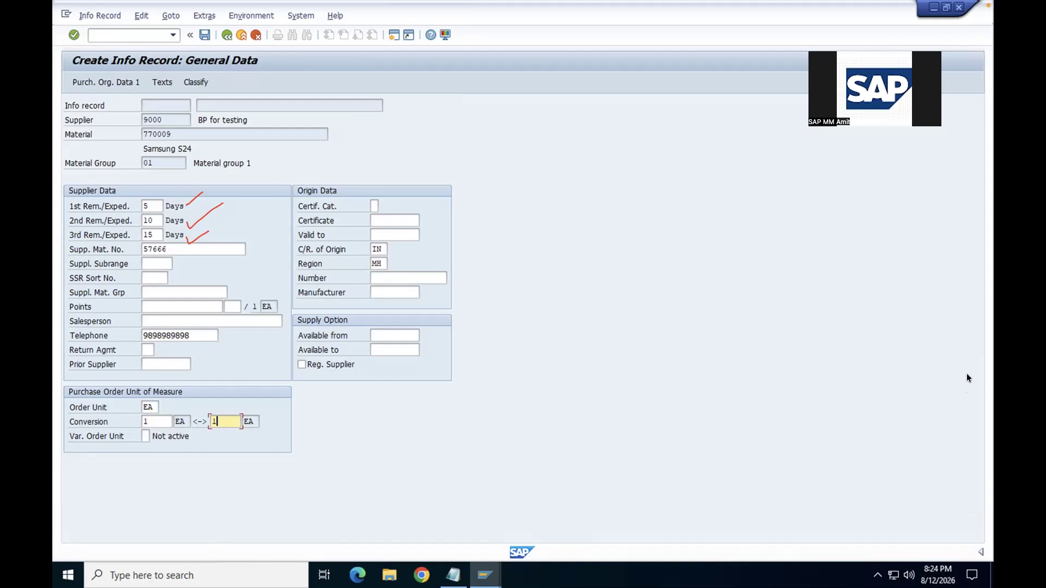
{"action": "left_click", "coordinate": [911, 374]}
{"action": "left_click", "coordinate": [173, 248]}
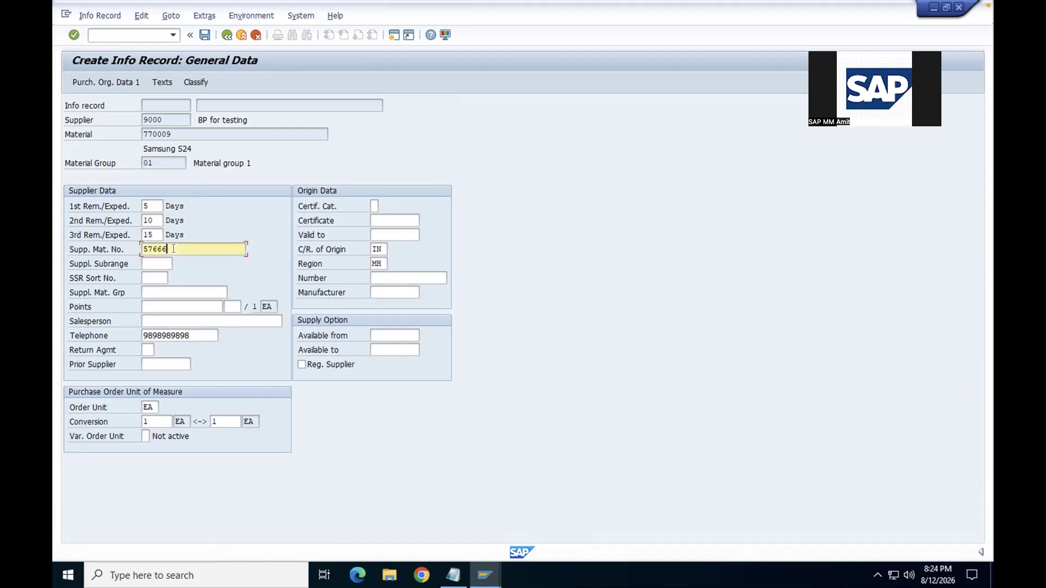
{"action": "key", "text": "Return"}
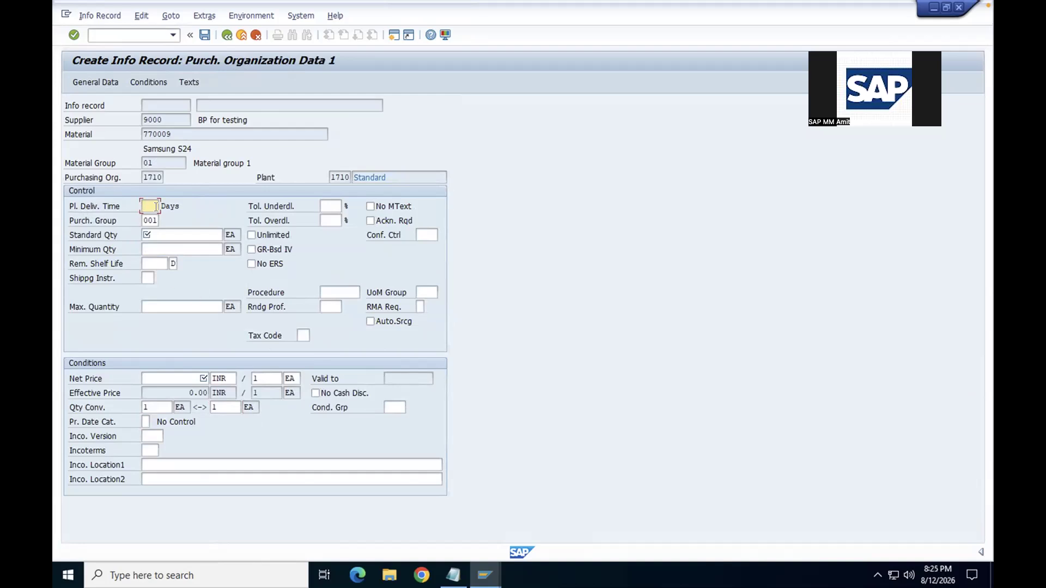
Step: Read the field help for the planned delivery time and set the planned delivery time to 10 days
{"action": "key", "text": "F1"}
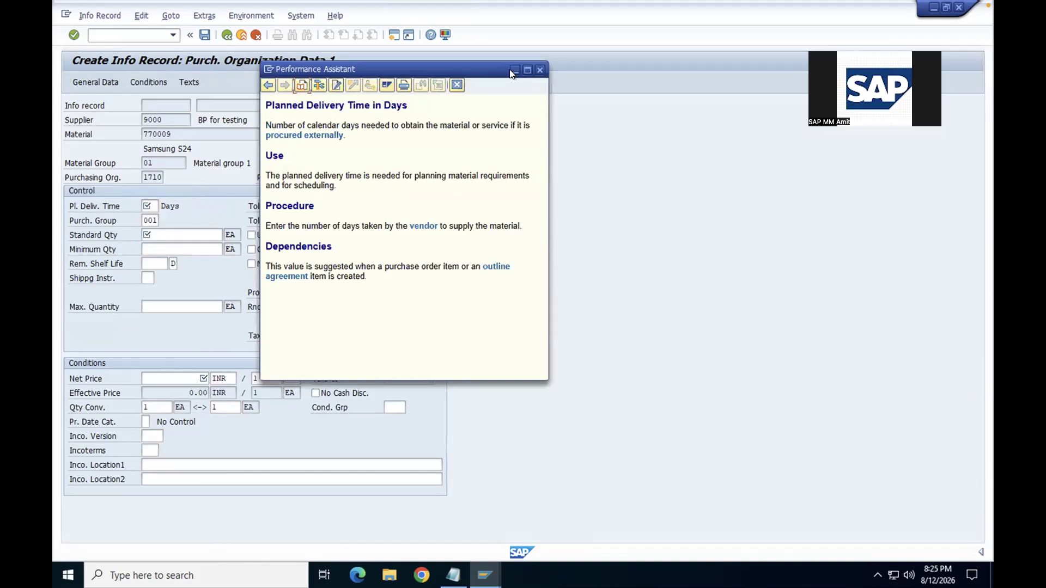
{"action": "left_click", "coordinate": [540, 70]}
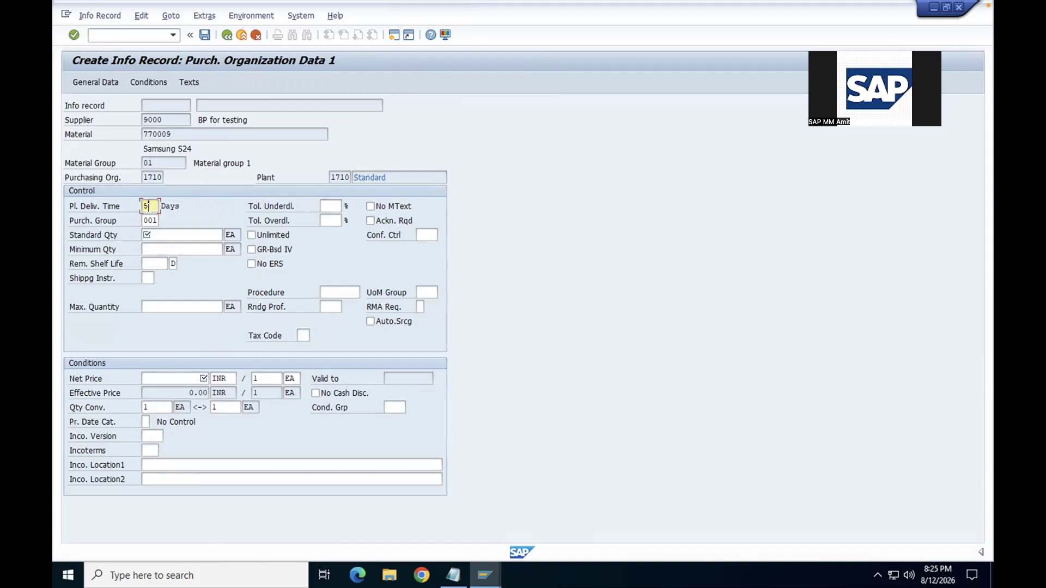
{"action": "left_click_drag", "start_coordinate": [172, 134], "coordinate": [138, 134]}
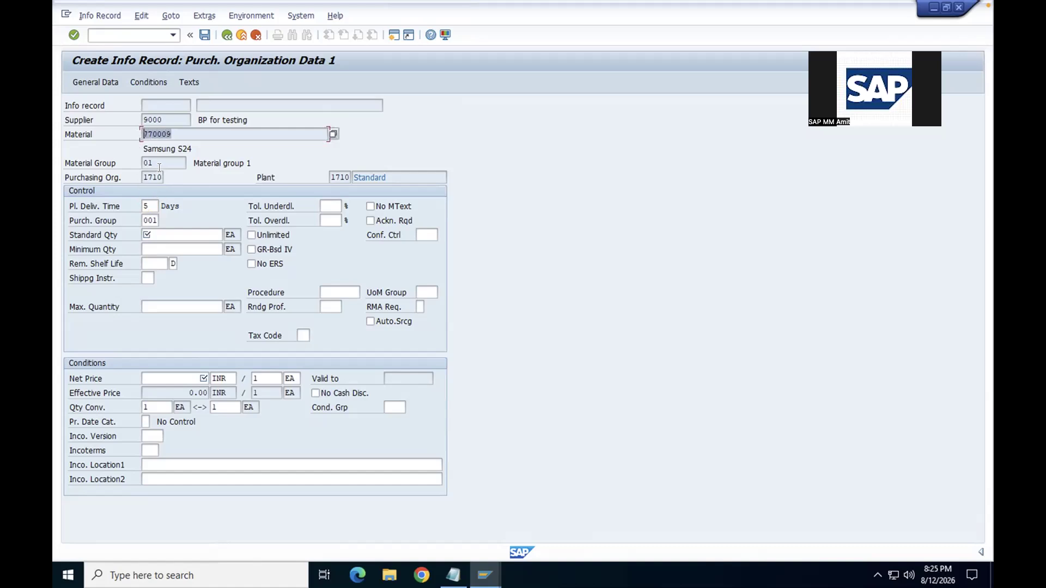
{"action": "left_click", "coordinate": [146, 205]}
{"action": "key", "text": "BackSpace"}
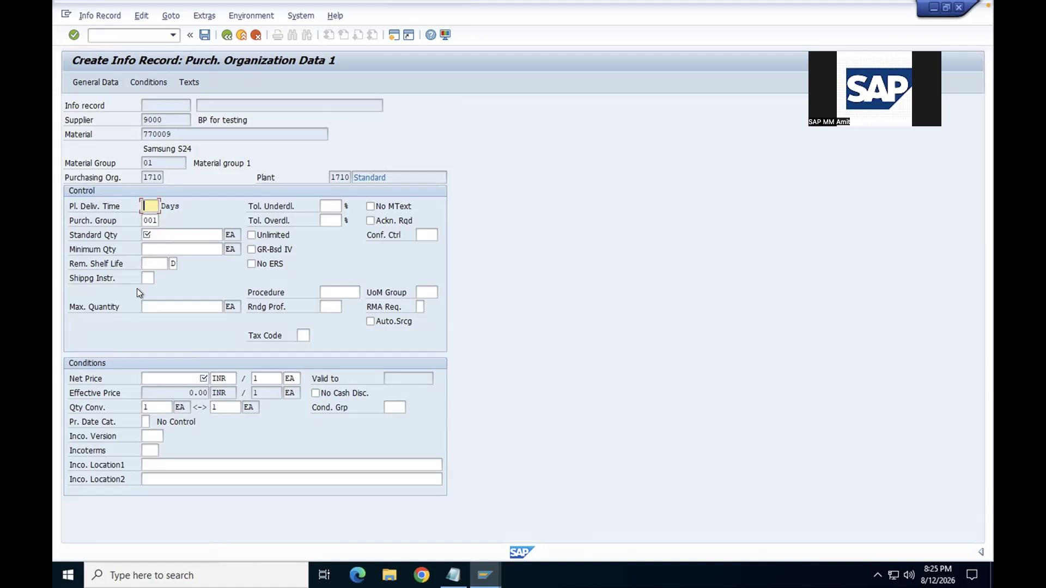
{"action": "type", "text": "10"}
Step: Display material 770009 with MM03 in a separate session to look up its purchasing group
{"action": "left_click", "coordinate": [154, 232]}
{"action": "left_click", "coordinate": [152, 221]}
{"action": "left_click", "coordinate": [394, 34]}
{"action": "type", "text": "mm03"}
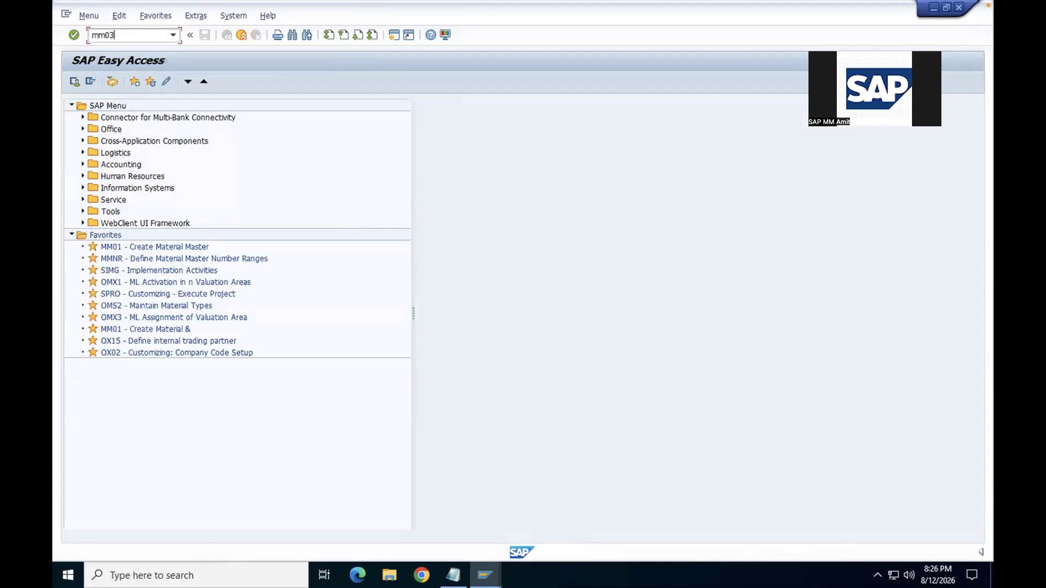
{"action": "key", "text": "Return"}
{"action": "key", "text": "Return"}
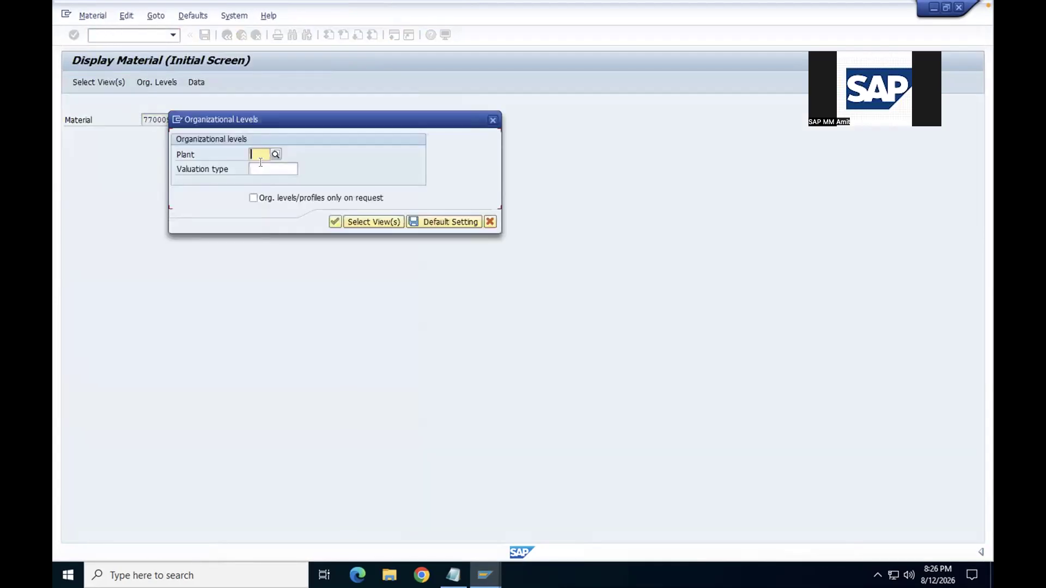
{"action": "left_click", "coordinate": [260, 162]}
{"action": "key", "text": "Return"}
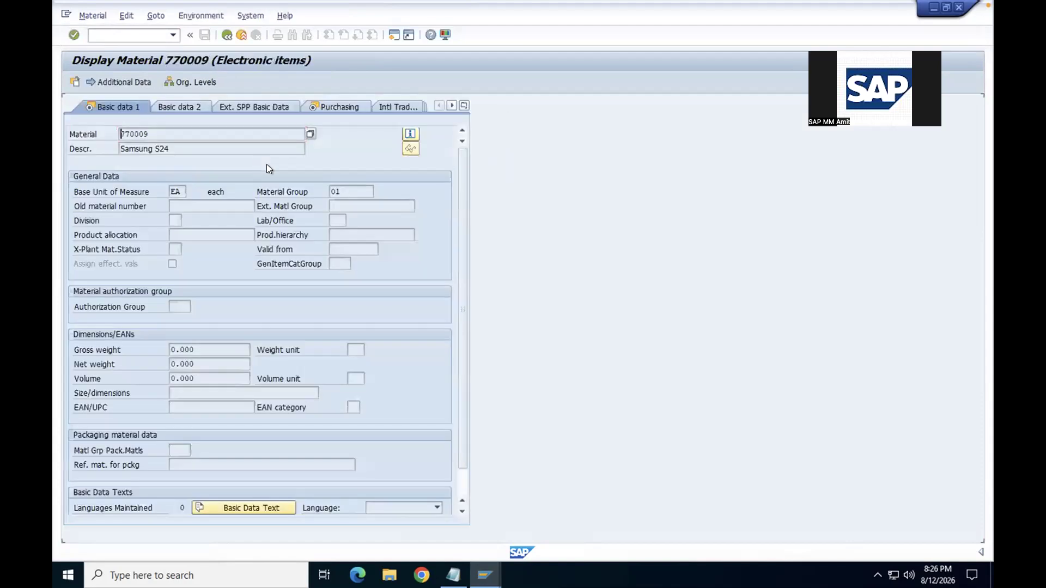
Step: Check the purchasing group in the material's Purchasing view and return to the info record session
{"action": "left_click", "coordinate": [341, 106]}
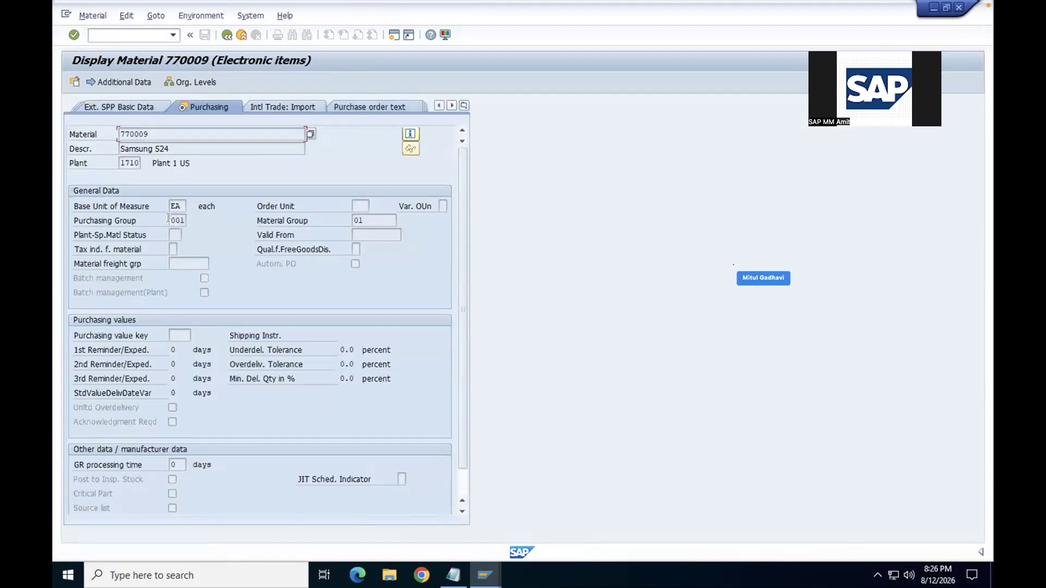
{"action": "left_click", "coordinate": [178, 219]}
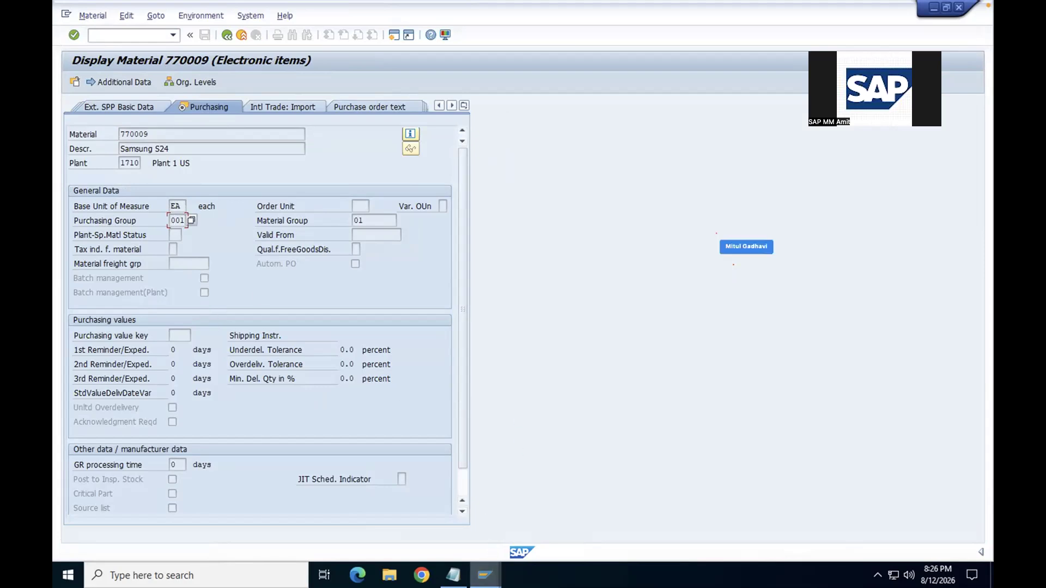
{"action": "mouse_move", "coordinate": [485, 575]}
{"action": "left_click", "coordinate": [425, 521]}
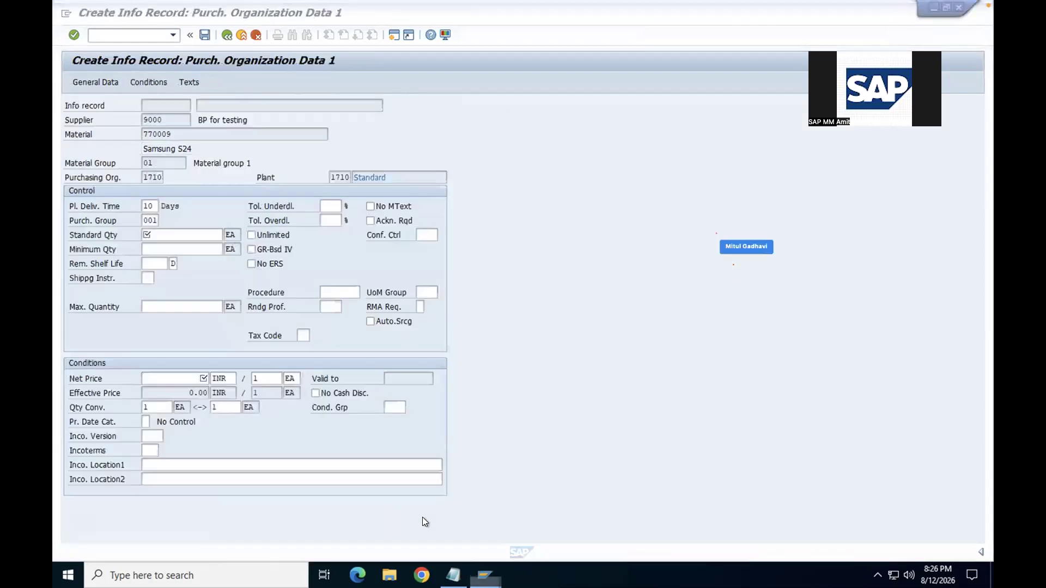
Step: Set the info record's standard quantity to 100 EA and minimum quantity to 2 EA
{"action": "left_click", "coordinate": [165, 235]}
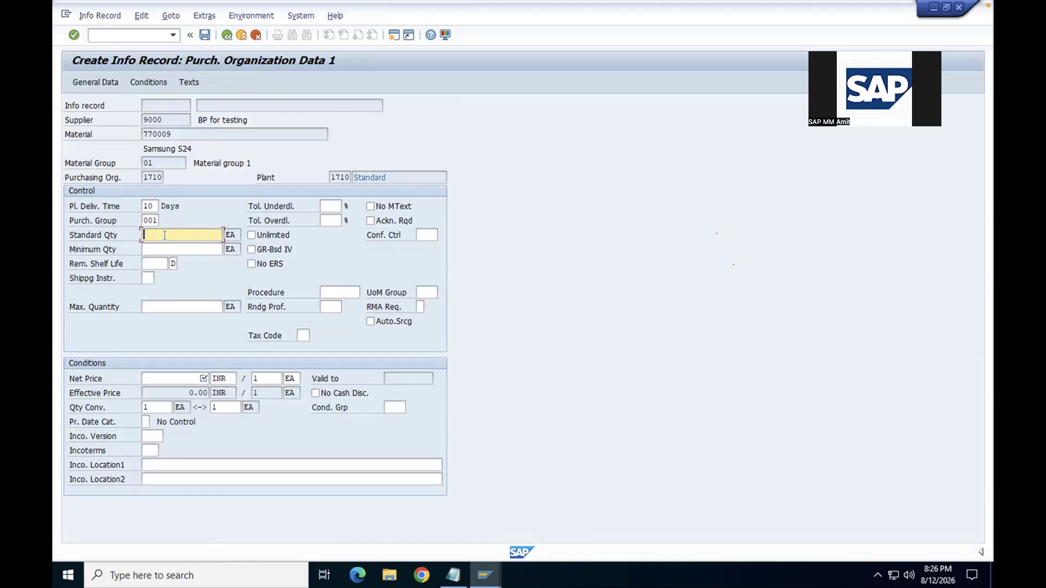
{"action": "type", "text": "100"}
{"action": "left_click", "coordinate": [156, 250]}
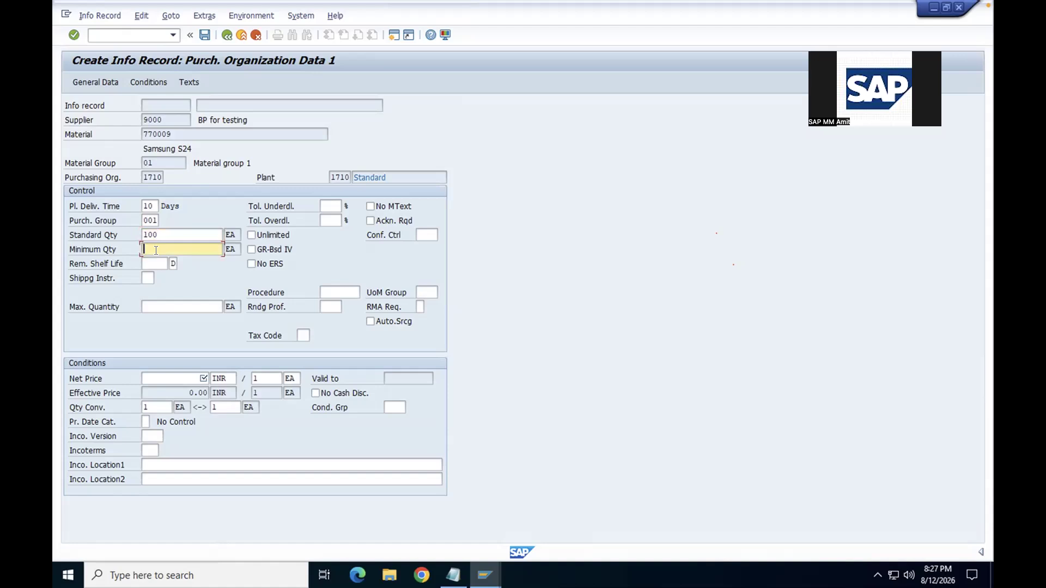
{"action": "type", "text": "2"}
Step: Set the net price to 50000 INR per 1 EA and continue to the second purchasing organization data screen
{"action": "left_click", "coordinate": [155, 376]}
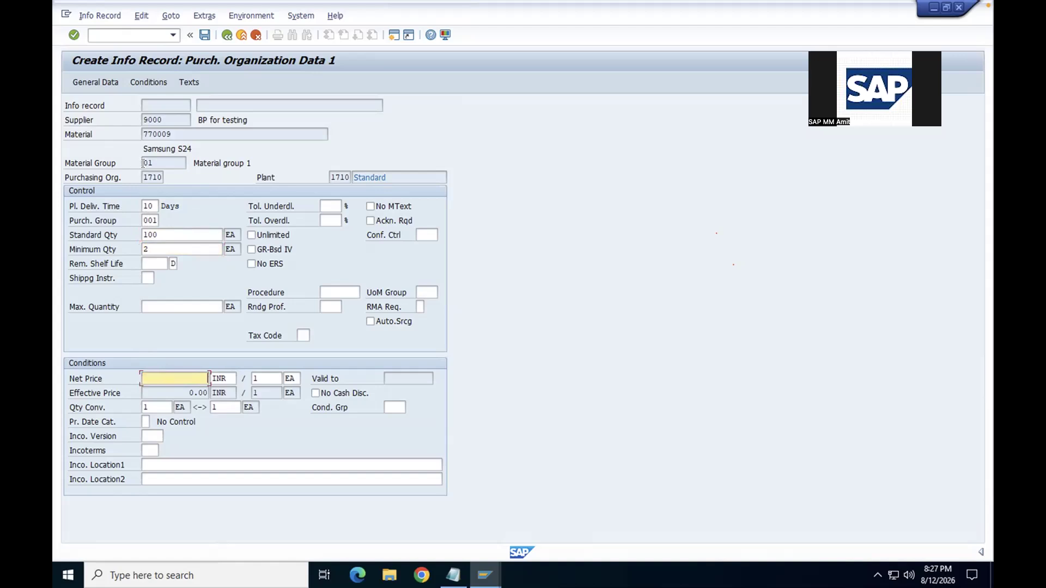
{"action": "left_click", "coordinate": [166, 135]}
{"action": "left_click", "coordinate": [162, 121]}
{"action": "left_click", "coordinate": [172, 134]}
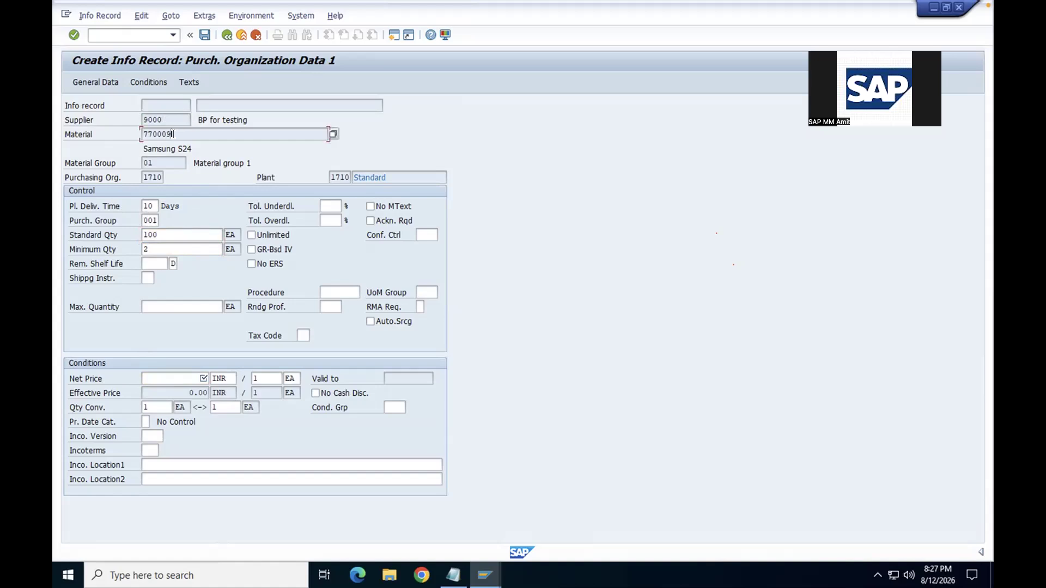
{"action": "left_click", "coordinate": [167, 378]}
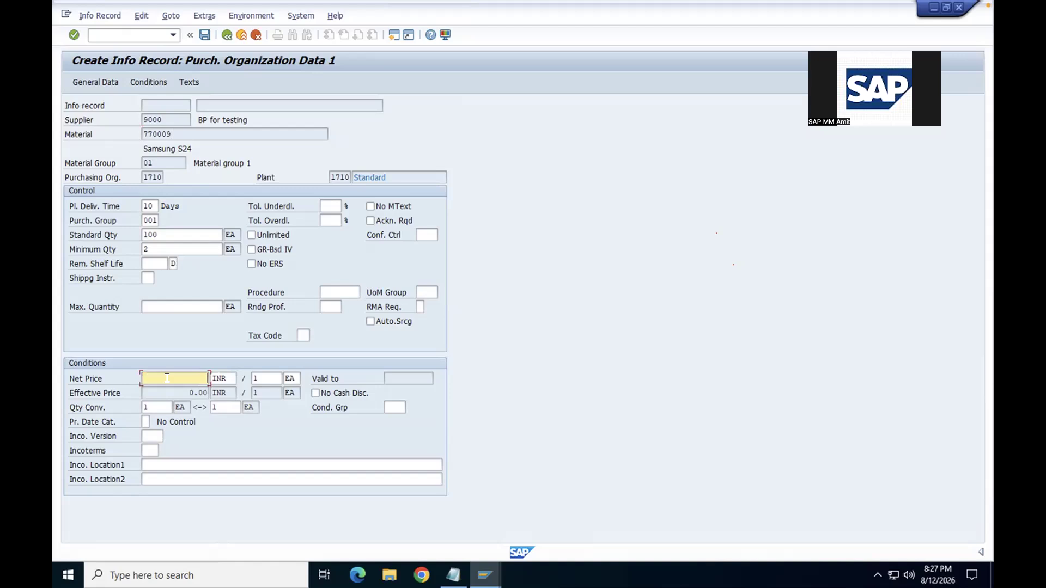
{"action": "left_click", "coordinate": [172, 133]}
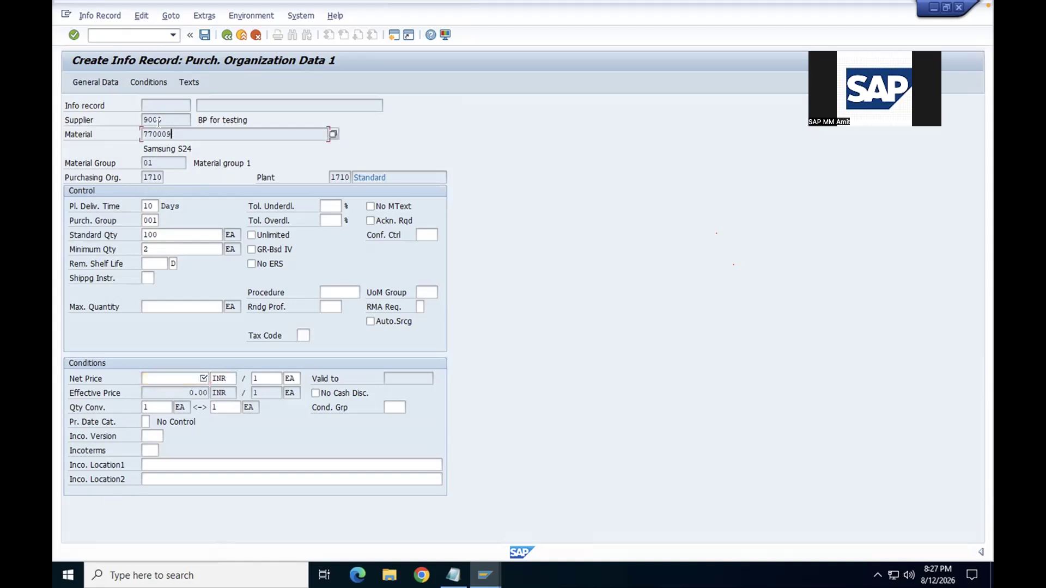
{"action": "left_click", "coordinate": [180, 378]}
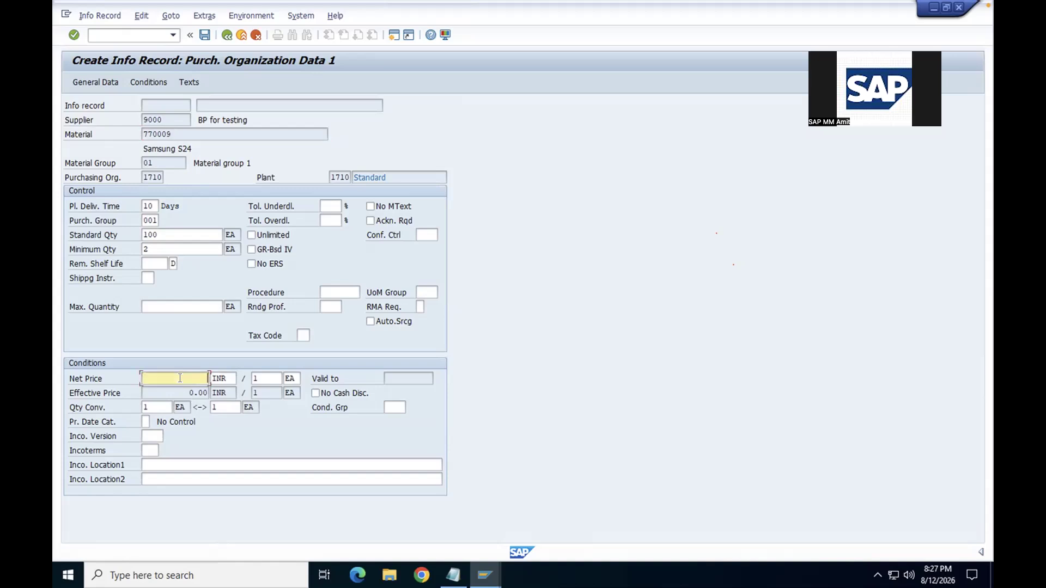
{"action": "type", "text": "50000"}
{"action": "key", "text": "Return"}
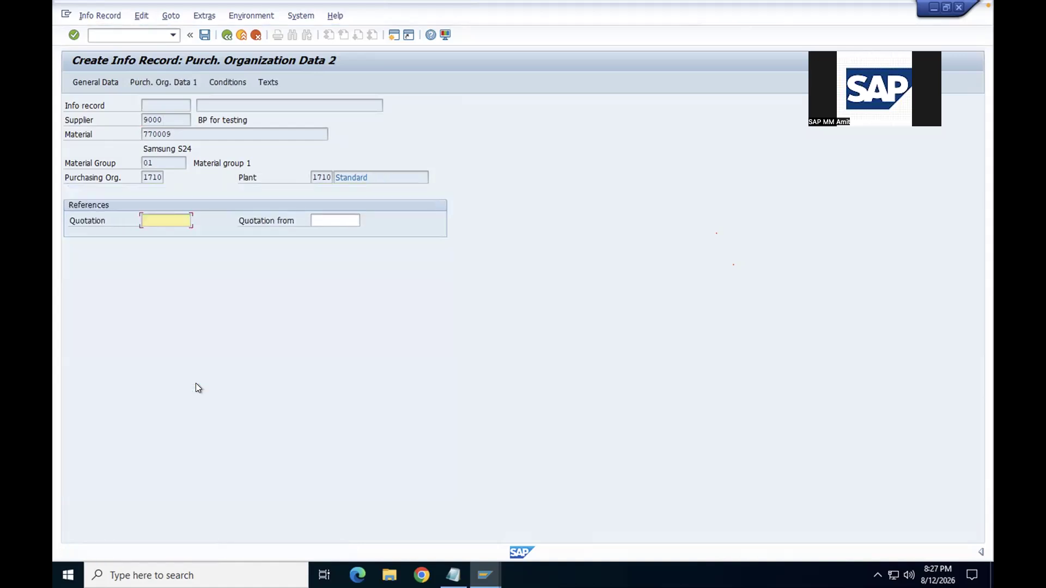
Step: Save the info record from the first purchasing organization data screen and open the details of the status message
{"action": "left_click", "coordinate": [163, 81]}
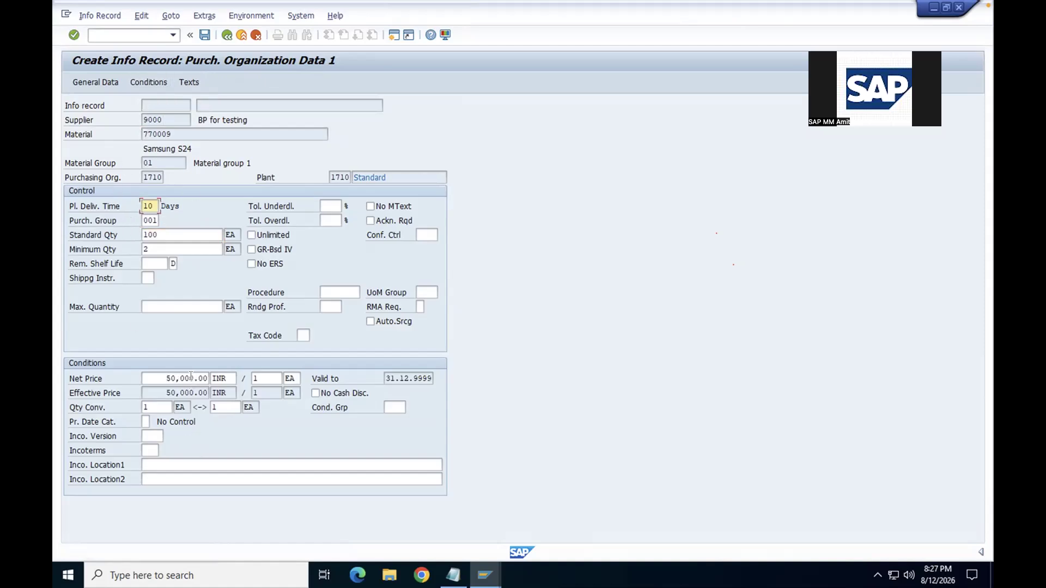
{"action": "left_click", "coordinate": [204, 36]}
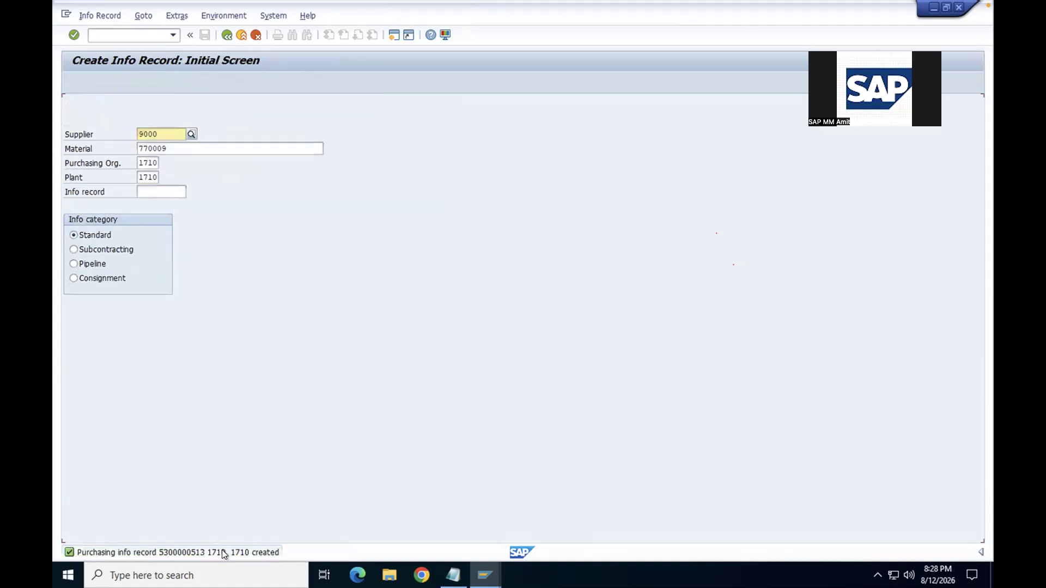
{"action": "double_click", "coordinate": [234, 549]}
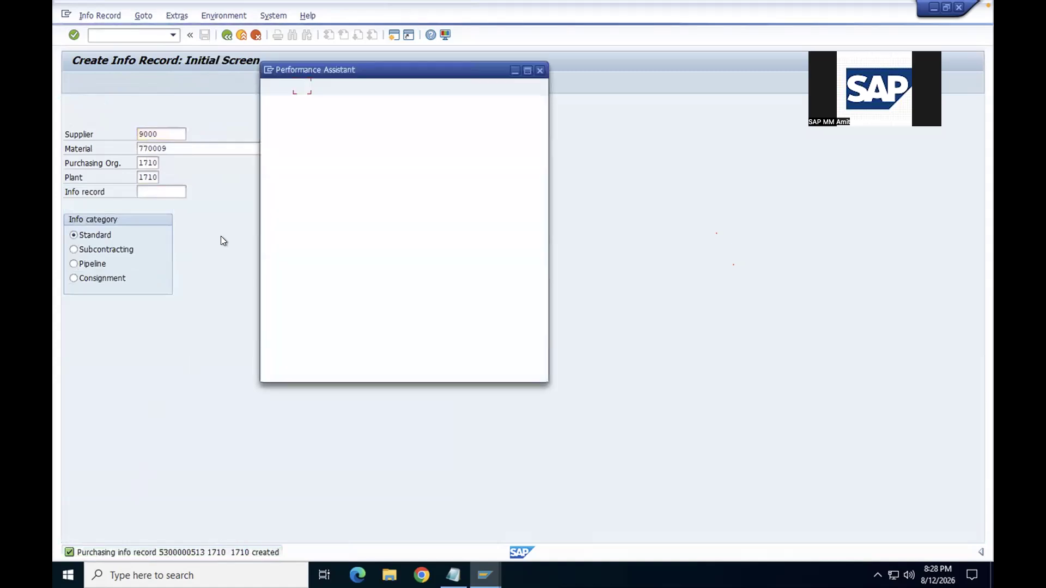